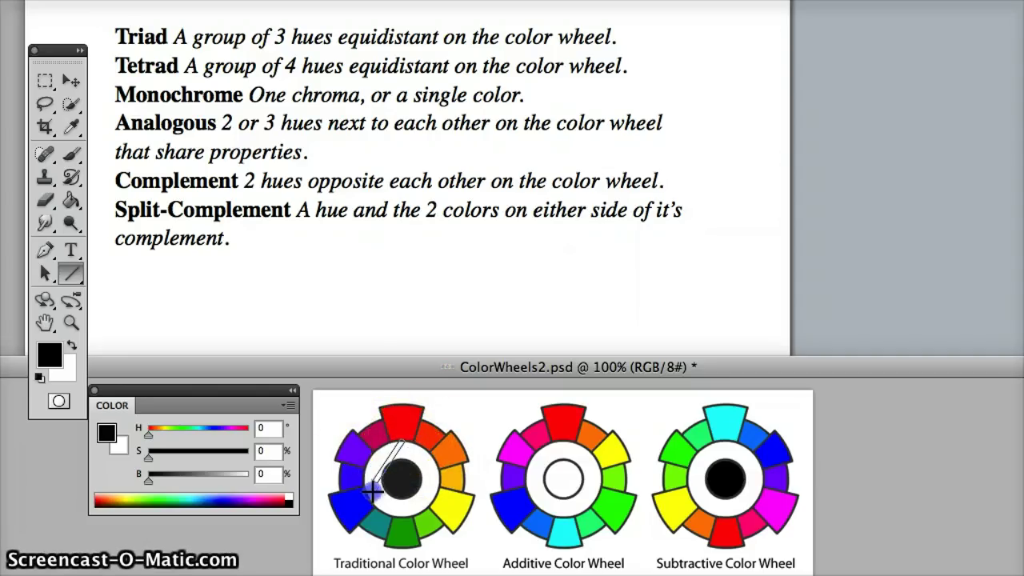
Draw black triangle sides linking red, yellow and blue over the Traditional Color Wheel
drag(368, 496, 398, 496)
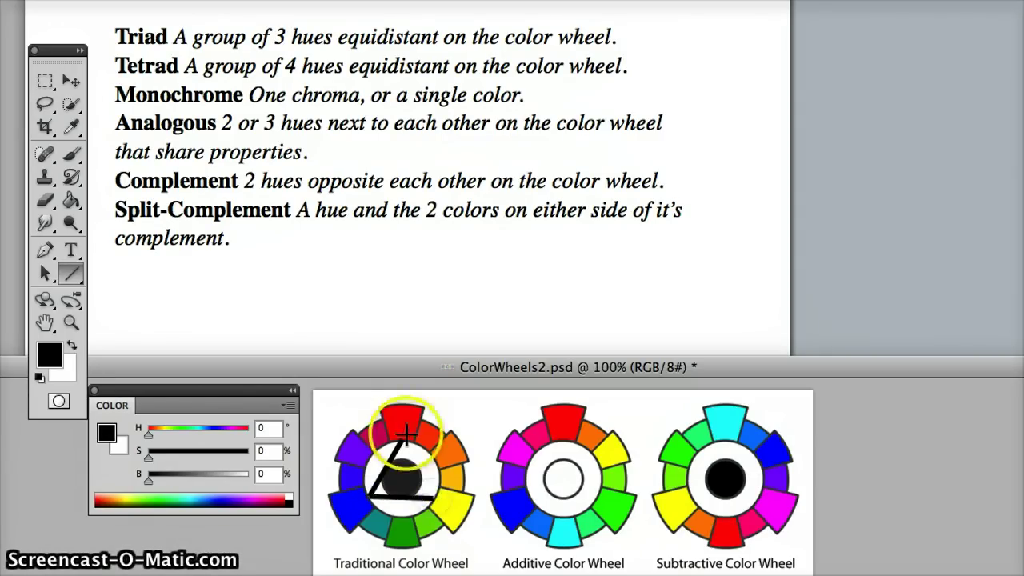
drag(404, 444, 436, 497)
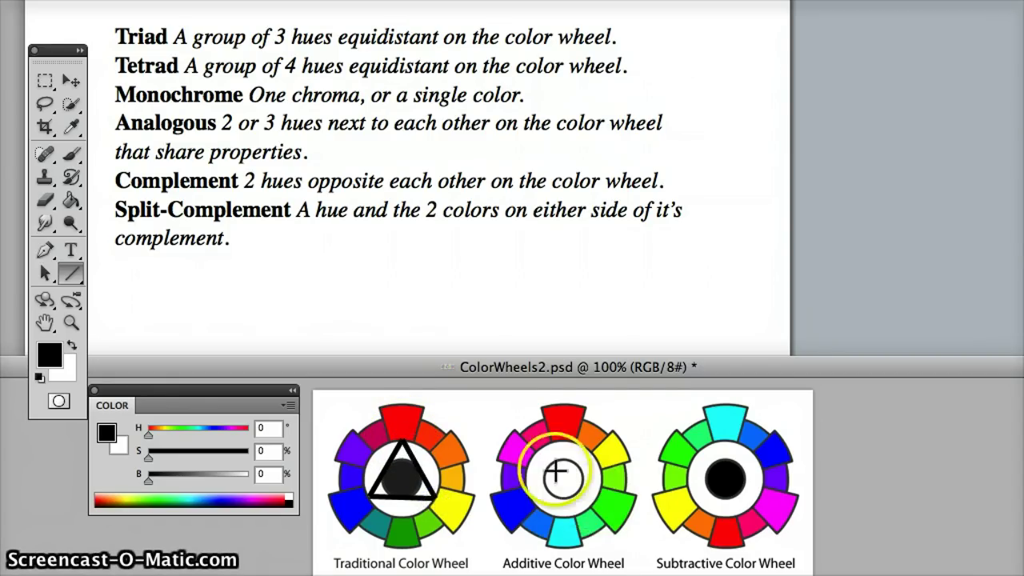
click(45, 272)
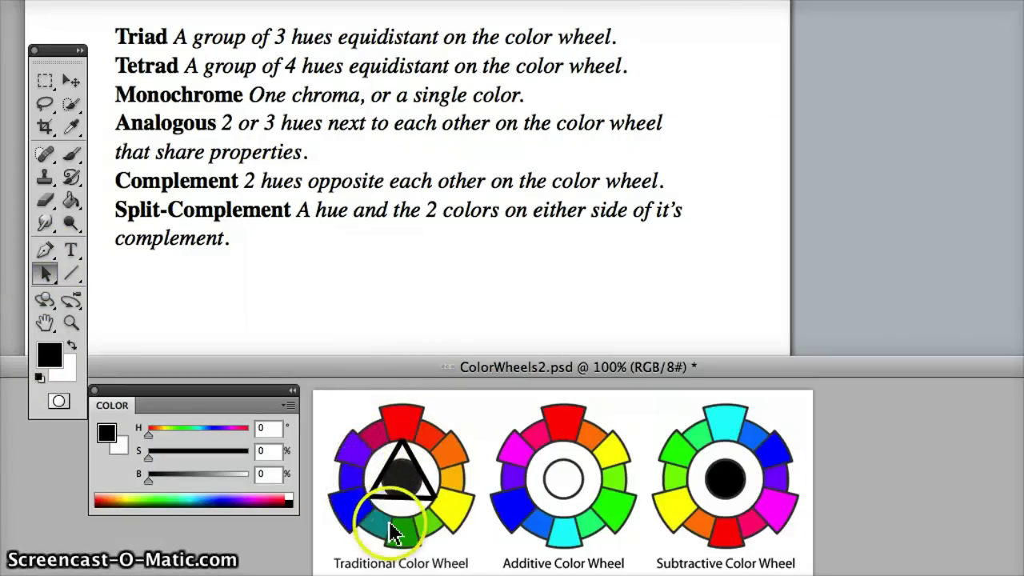
Draw inverted-triangle lines on the Additive wheel and begin a line on the Subtractive wheel
click(72, 274)
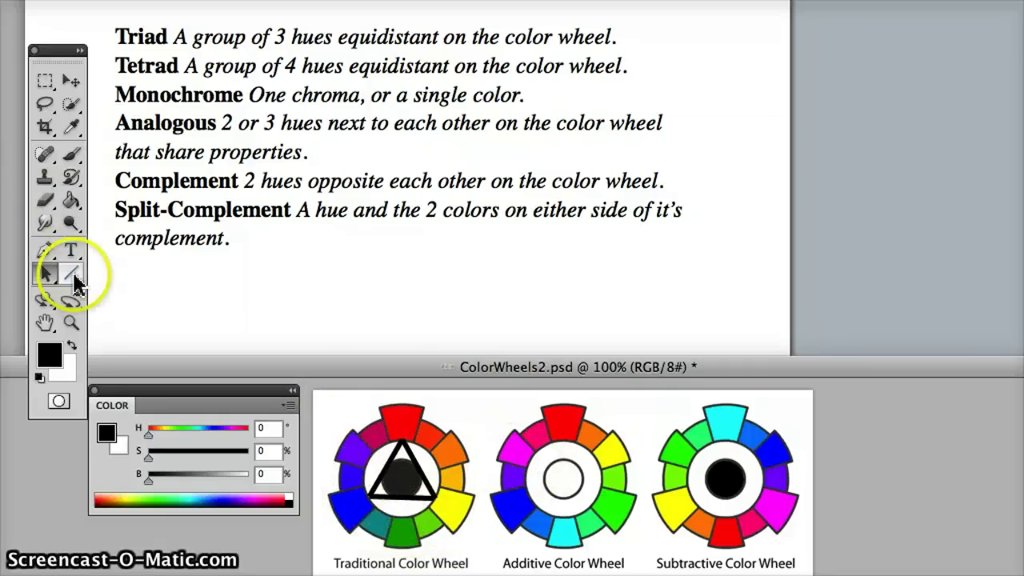
click(547, 457)
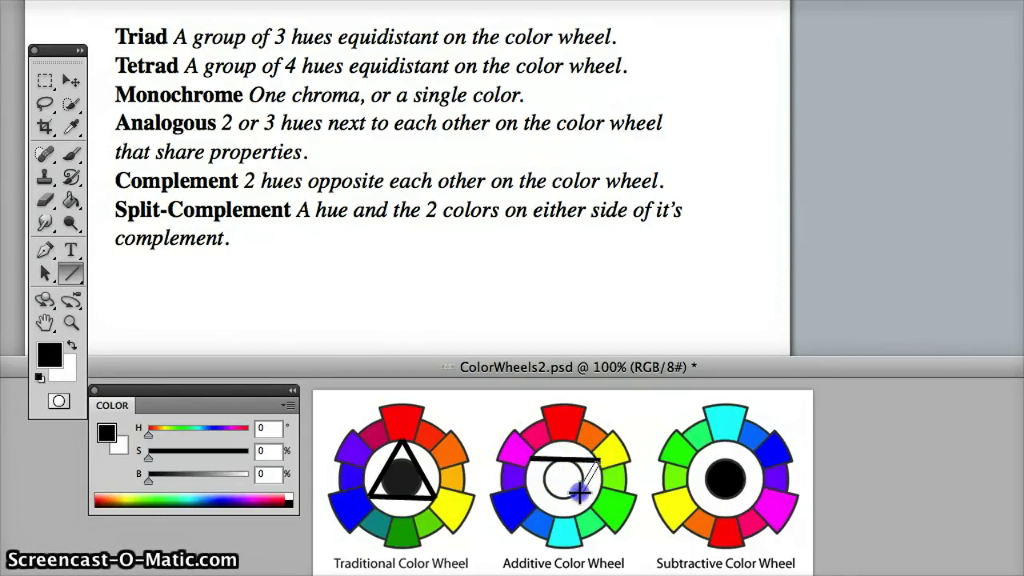
drag(575, 500, 563, 518)
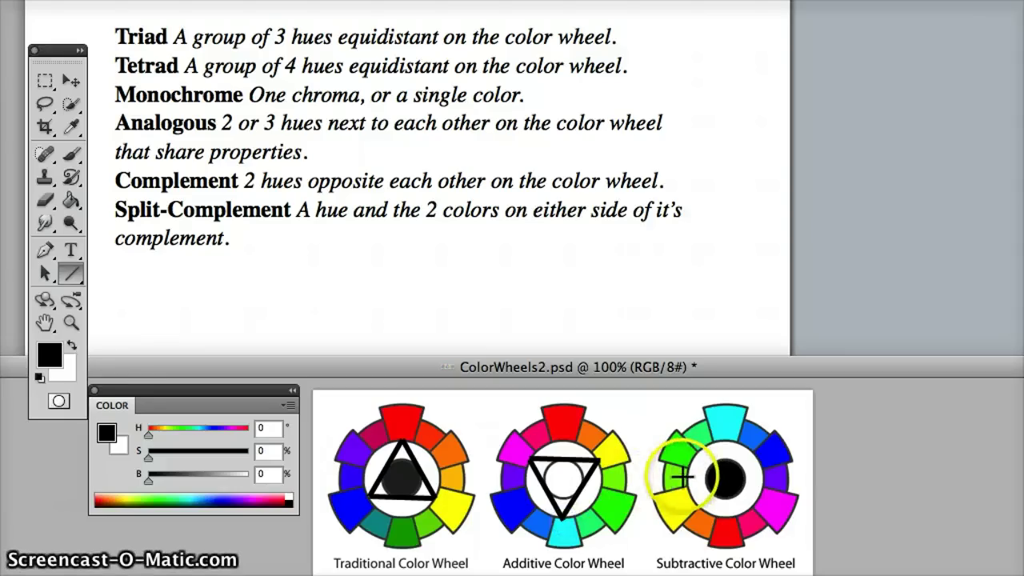
drag(684, 478, 686, 477)
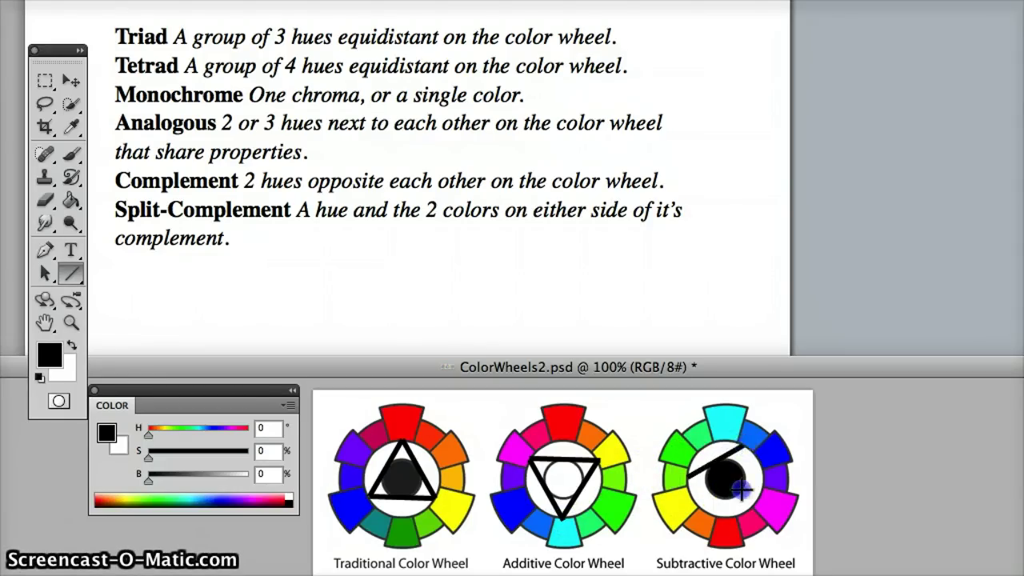
drag(742, 491, 745, 512)
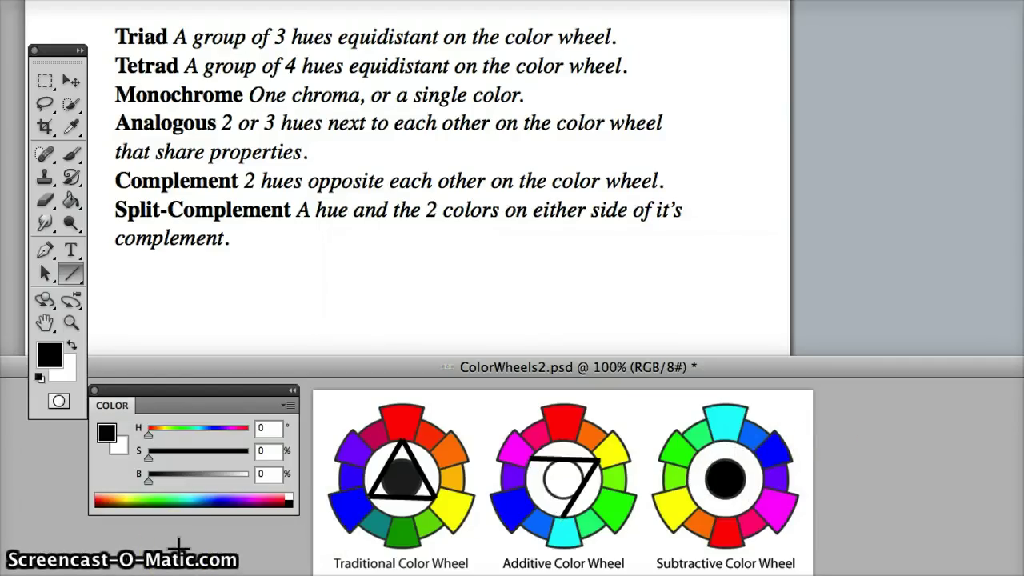
Undo the Additive wheel's last line, then draw spokes from the Traditional wheel's centre toward purple and yellow
key(ctrl+z)
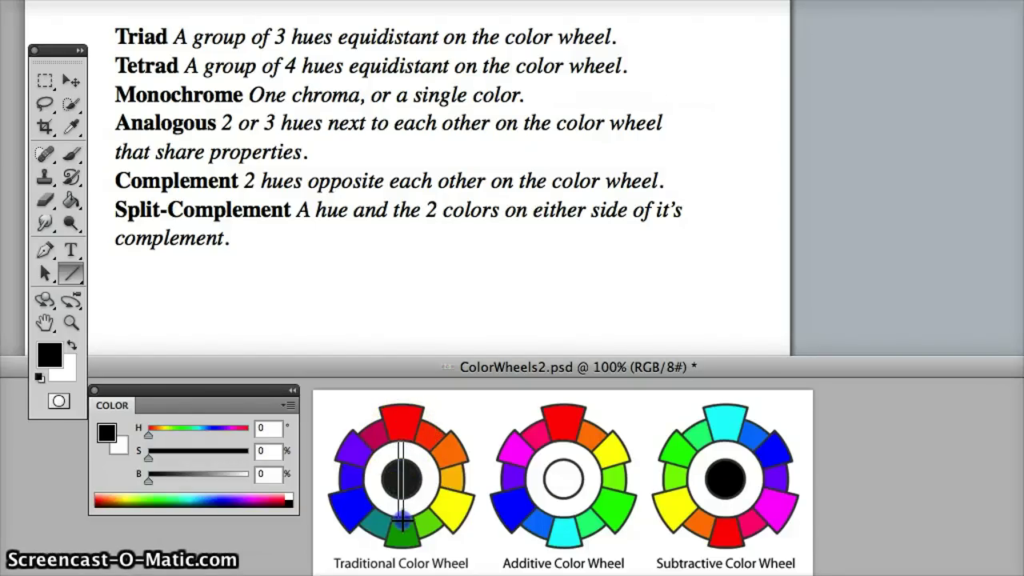
drag(402, 518, 401, 517)
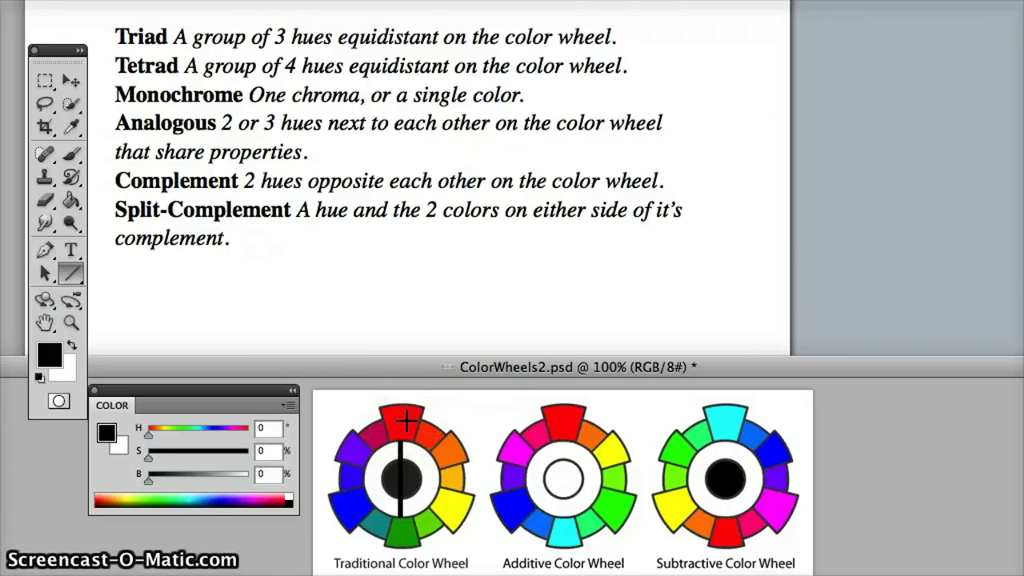
drag(407, 421, 390, 473)
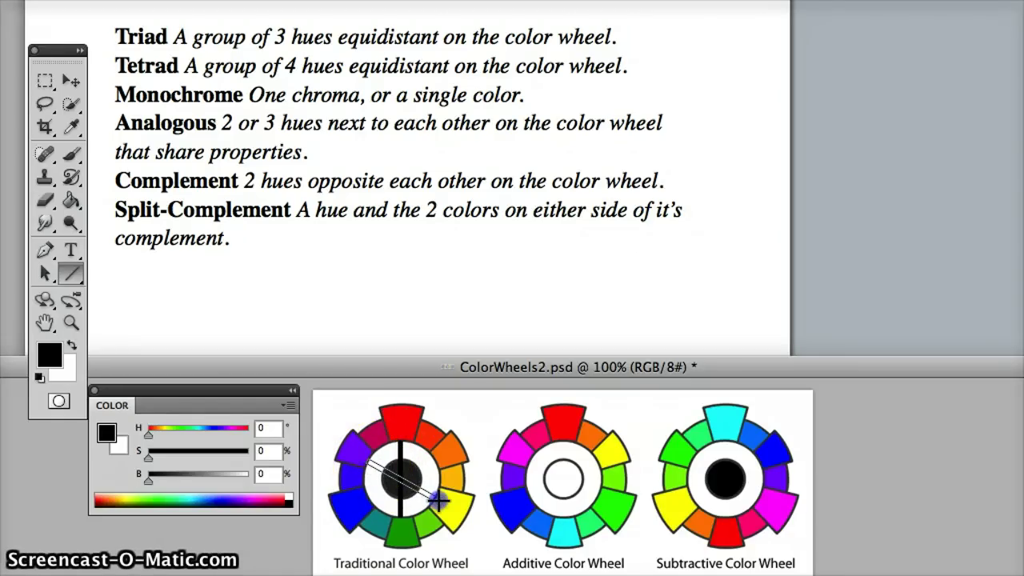
drag(438, 500, 437, 500)
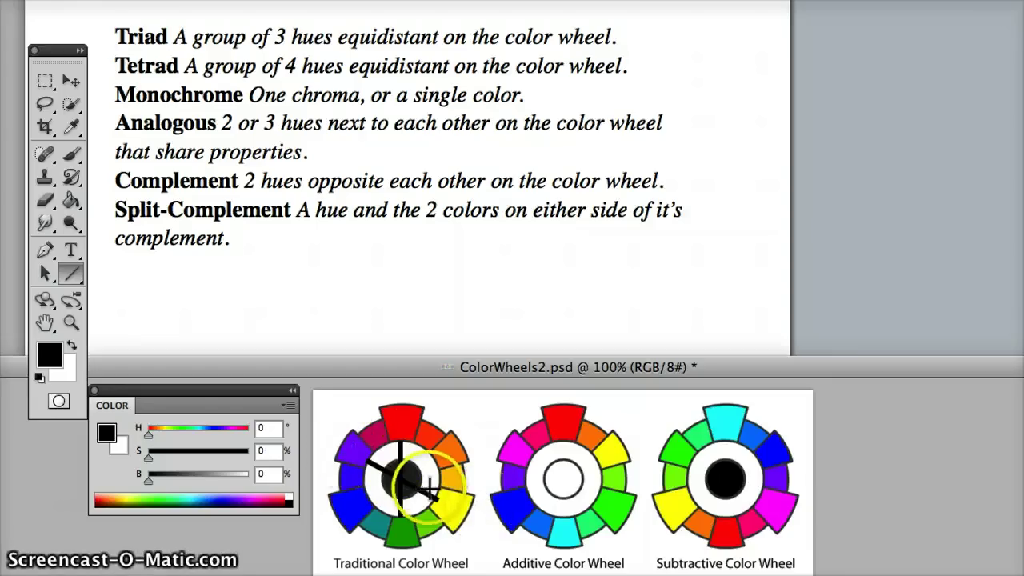
key(ctrl+z)
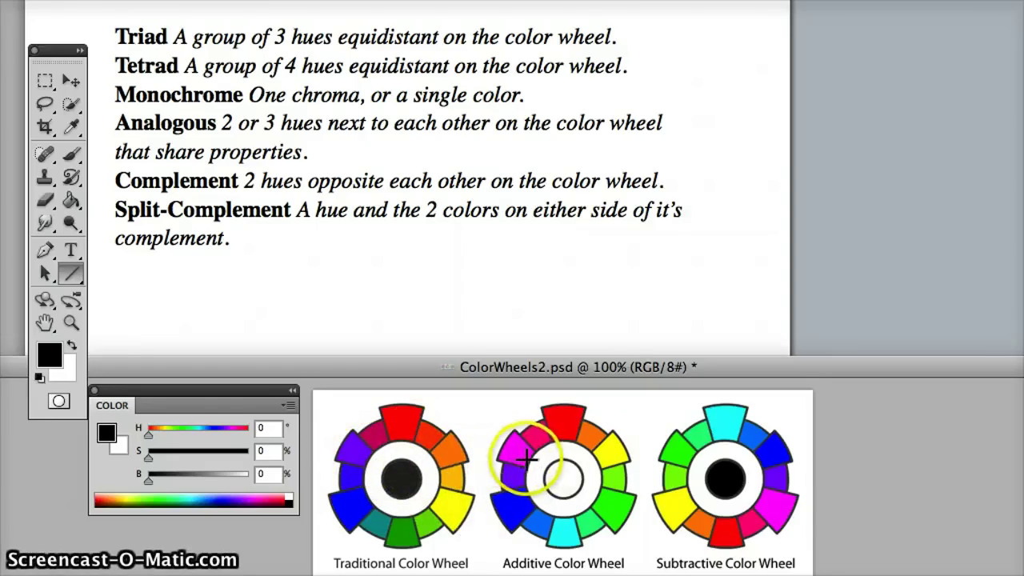
drag(528, 462, 598, 497)
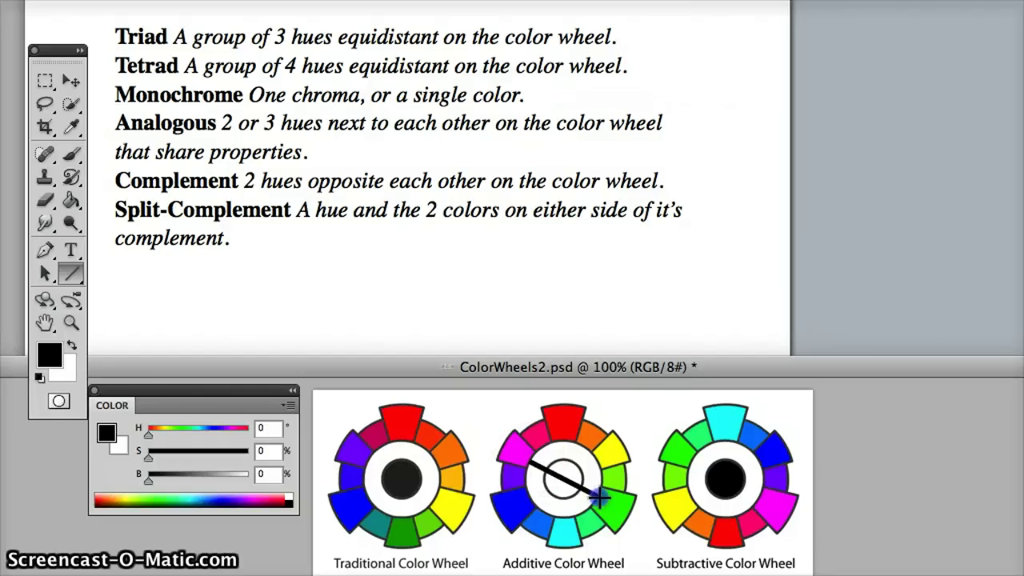
click(564, 478)
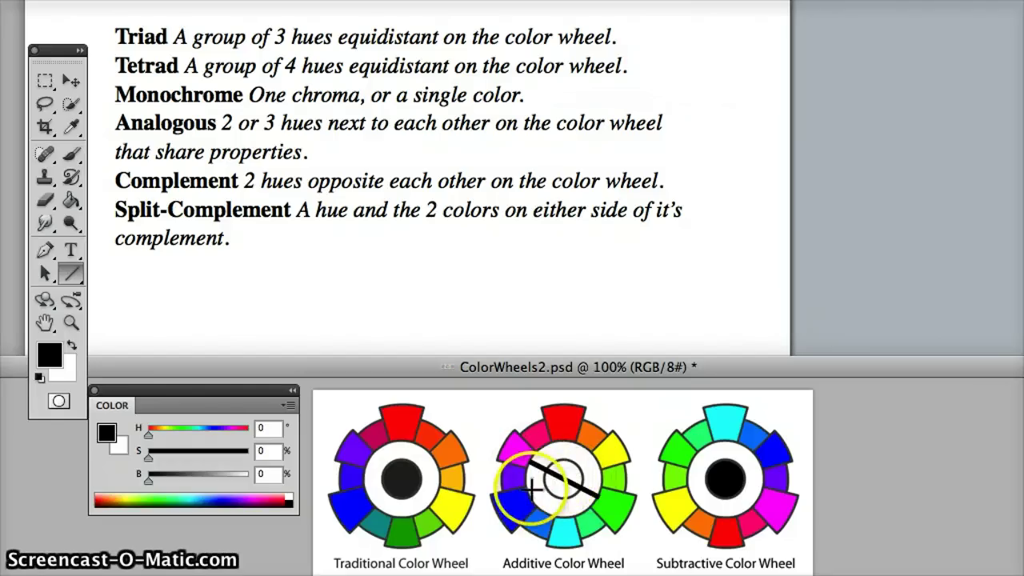
key(ctrl+z)
click(533, 460)
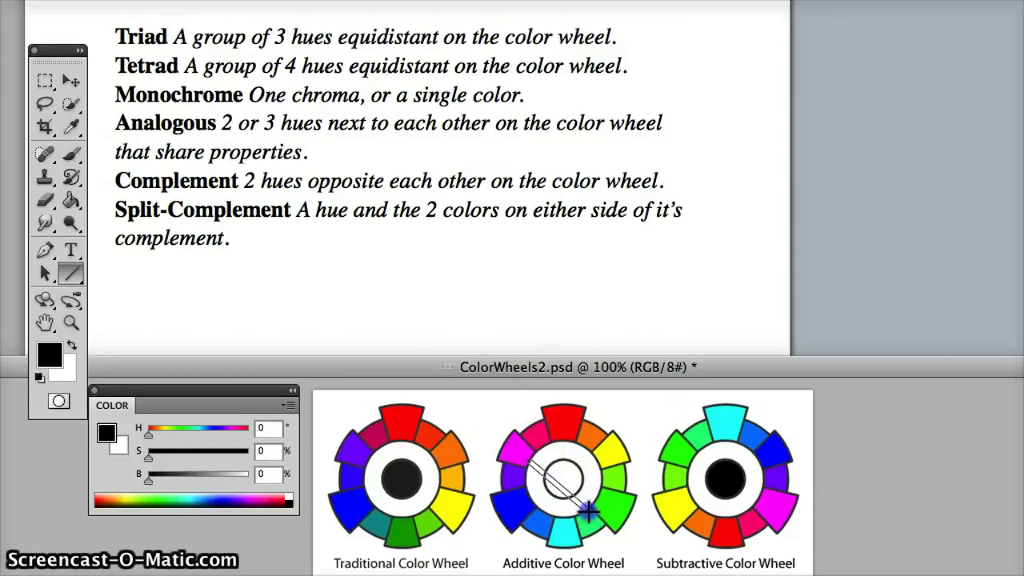
drag(588, 510, 587, 509)
click(549, 436)
click(563, 494)
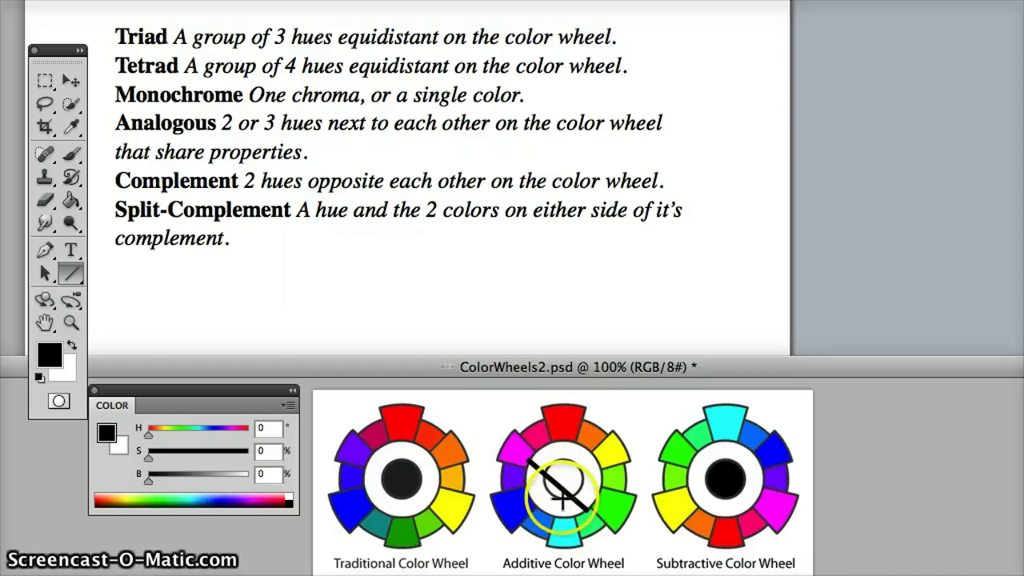
key(super+z)
click(530, 457)
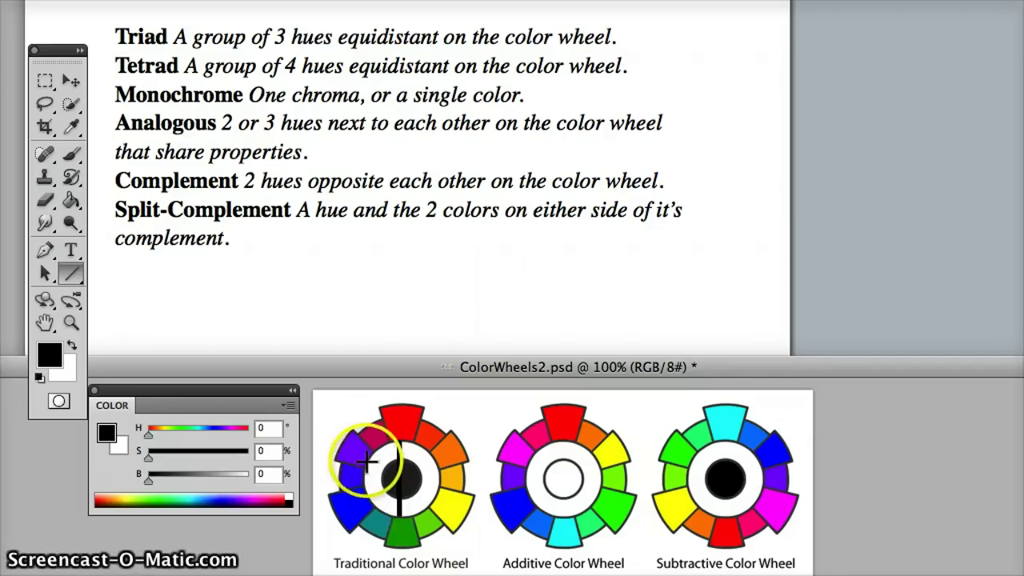
drag(366, 461, 409, 486)
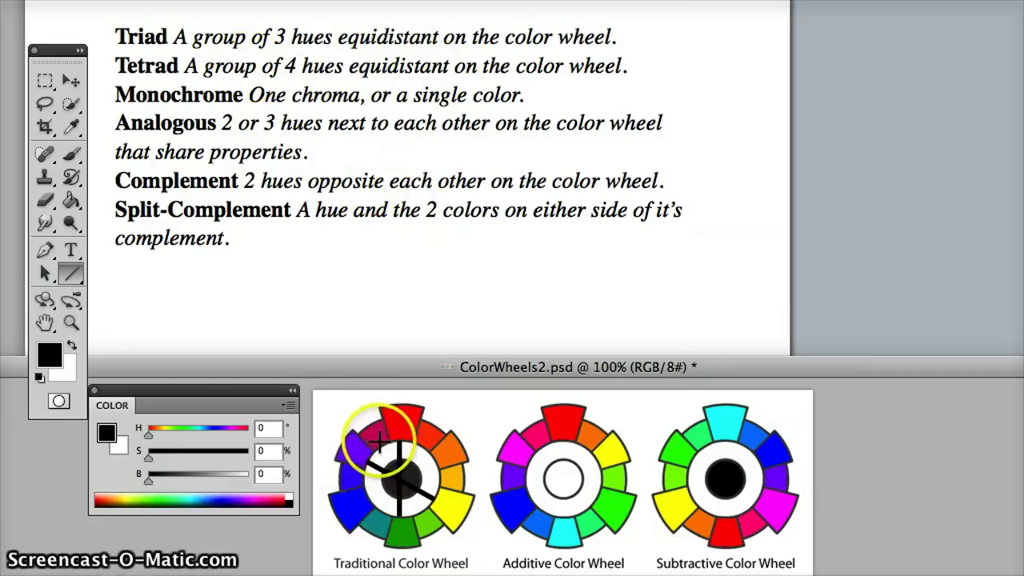
click(45, 273)
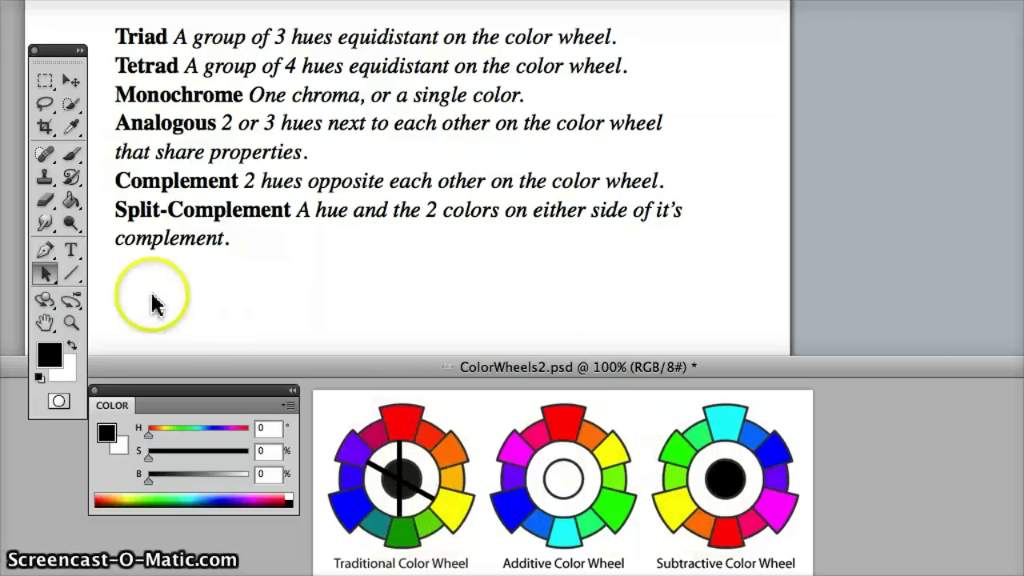
click(70, 272)
mouse_move(726, 454)
mouse_down()
mouse_move(710, 421)
mouse_move(724, 426)
mouse_up()
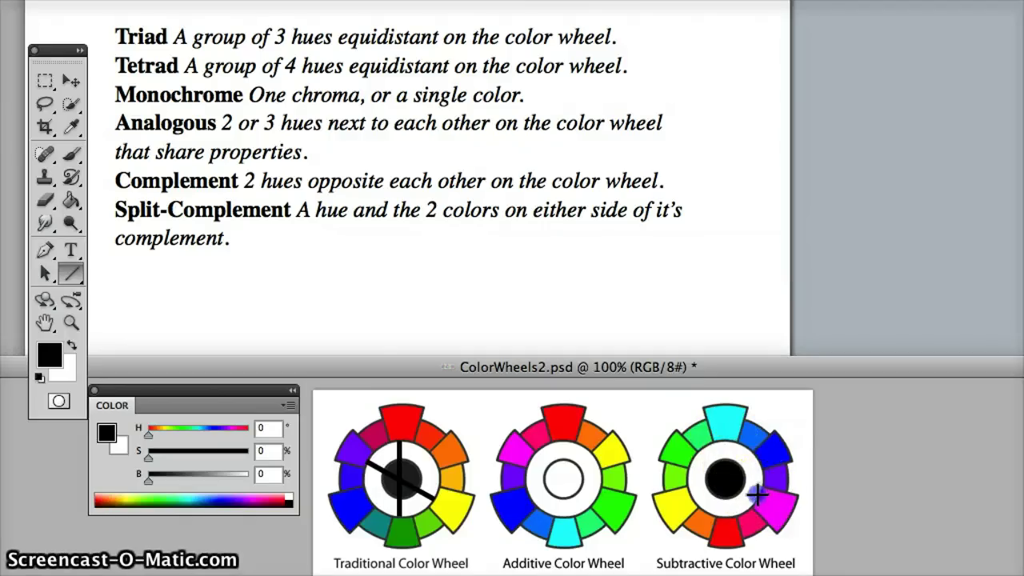
drag(689, 462, 726, 496)
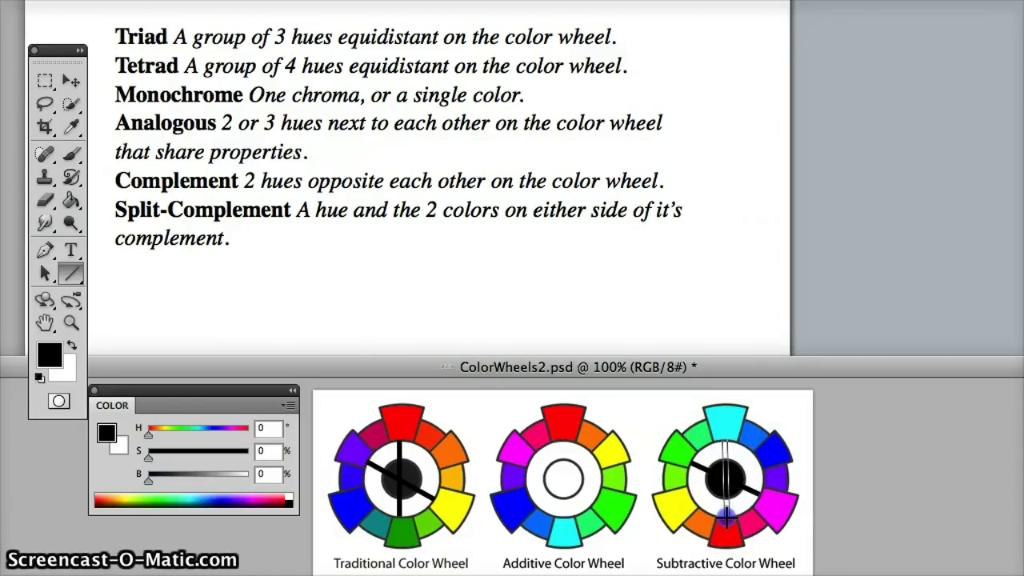
key(ctrl+z)
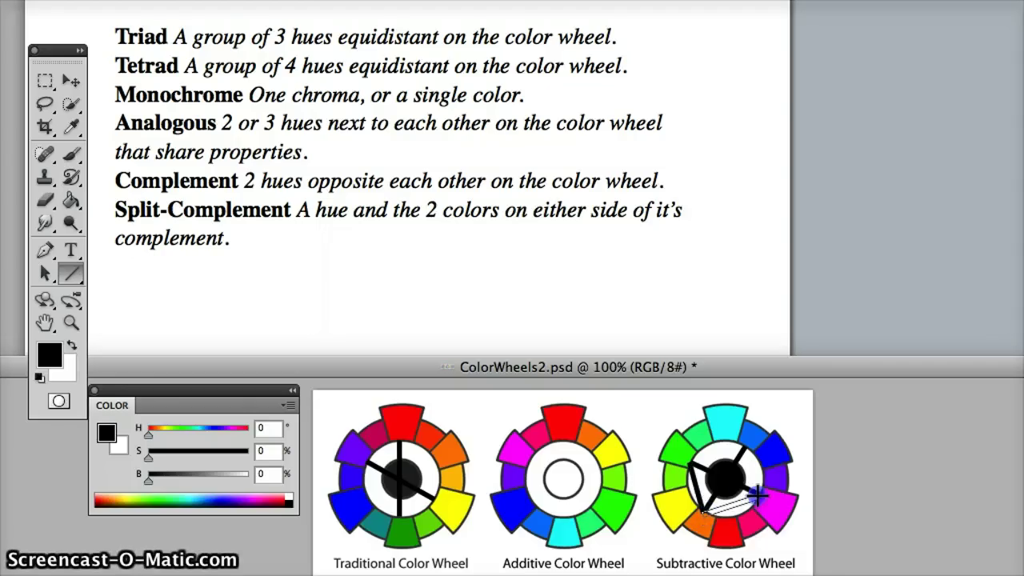
drag(746, 448, 760, 499)
drag(745, 448, 687, 461)
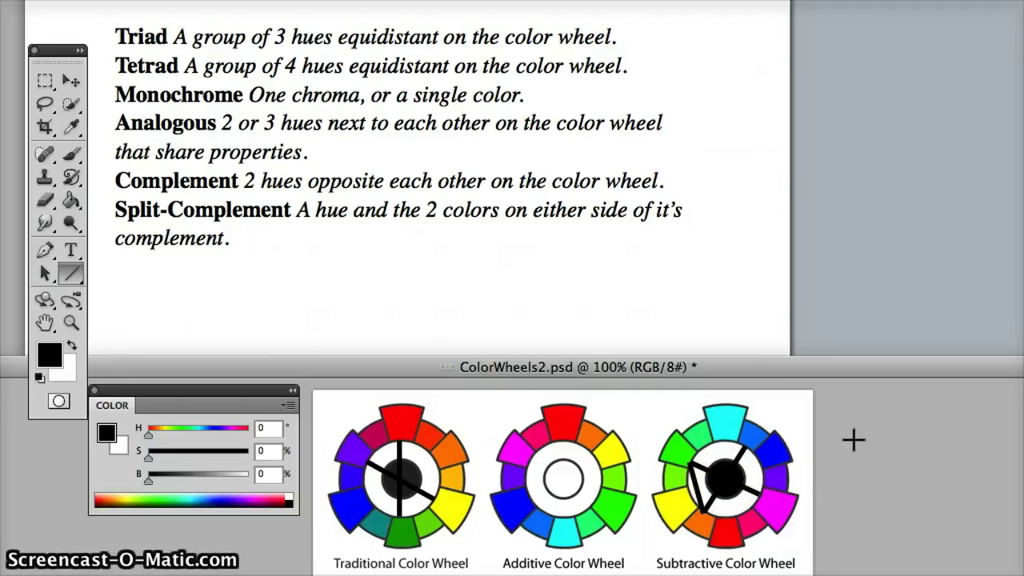
key(super+z)
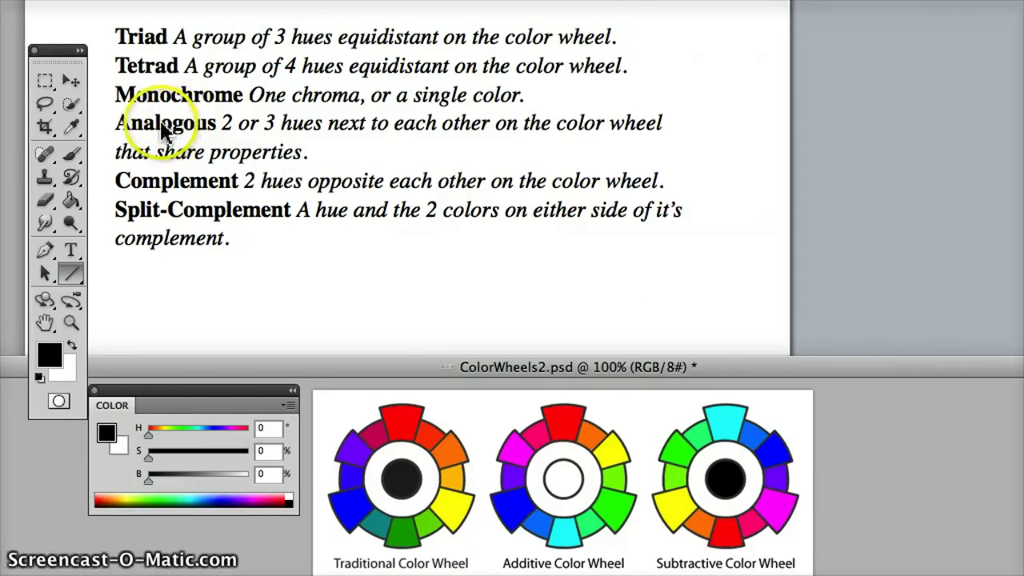
Sample the Subtractive wheel's green and make it paler with the Color panel sliders
click(71, 126)
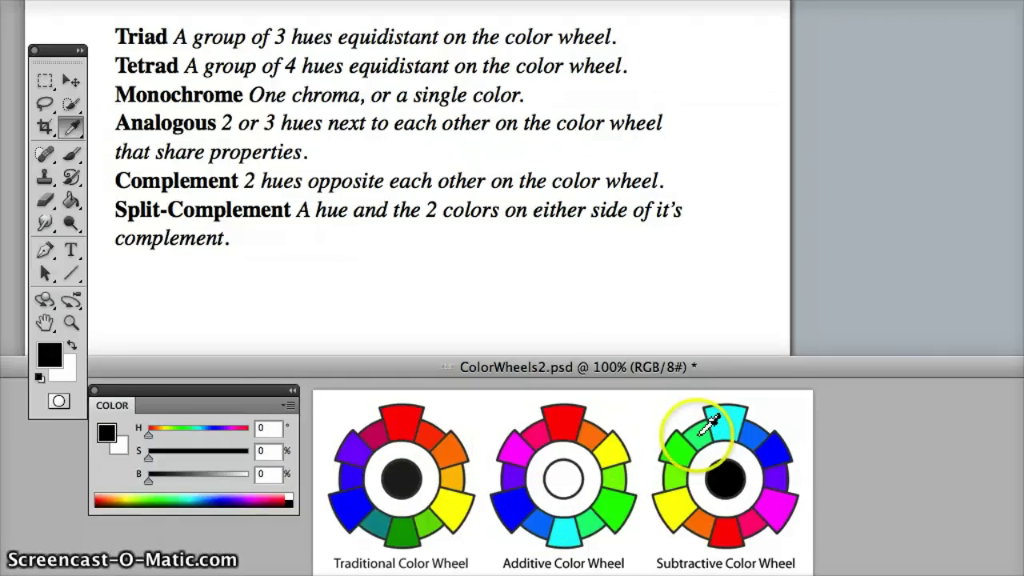
click(702, 432)
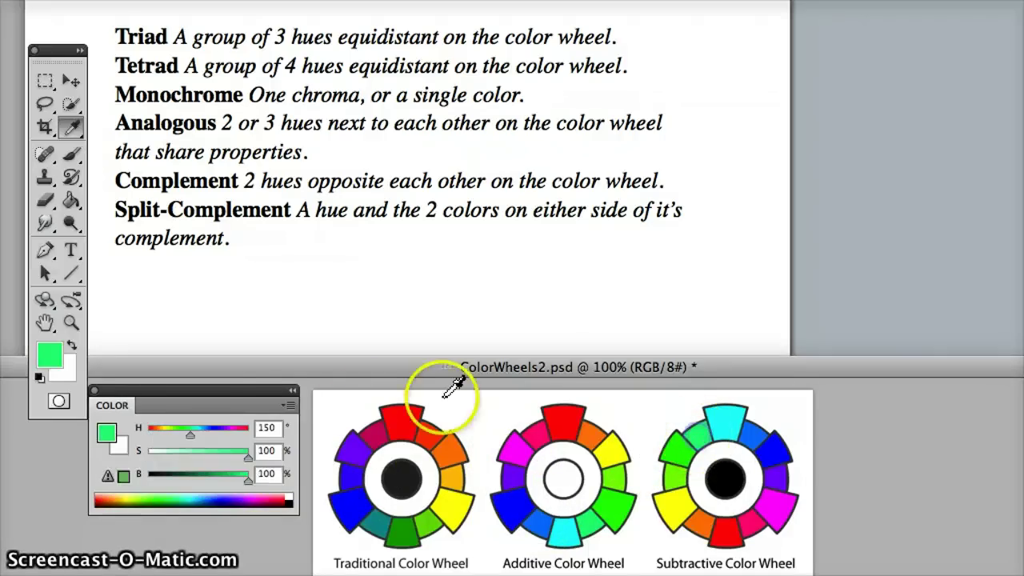
click(287, 411)
click(261, 428)
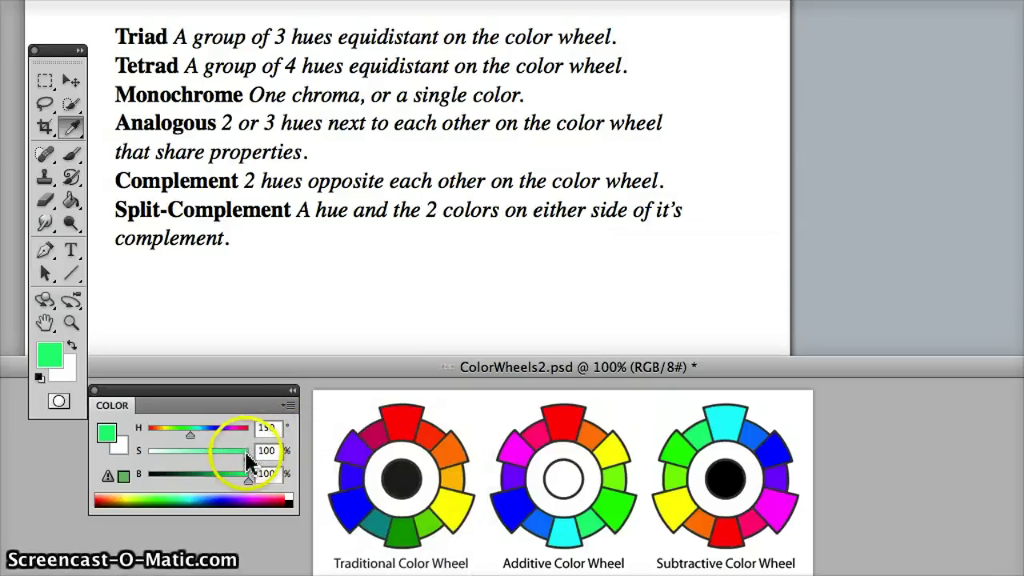
drag(247, 451, 274, 487)
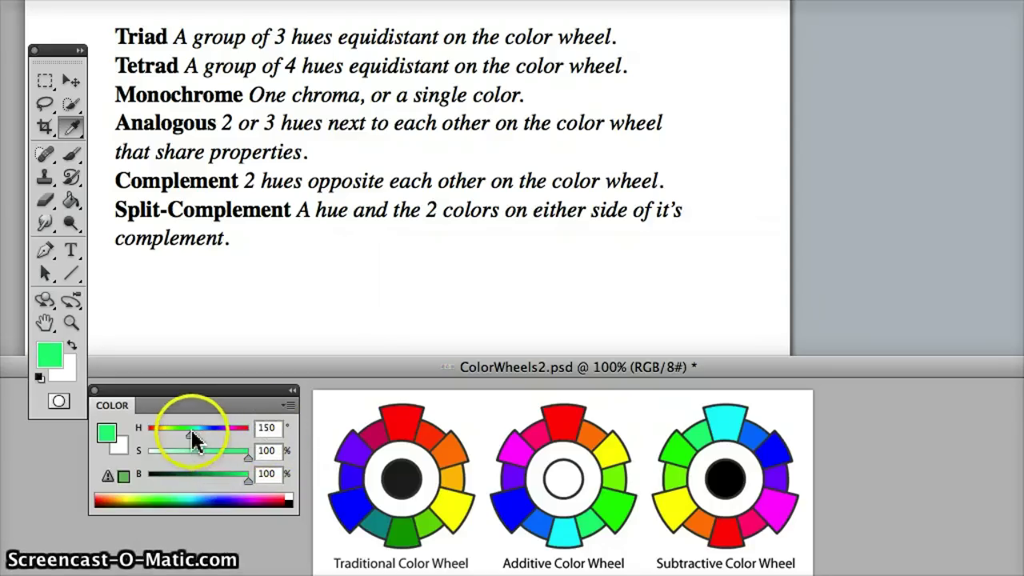
Adjust the hue, then sample the Subtractive wheel's green and yellow-green segments
drag(193, 441, 194, 442)
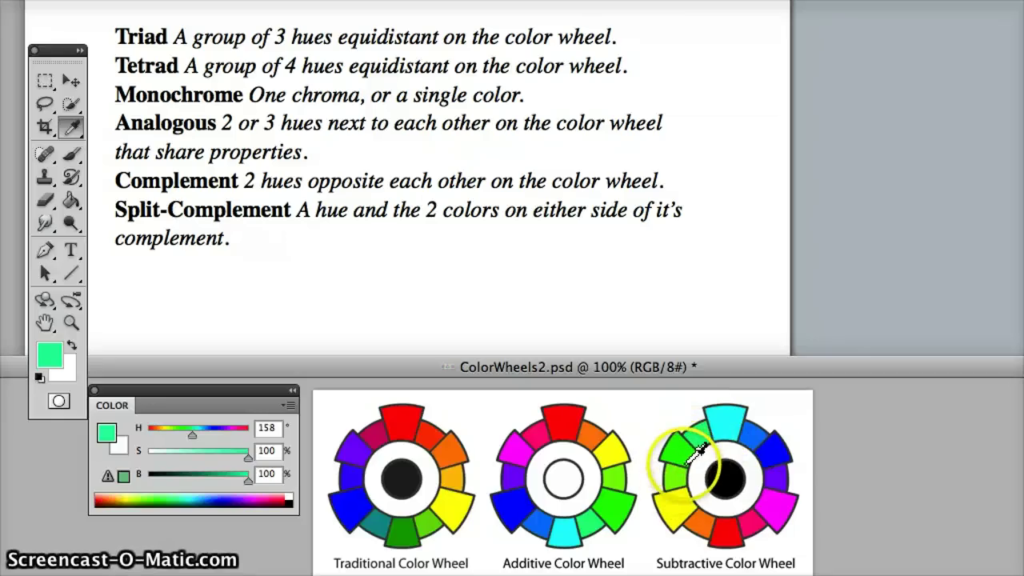
click(680, 464)
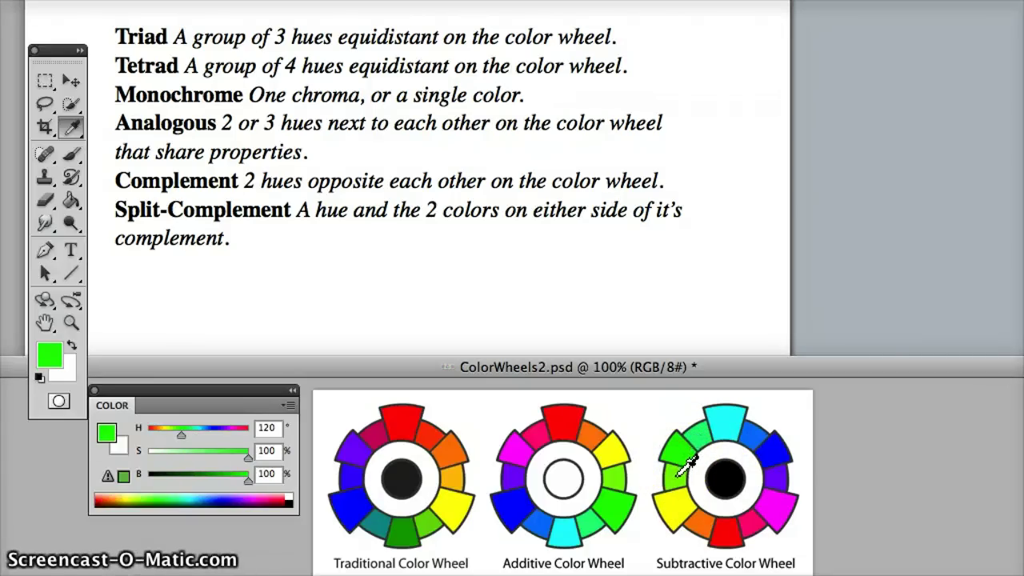
click(682, 473)
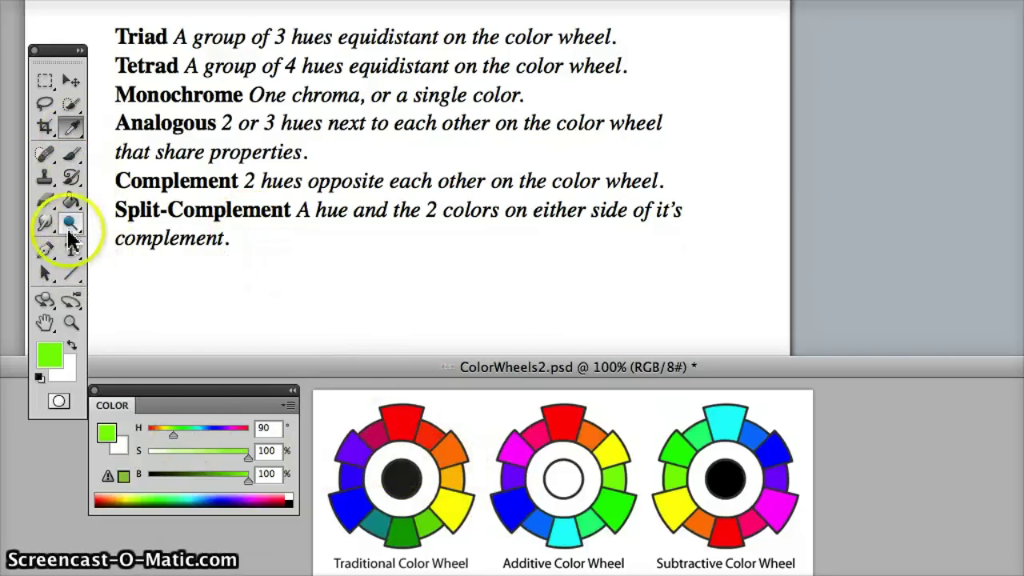
click(71, 273)
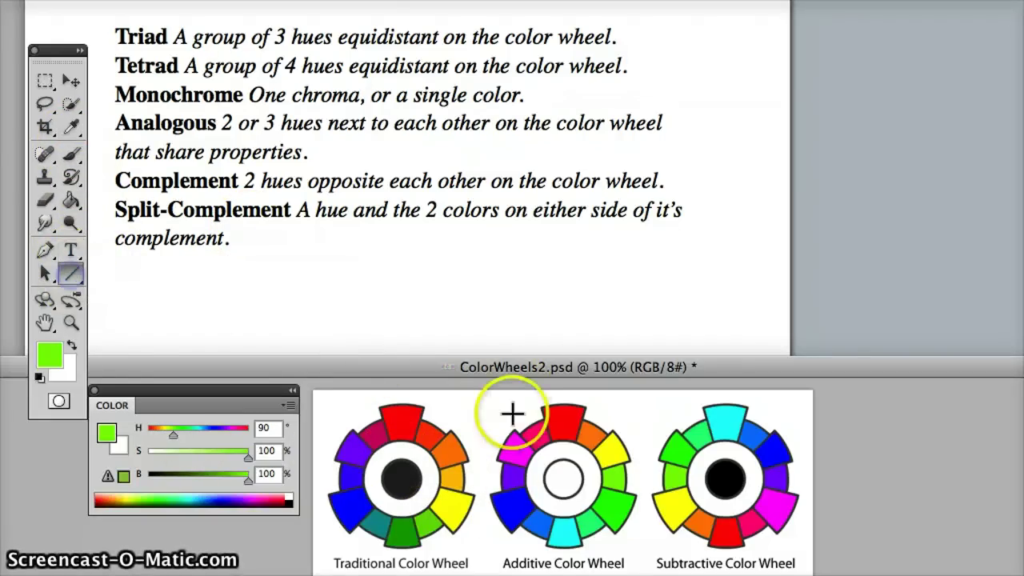
click(39, 376)
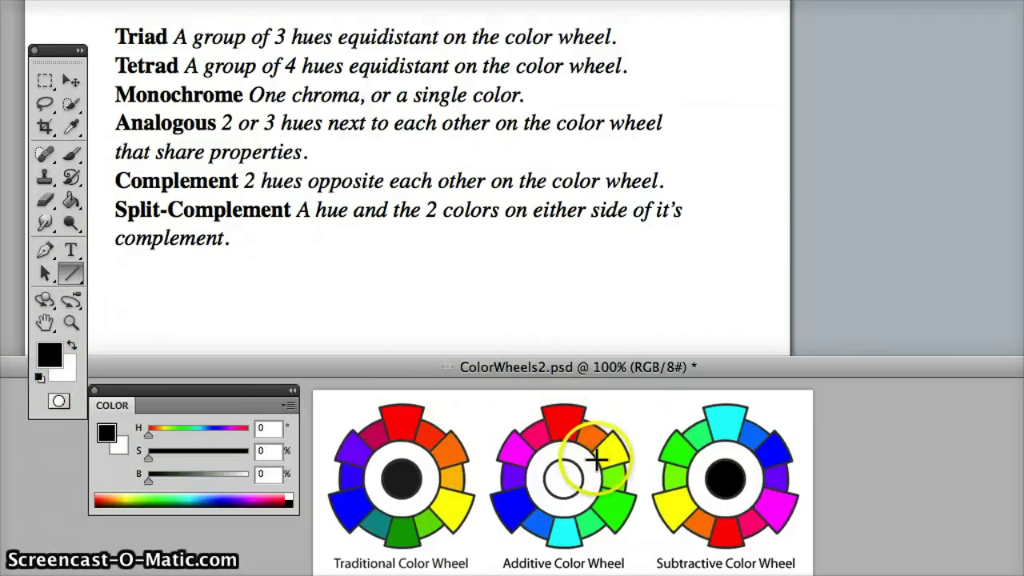
drag(595, 461, 560, 484)
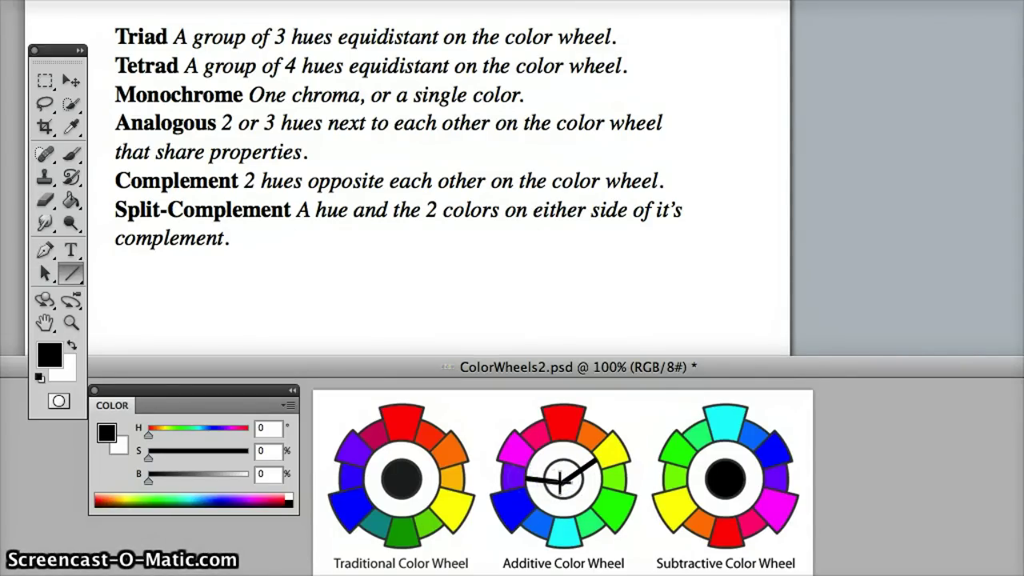
drag(560, 481, 549, 512)
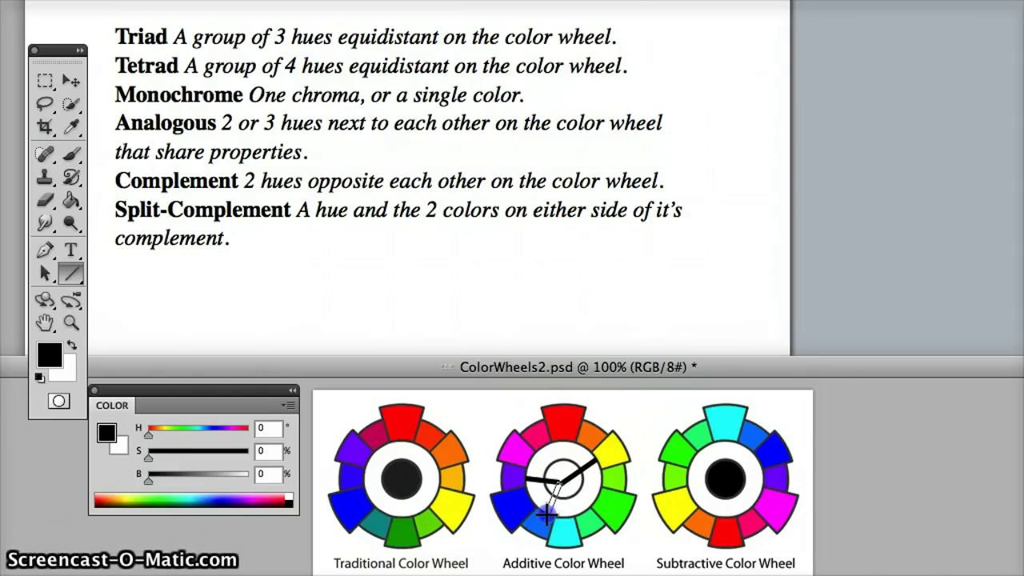
mouse_move(518, 477)
mouse_down()
mouse_move(551, 492)
mouse_move(520, 477)
mouse_move(544, 483)
mouse_move(508, 487)
mouse_move(550, 512)
mouse_up()
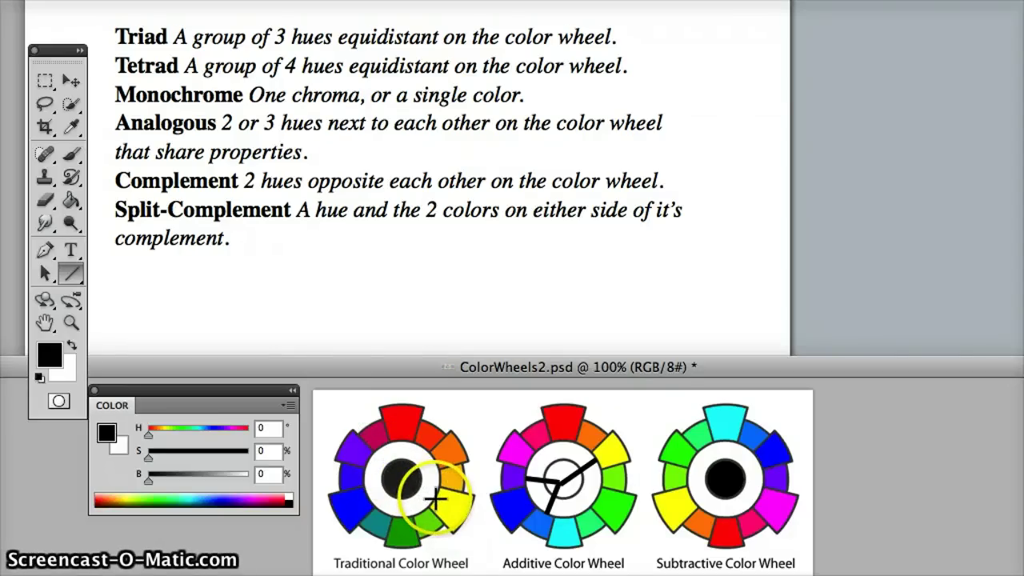
drag(394, 477, 387, 472)
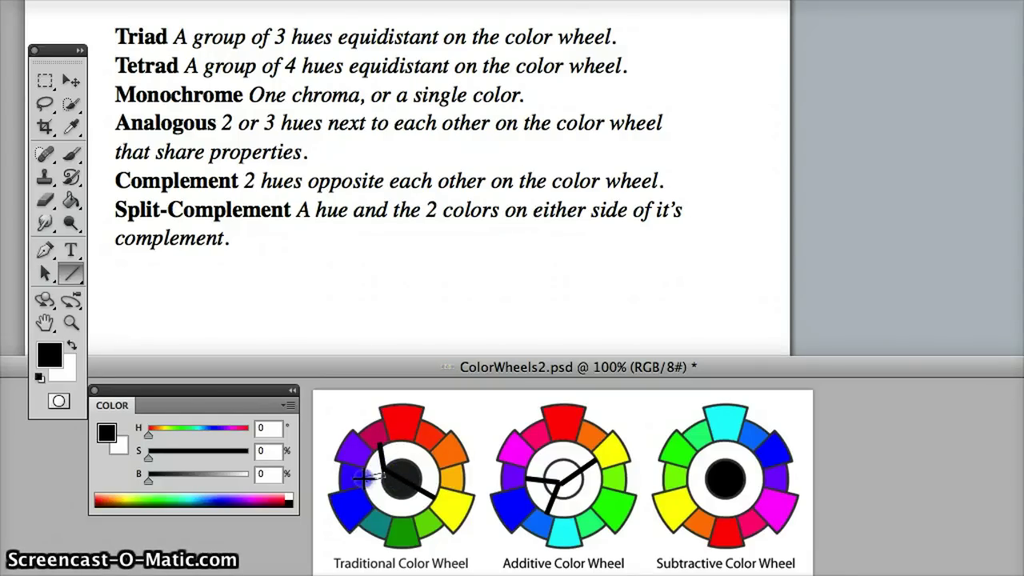
drag(364, 477, 362, 478)
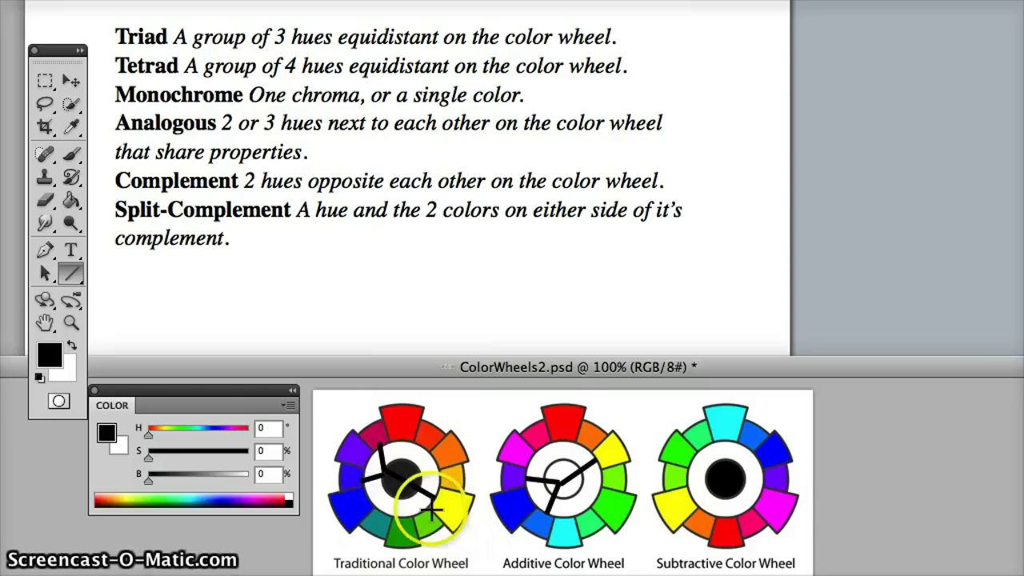
drag(432, 509, 433, 498)
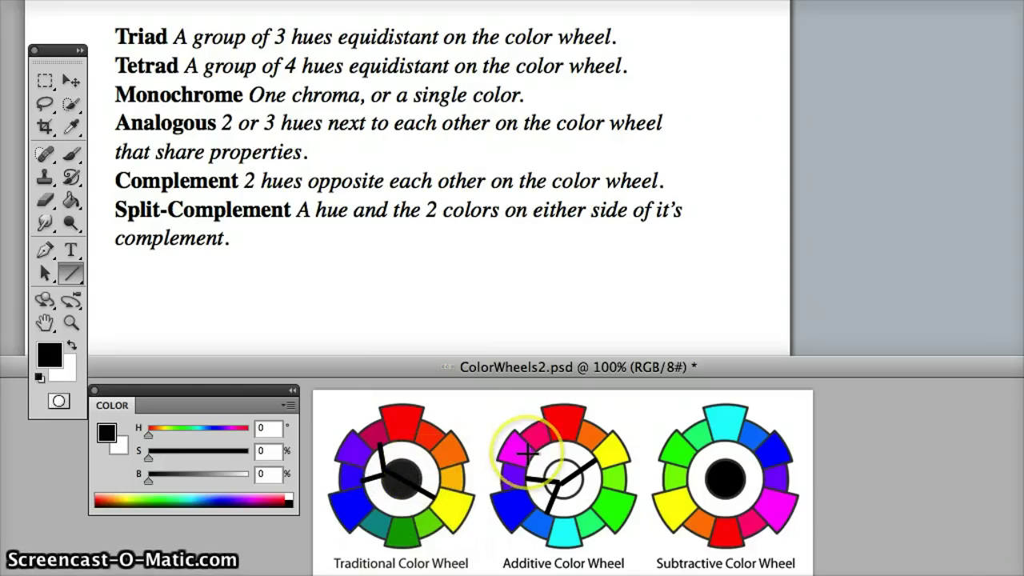
click(523, 479)
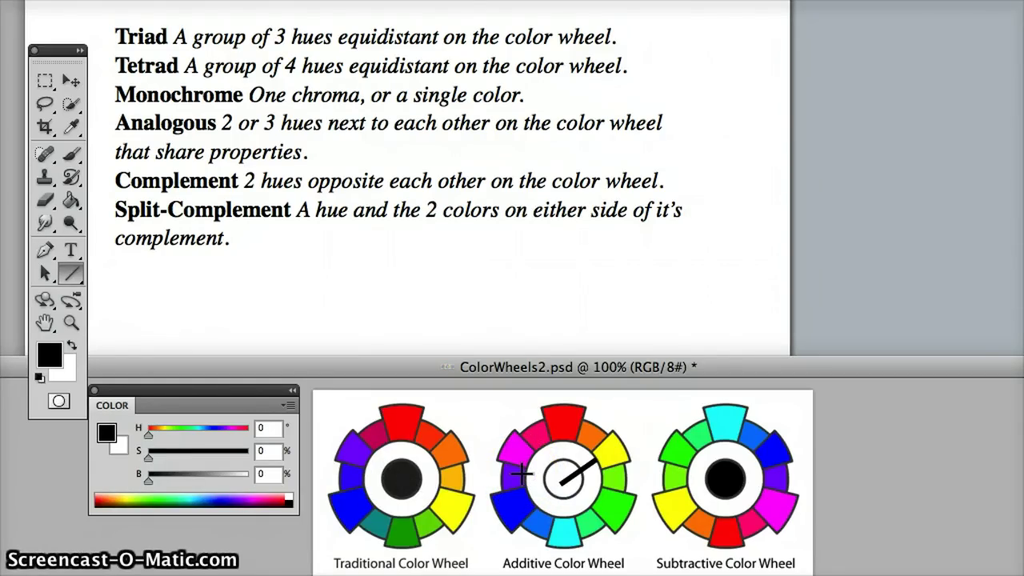
click(487, 369)
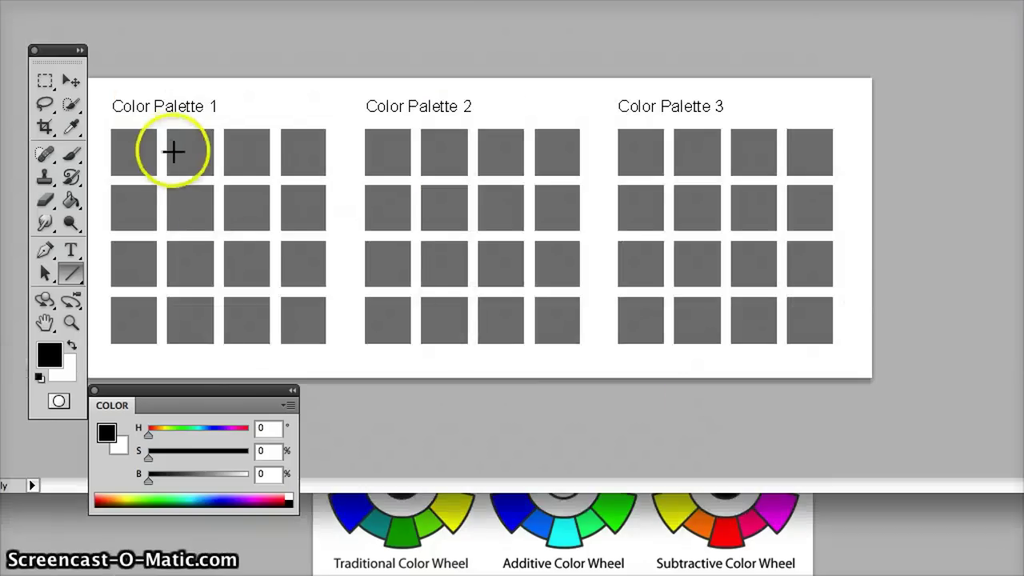
Sample cyan from the Subtractive wheel and fill Color Palette 1's top-left square with it
click(71, 126)
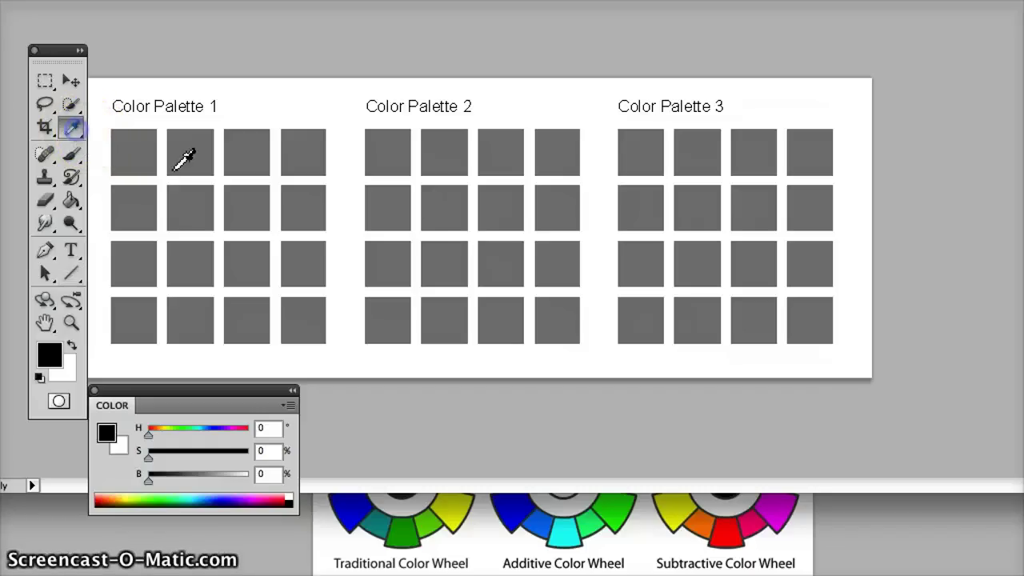
click(824, 466)
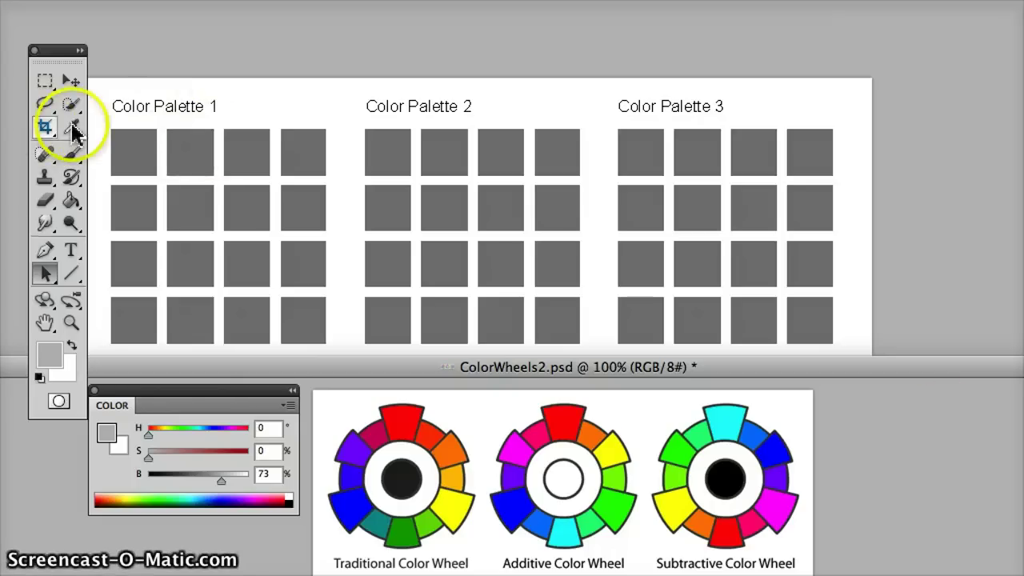
click(71, 126)
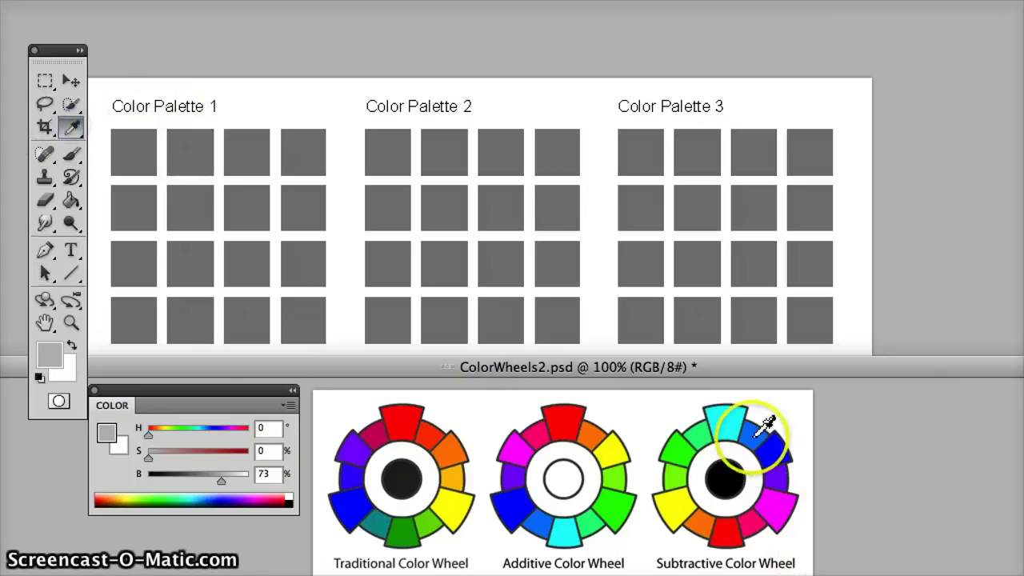
click(728, 428)
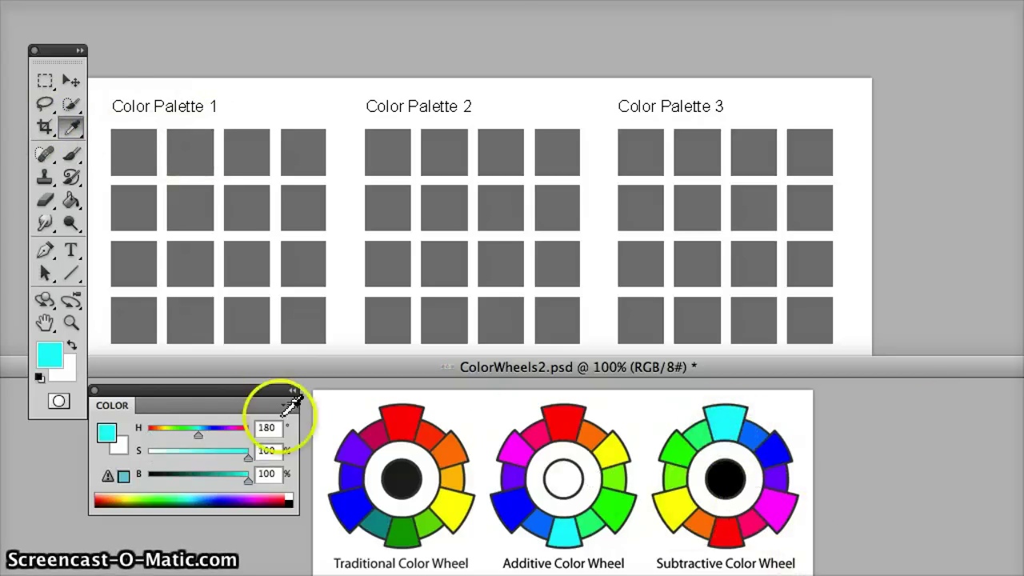
click(71, 200)
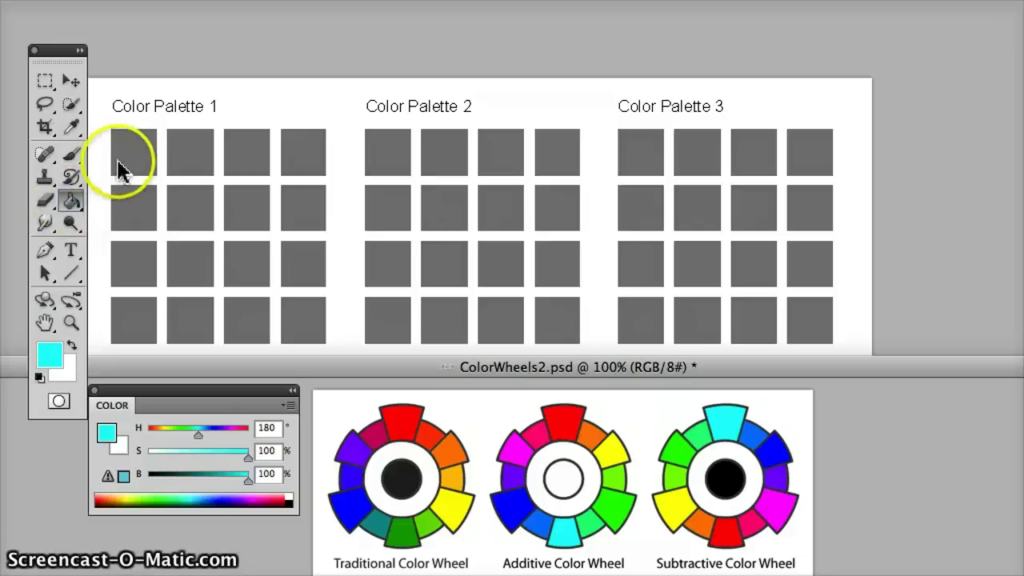
click(119, 164)
click(120, 152)
click(72, 300)
click(44, 273)
Sample magenta from the wheel and fill the first square of row 3
click(76, 547)
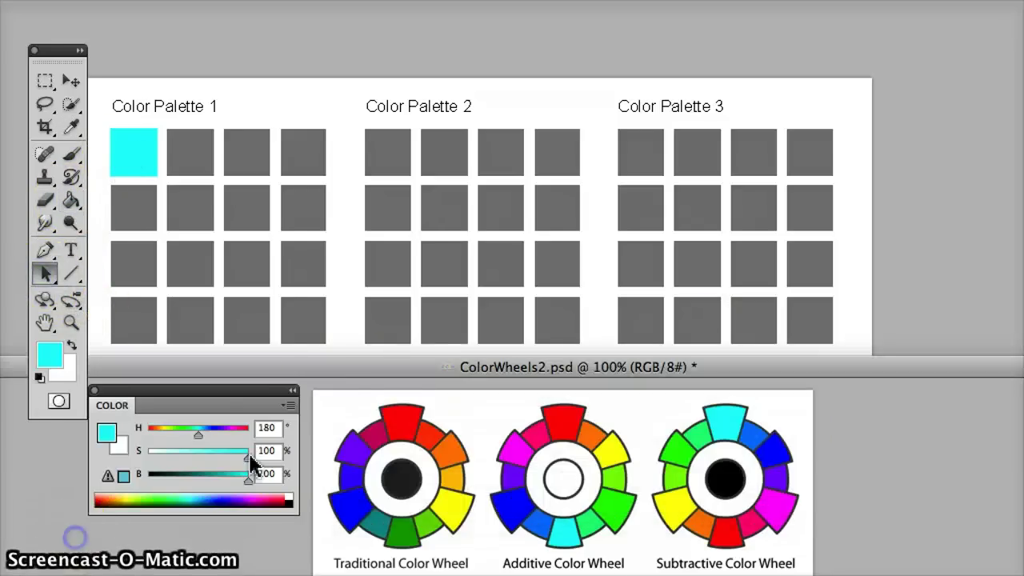
click(71, 127)
click(777, 494)
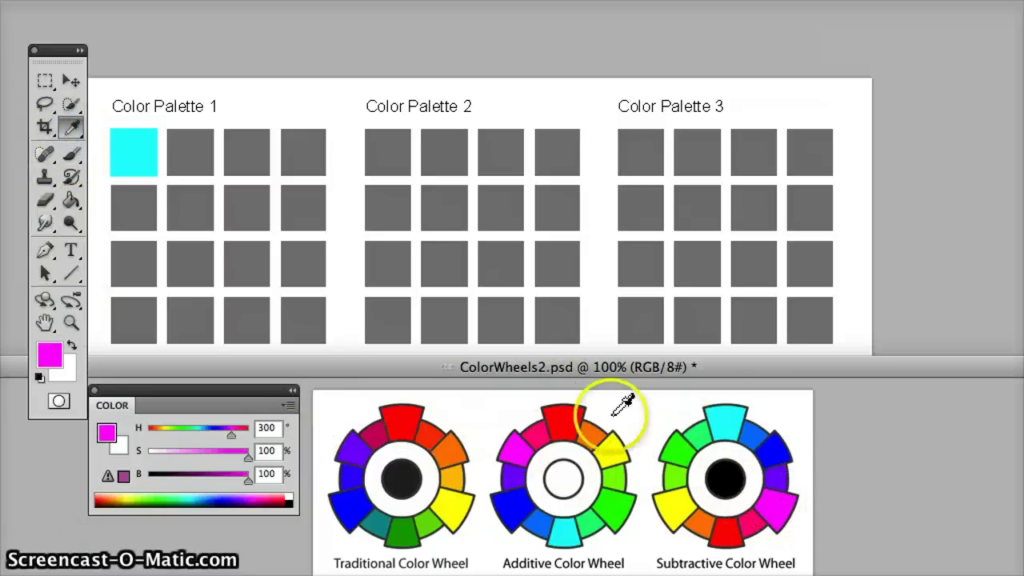
click(70, 200)
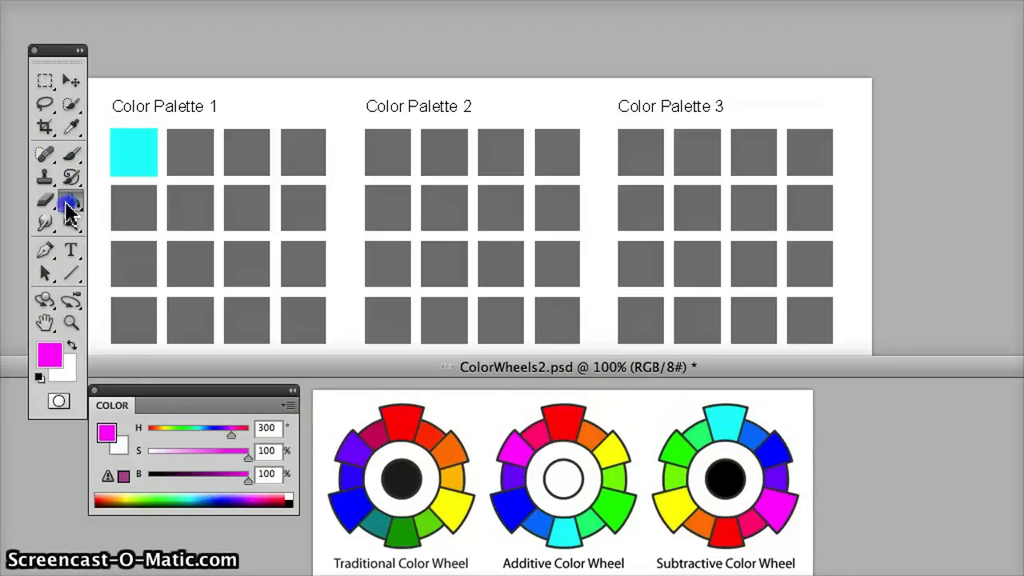
click(922, 150)
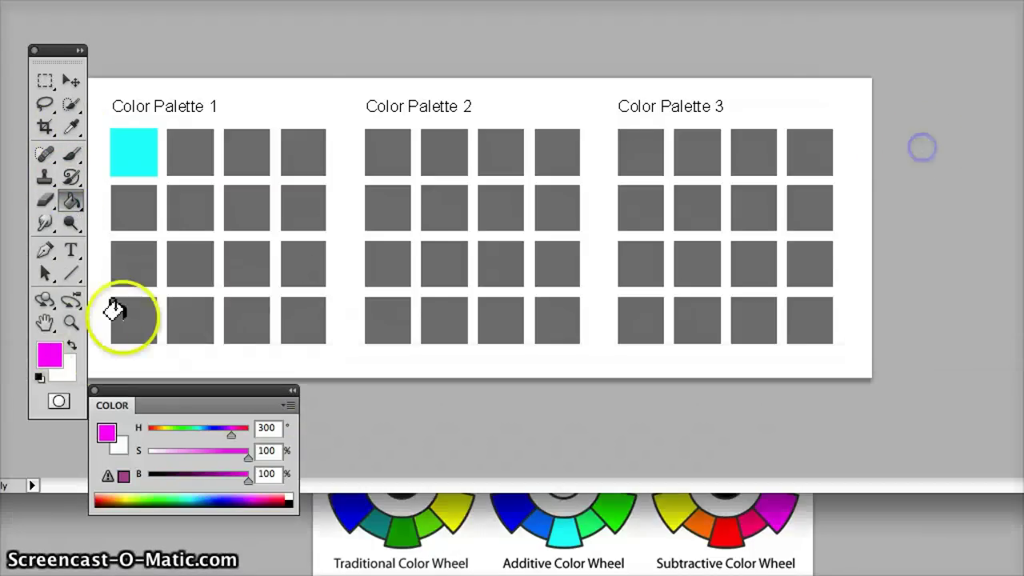
click(128, 264)
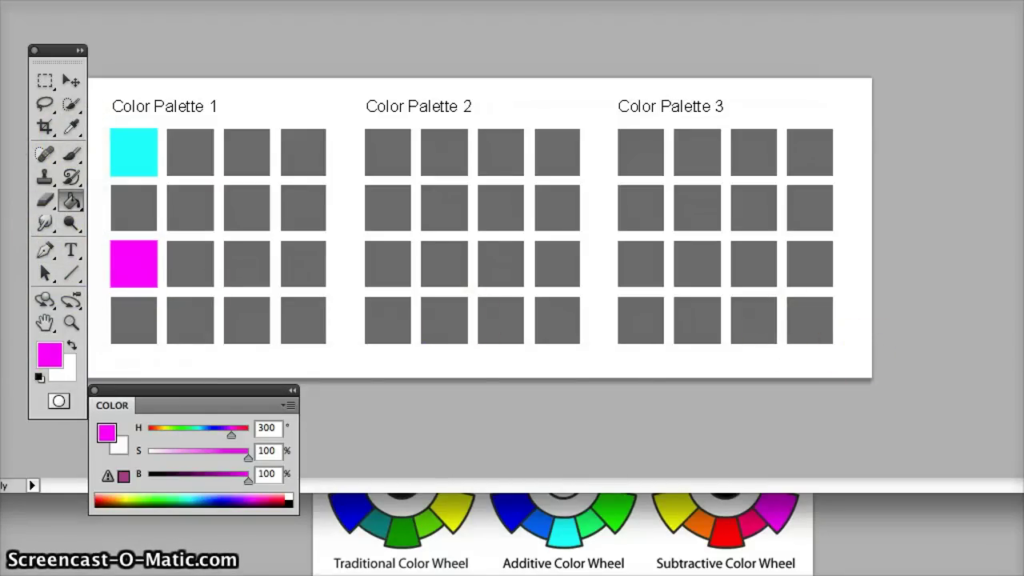
Sample the Subtractive wheel's yellow and fill Color Palette 1's bottom-left square
key(ctrl+Tab)
click(71, 126)
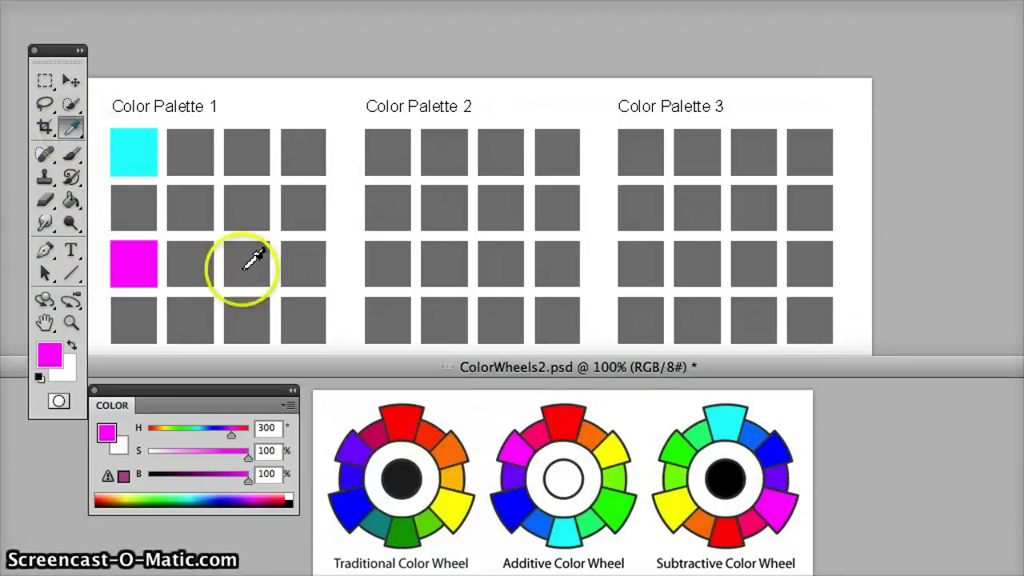
click(670, 502)
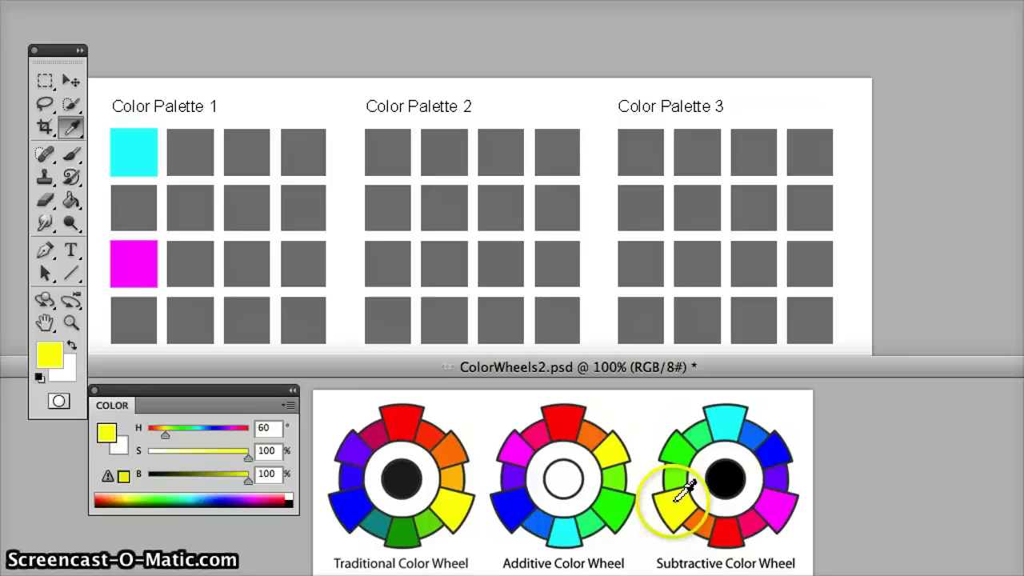
click(71, 200)
click(128, 329)
click(120, 316)
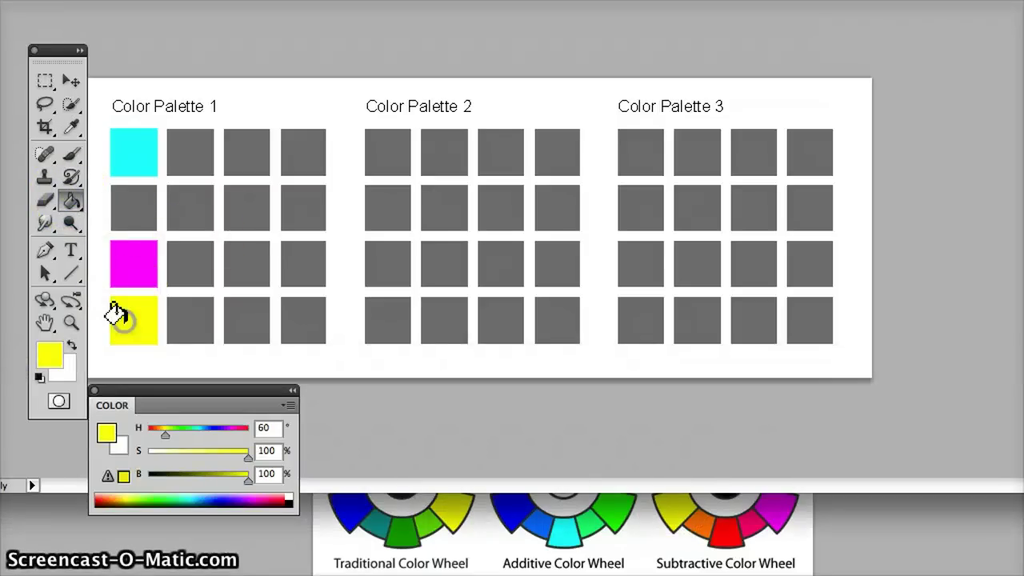
Sample the cyan swatch and fill the other three top-row swatches with progressively paler cyan
click(71, 126)
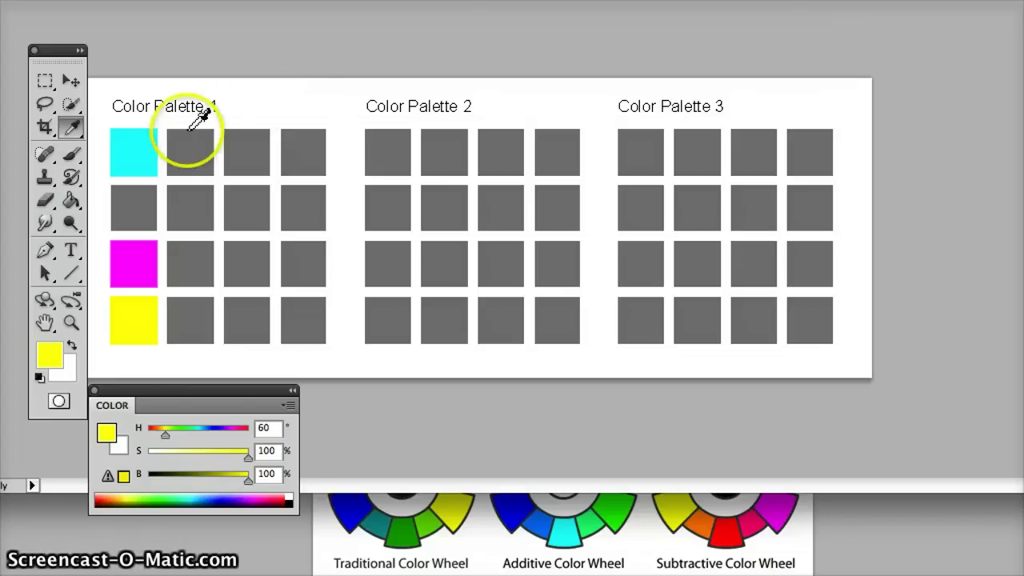
click(140, 145)
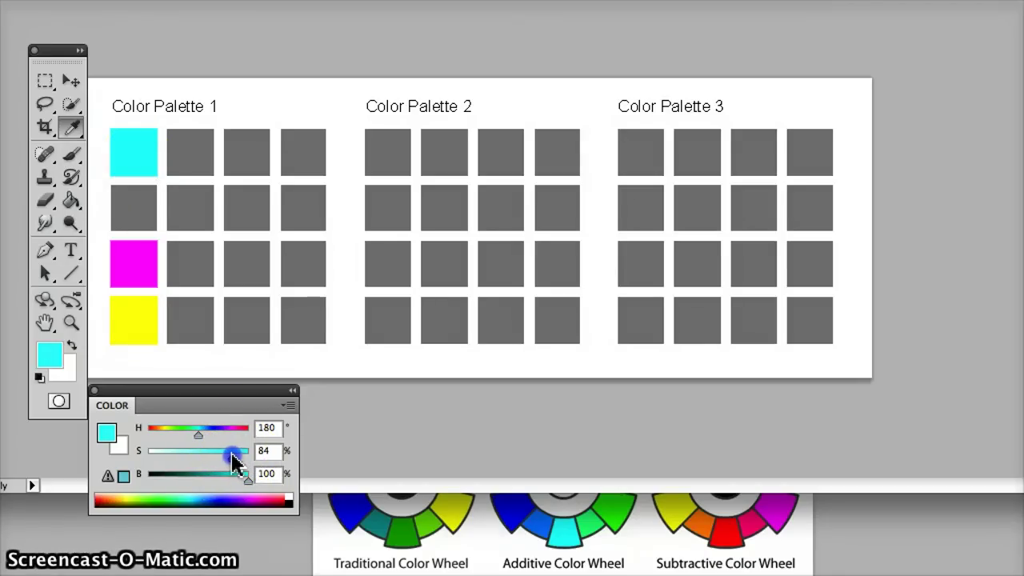
click(70, 200)
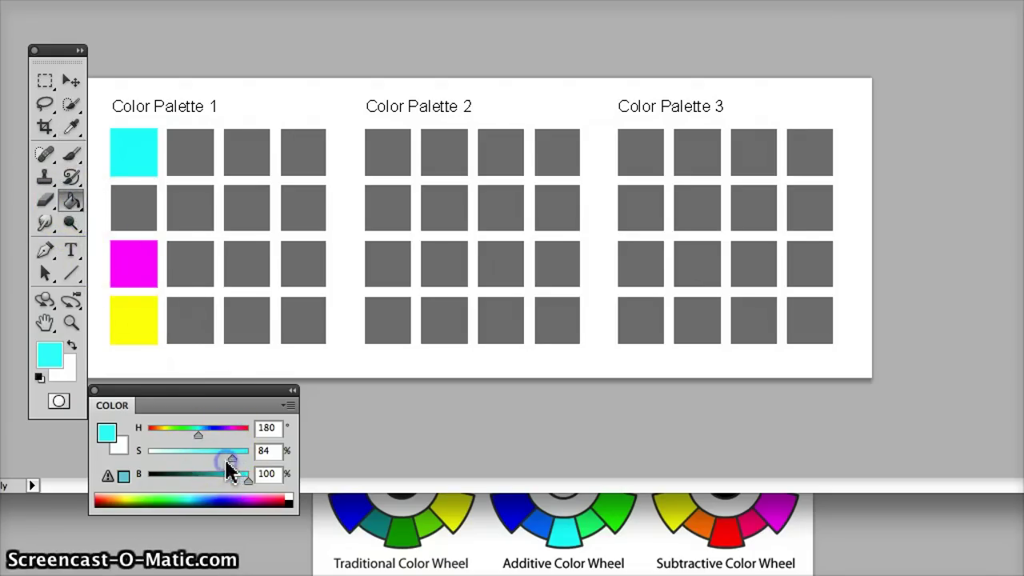
click(180, 158)
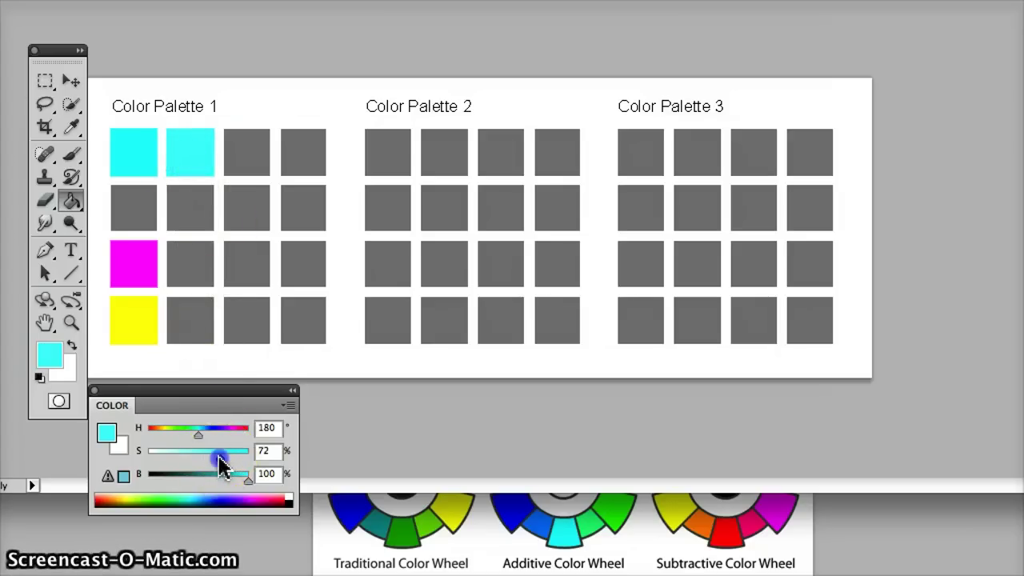
click(245, 148)
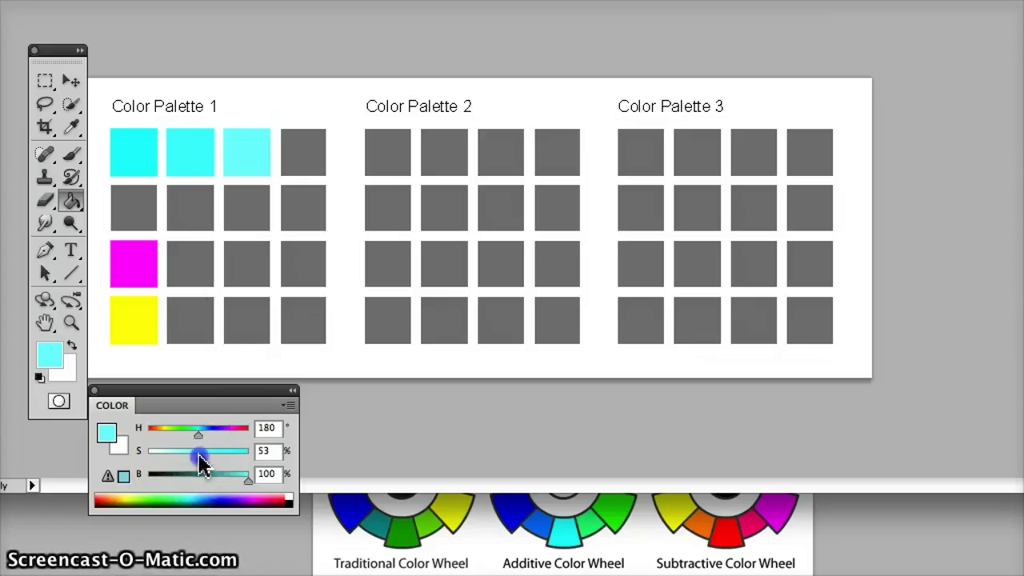
click(296, 156)
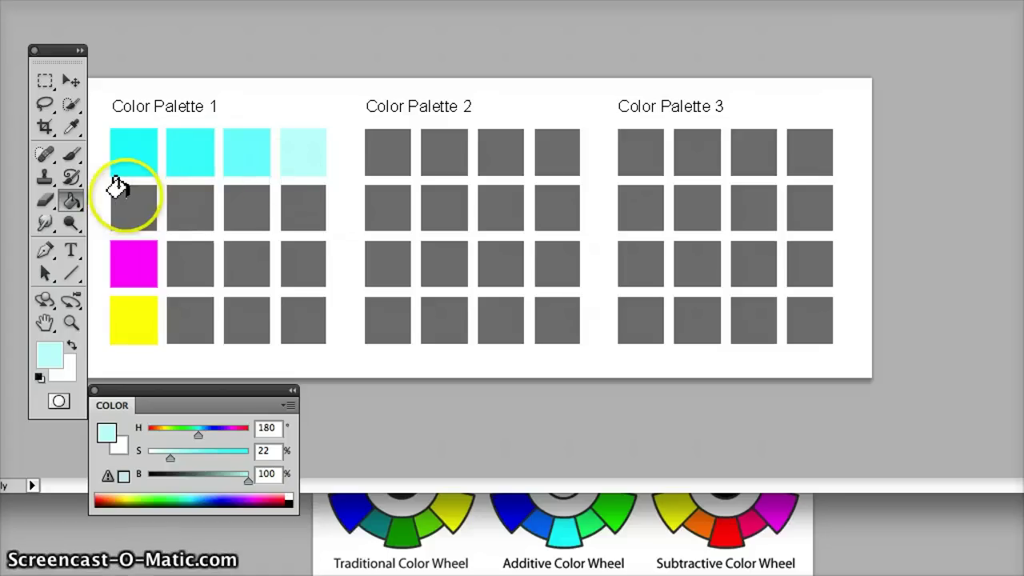
Resample the third cyan swatch and refill it with an adjusted tint
click(76, 135)
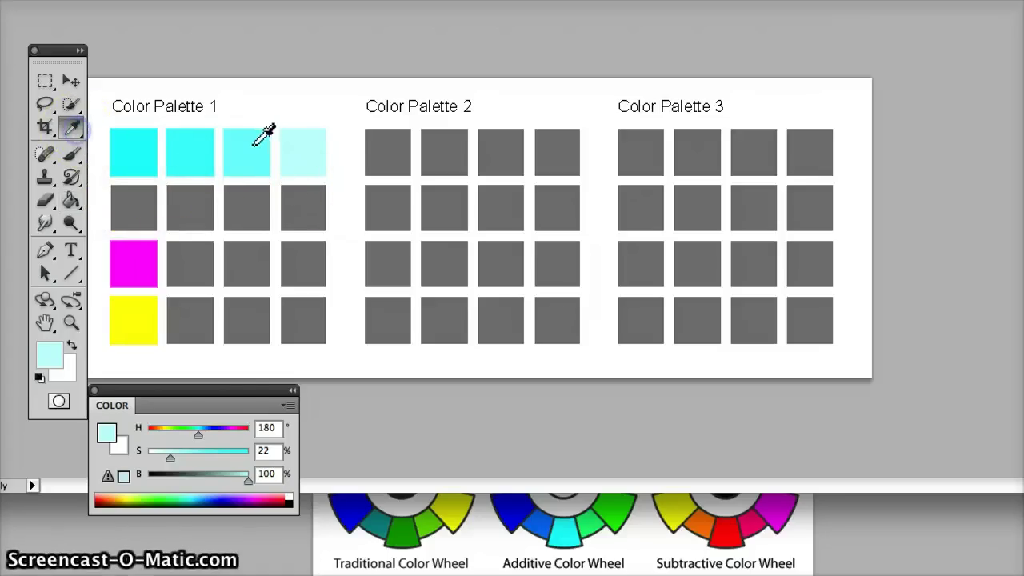
click(247, 144)
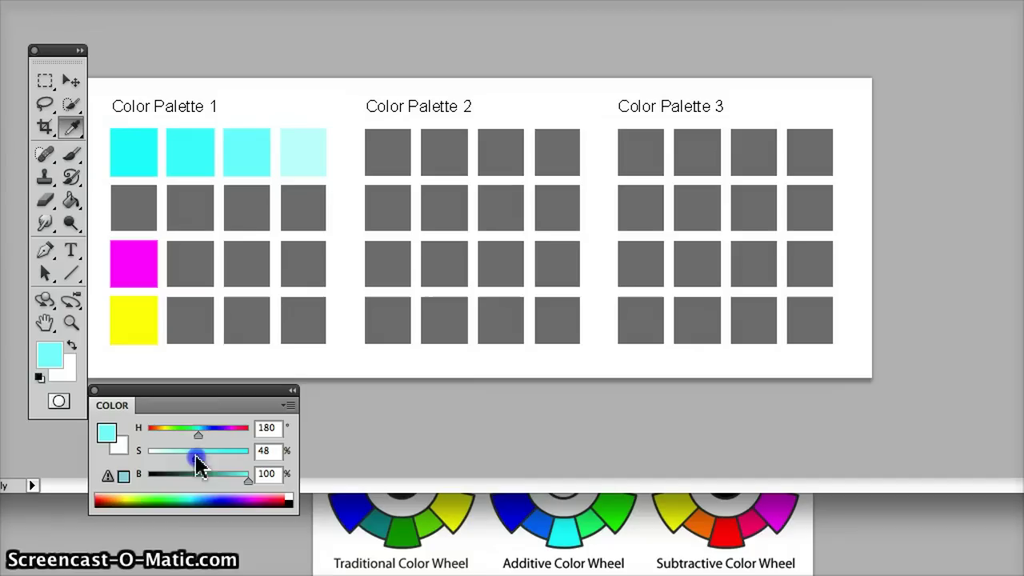
click(70, 200)
click(248, 140)
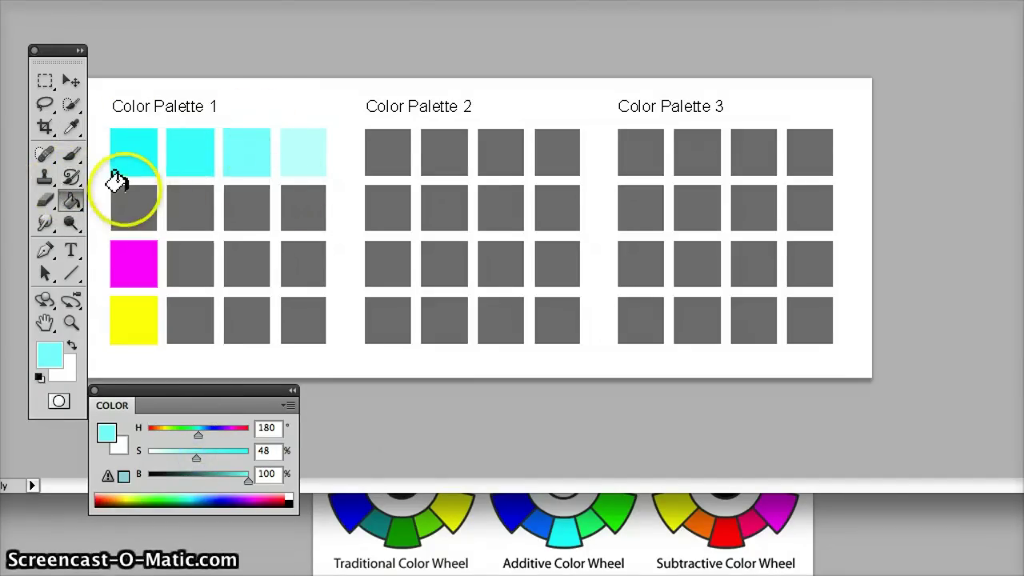
Lower cyan's brightness stepwise and fill the four second-row swatches, darkest at 20% brightness
click(72, 128)
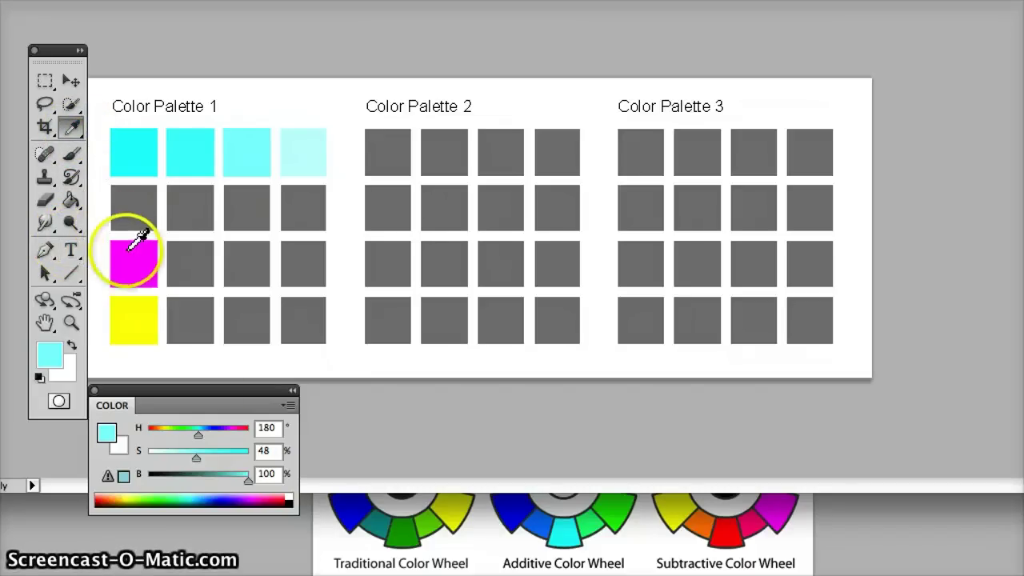
drag(251, 482, 236, 483)
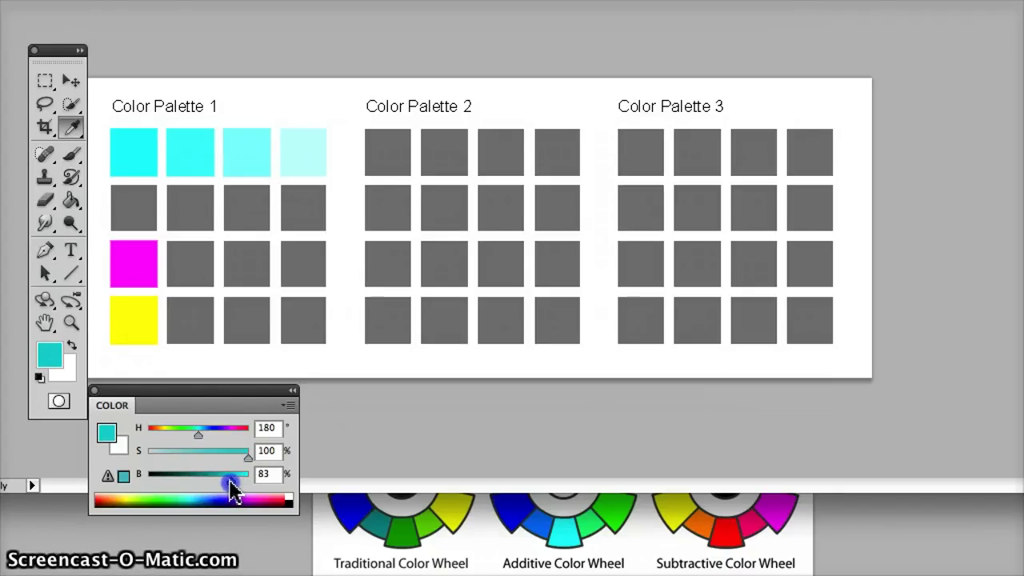
click(70, 201)
click(131, 206)
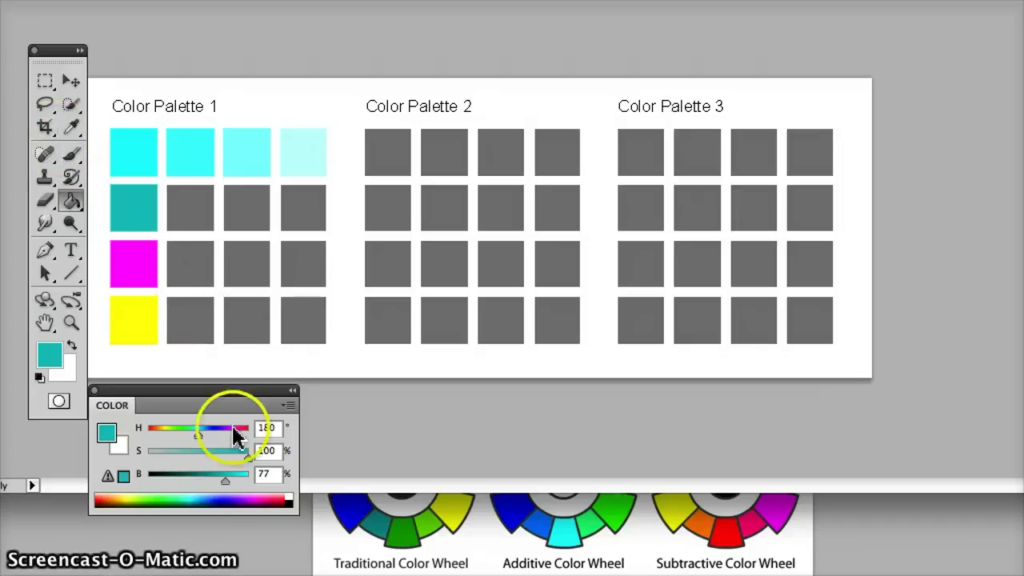
drag(227, 482, 212, 490)
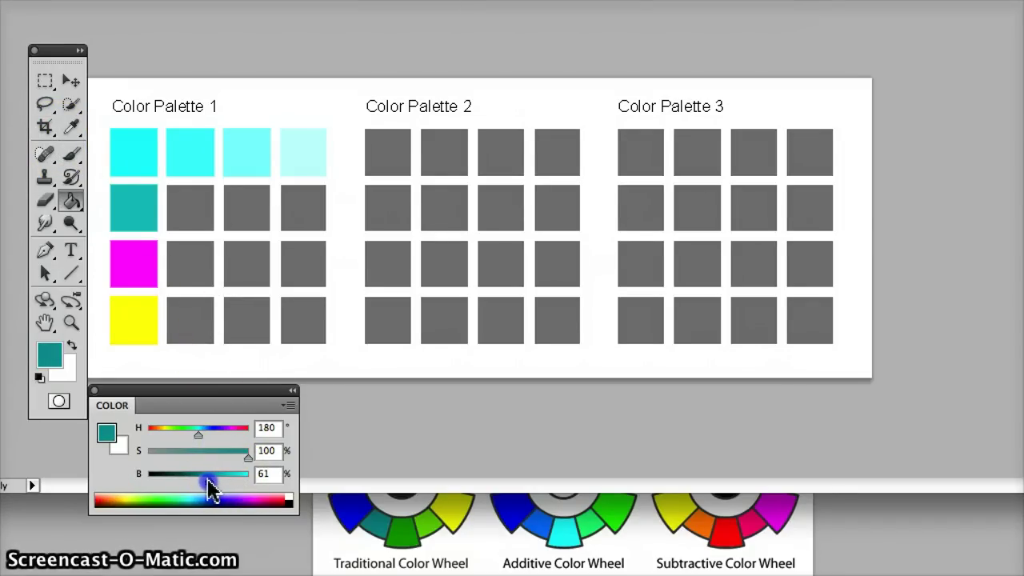
click(190, 206)
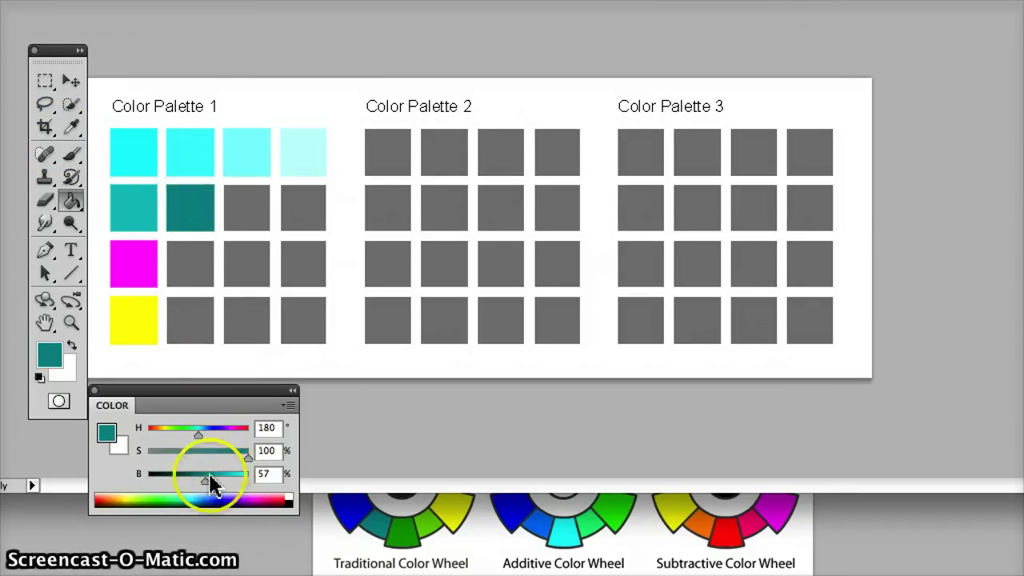
drag(213, 483, 184, 485)
click(240, 223)
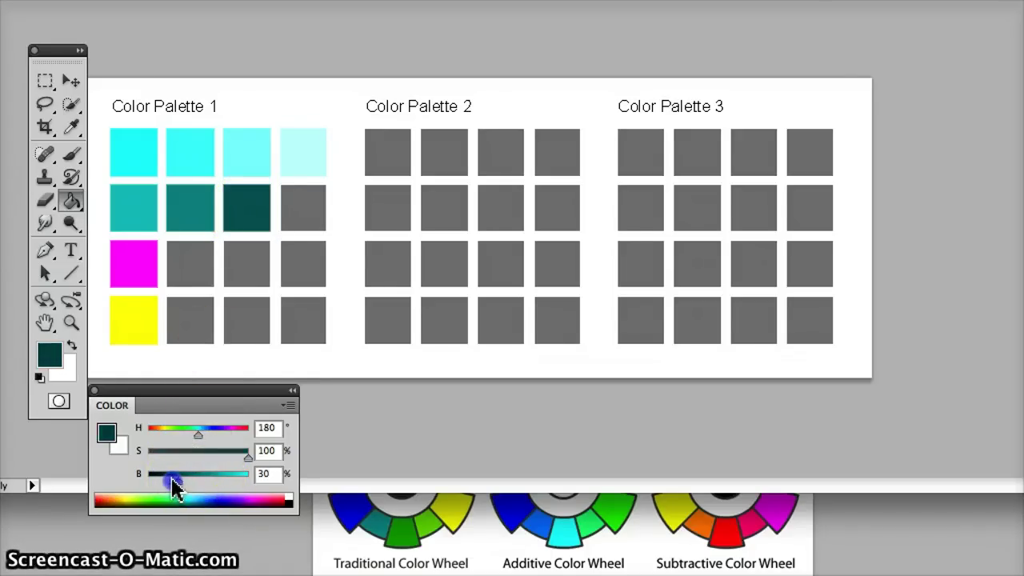
click(304, 201)
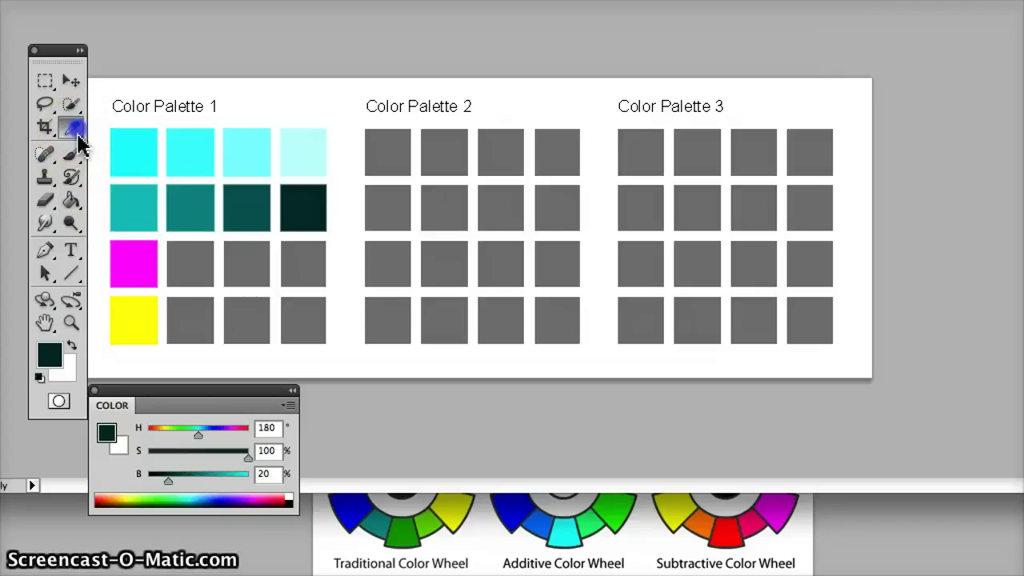
Sample the magenta swatch and fill the second and third row-3 swatches with darker purples
click(132, 264)
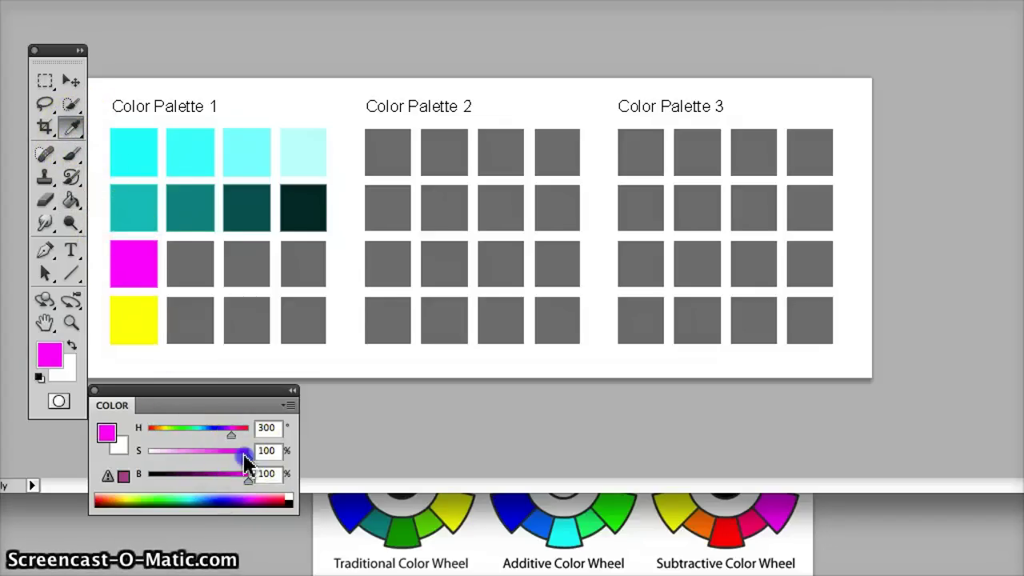
drag(245, 483, 228, 485)
click(71, 200)
click(194, 263)
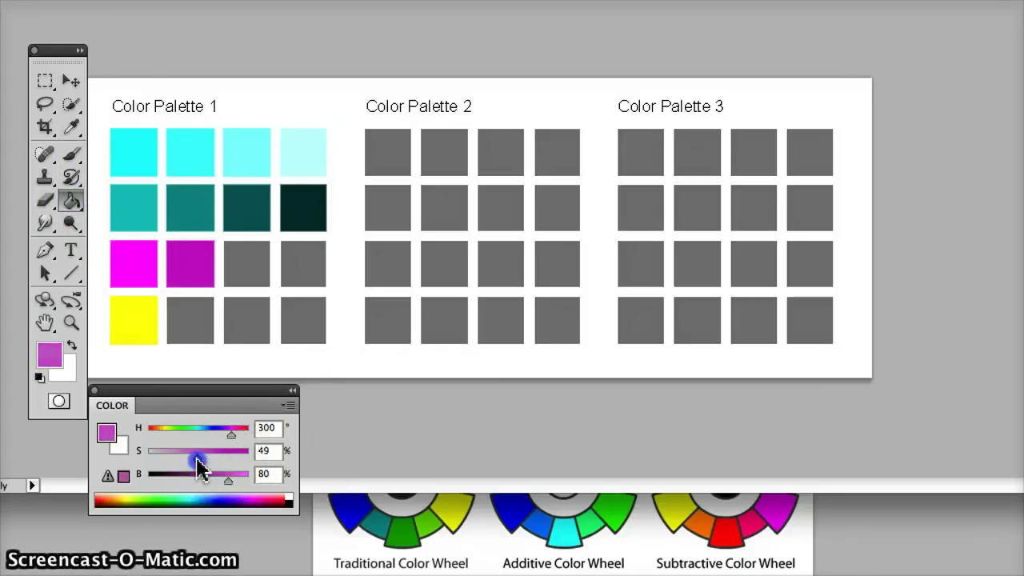
drag(230, 482, 209, 482)
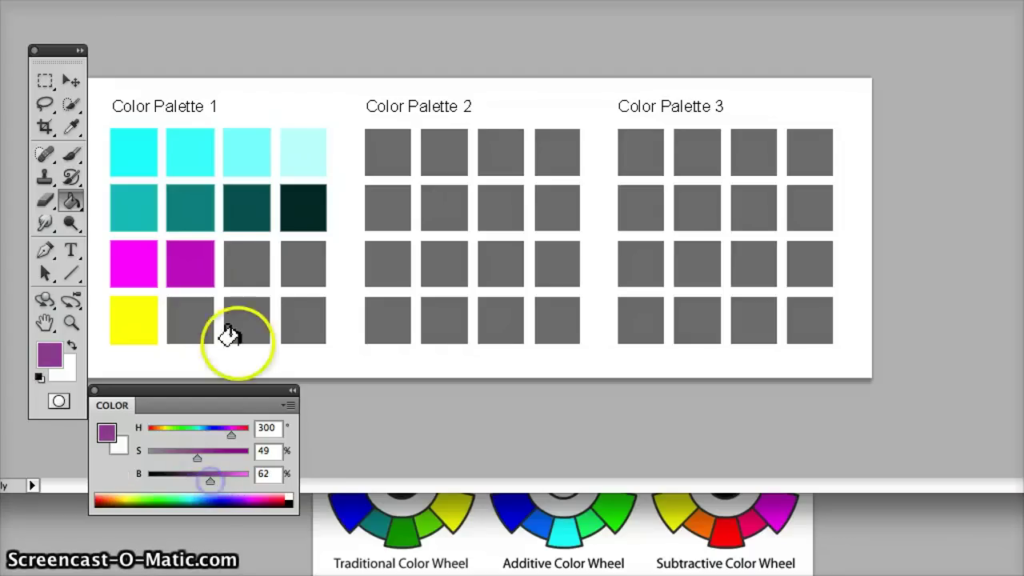
click(240, 258)
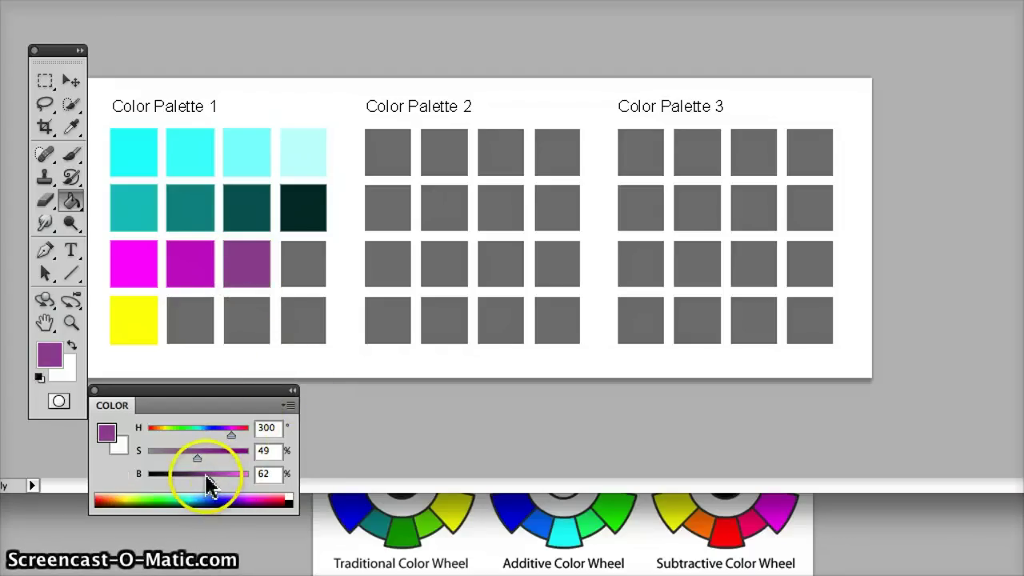
Deepen the purple, refill the third swatch and fill the fourth with dark purple
drag(205, 474, 194, 475)
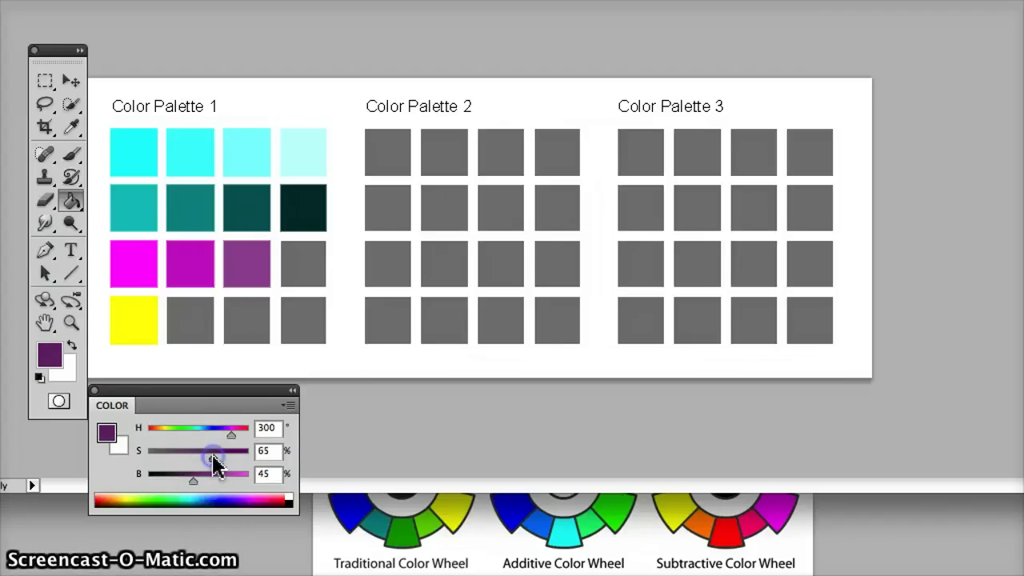
click(246, 264)
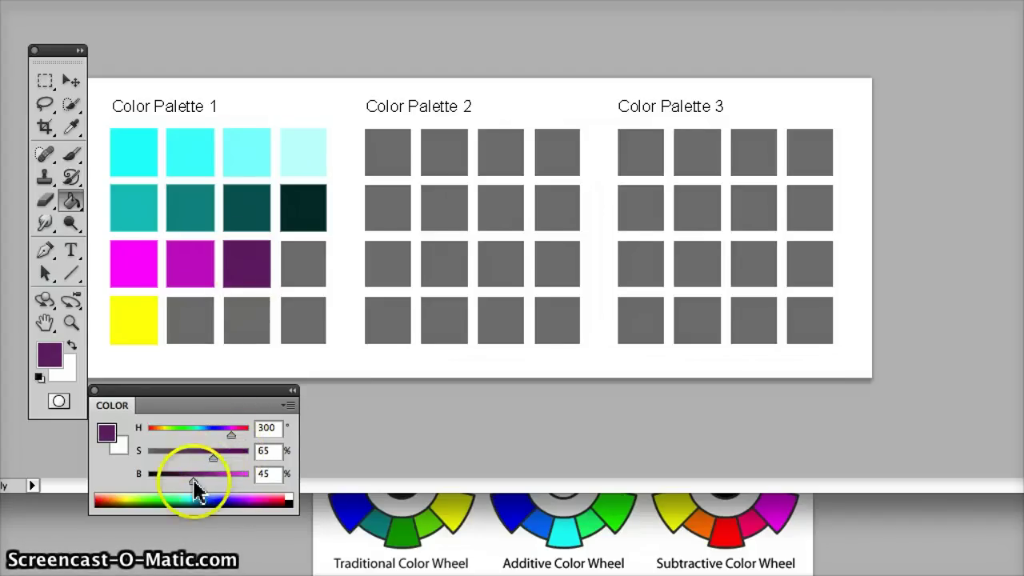
drag(194, 483, 176, 478)
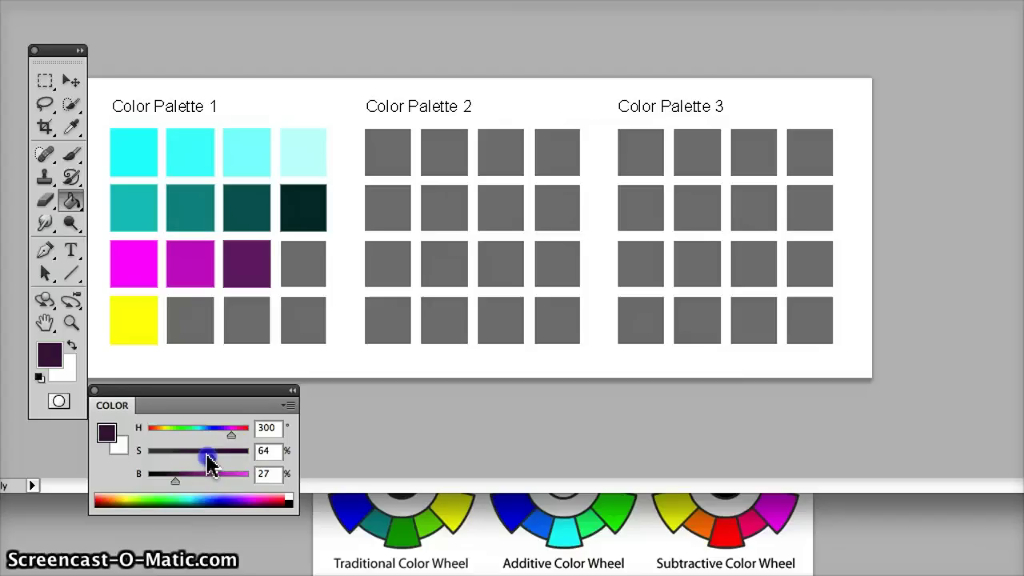
click(290, 256)
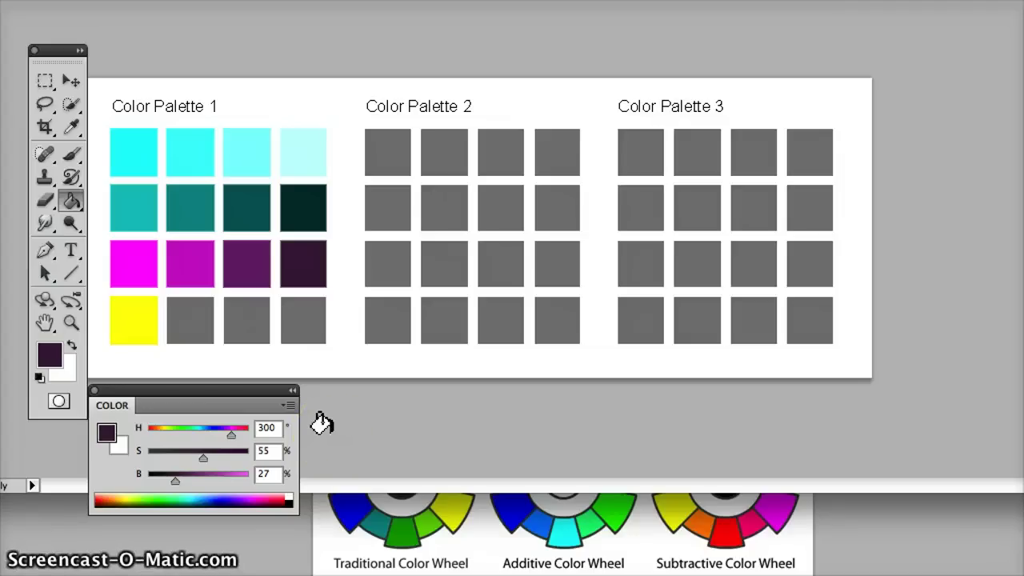
click(71, 127)
click(128, 323)
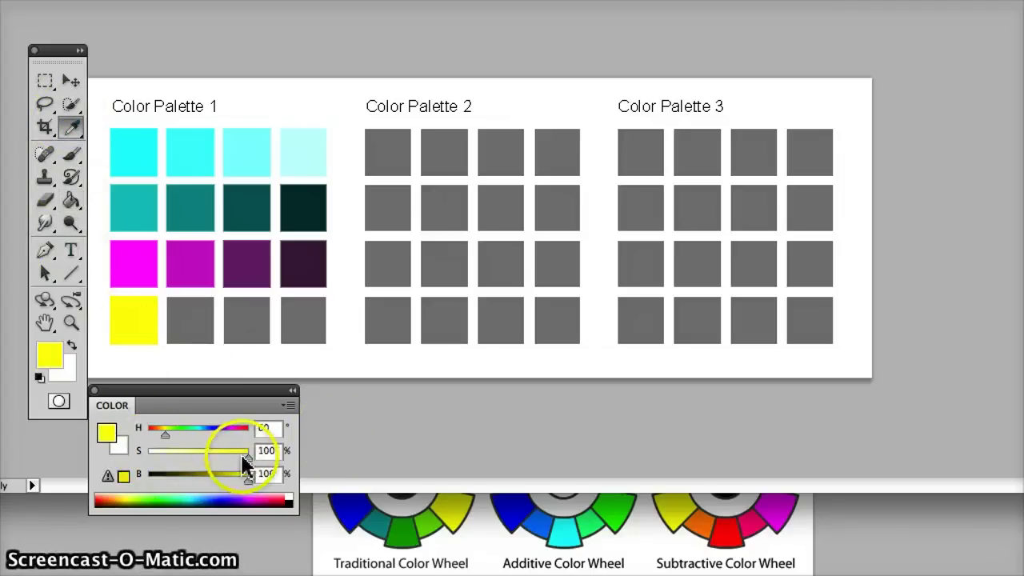
drag(245, 455, 230, 455)
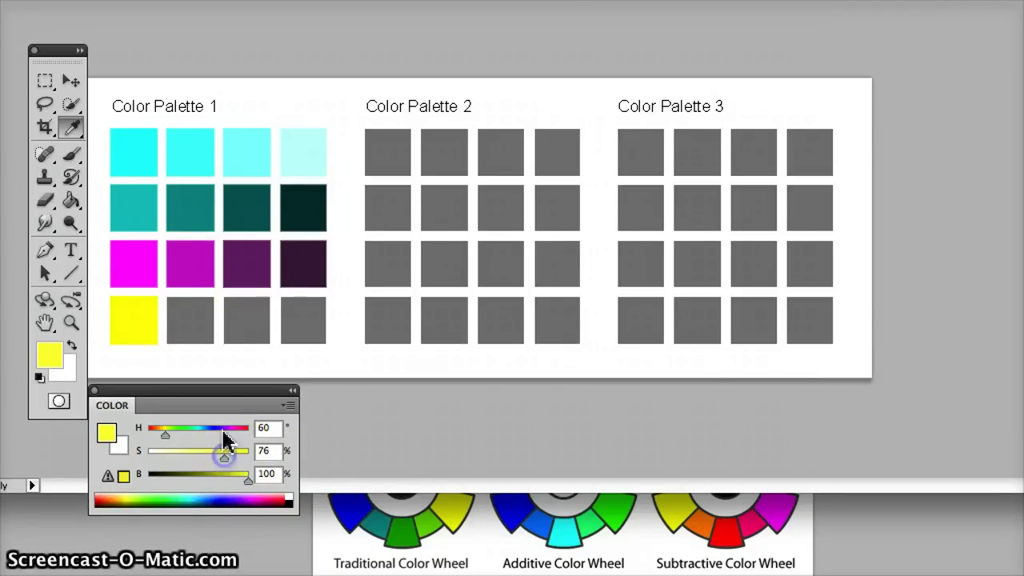
click(70, 200)
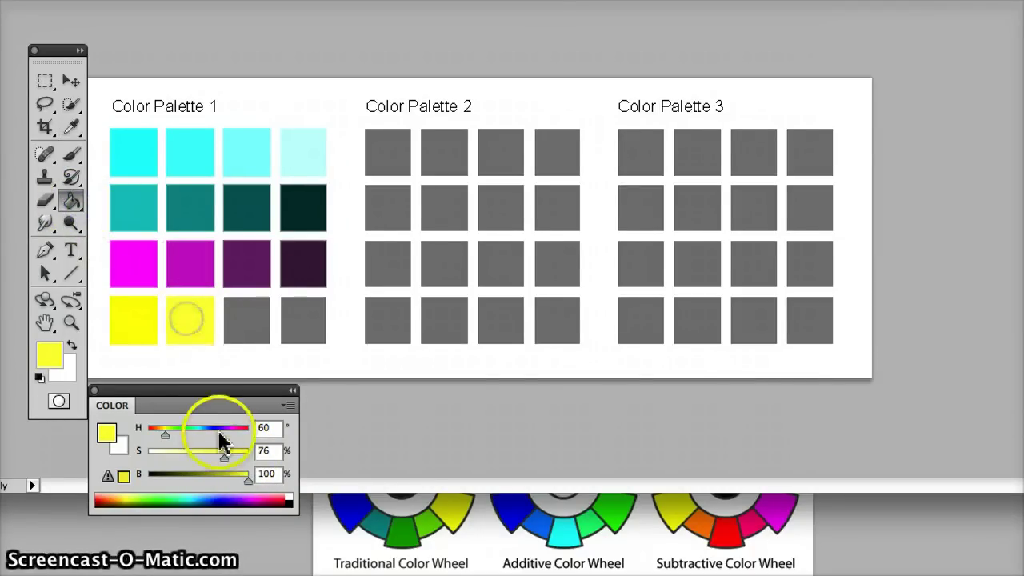
click(245, 332)
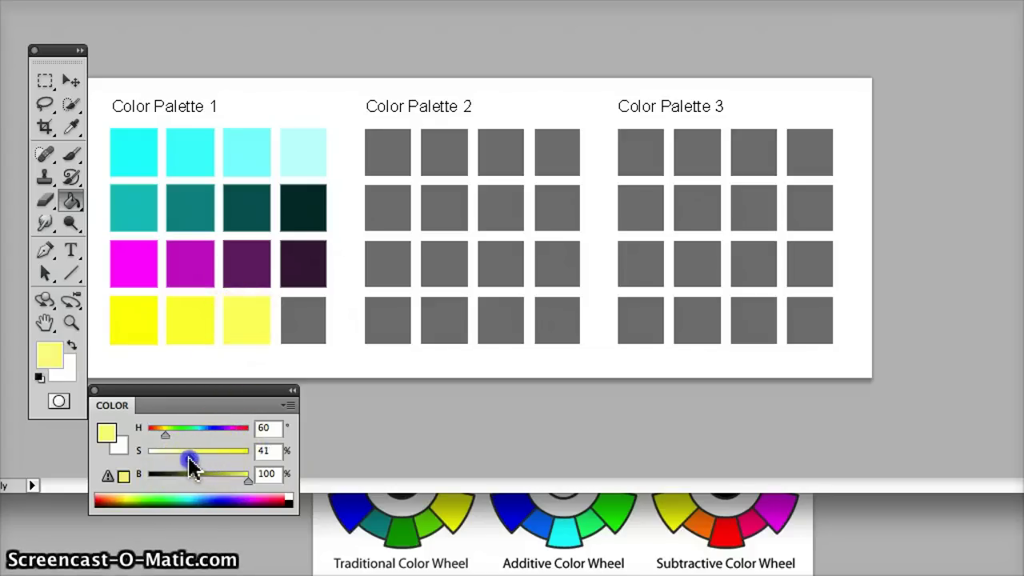
click(290, 318)
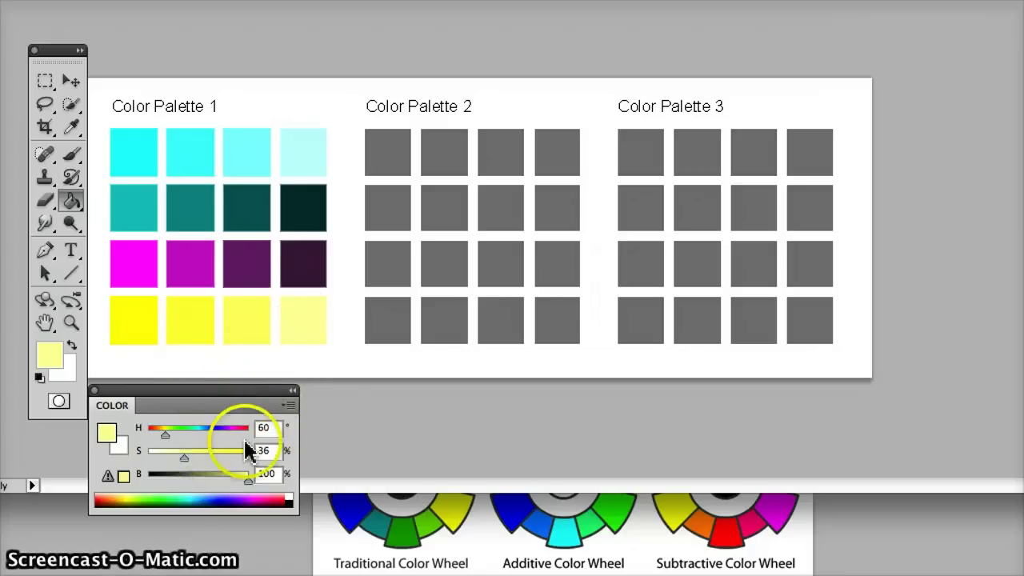
click(71, 128)
Sample violet from the Traditional wheel and fill Palette 2's first swatch with it
click(45, 273)
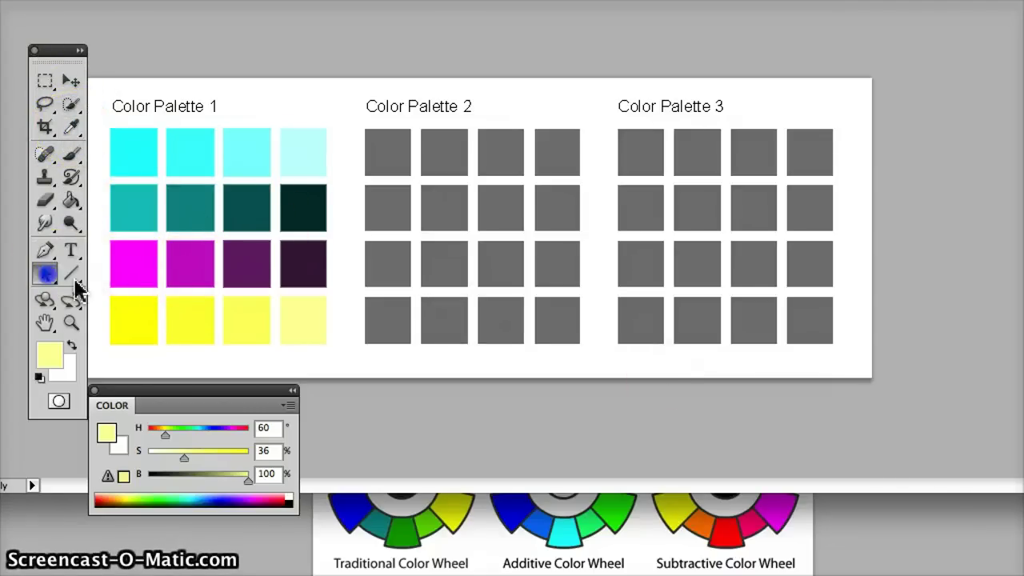
click(514, 487)
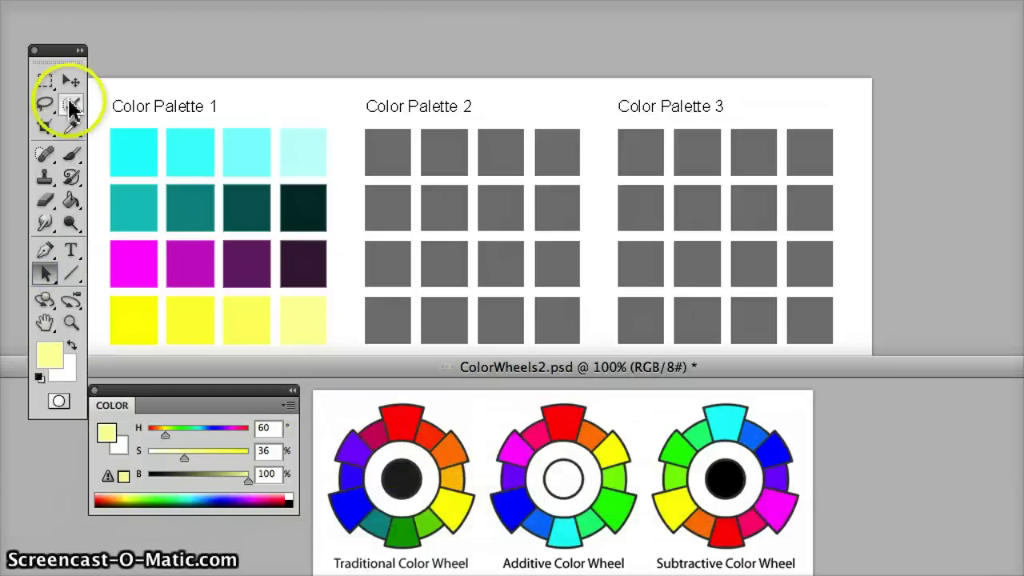
click(354, 448)
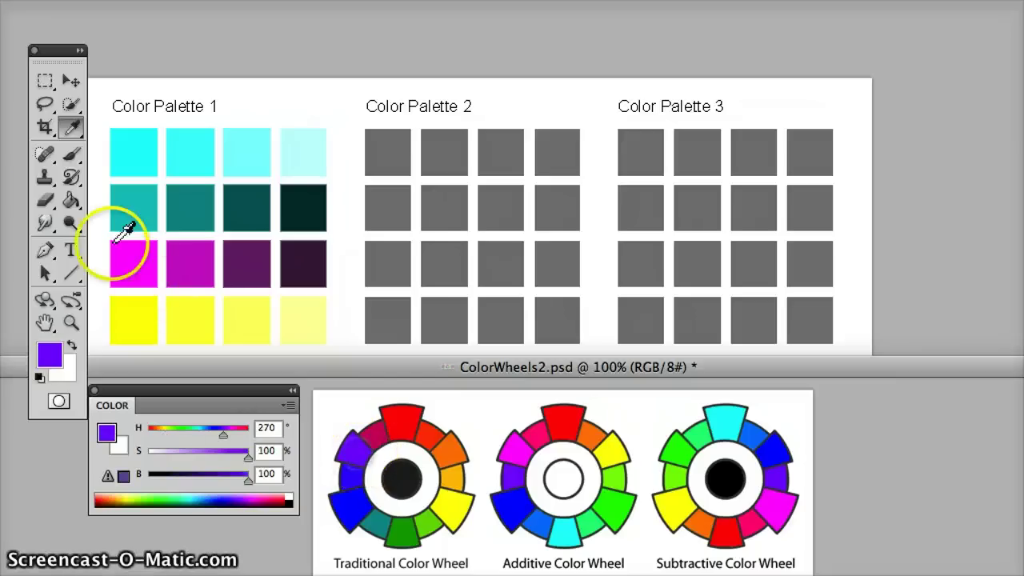
click(69, 201)
click(377, 118)
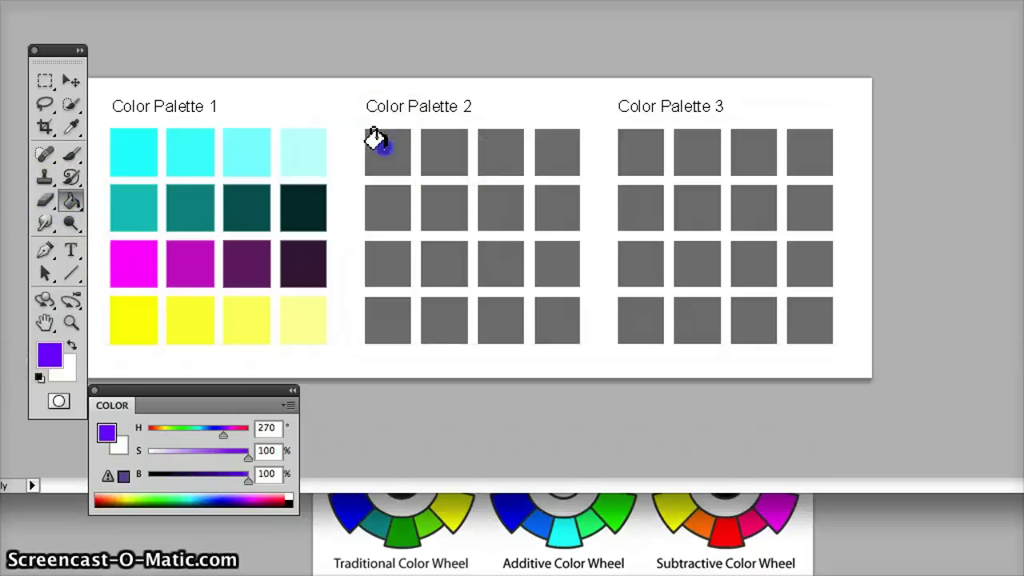
click(376, 140)
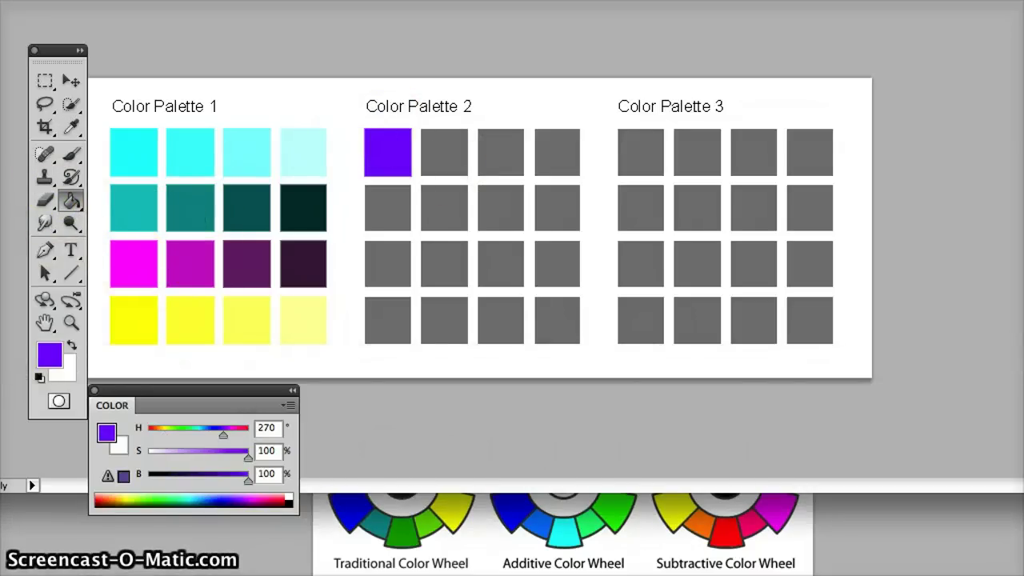
Sample yellow from the Traditional wheel and fill Palette 2's row 2 first swatch
key(ctrl+Tab)
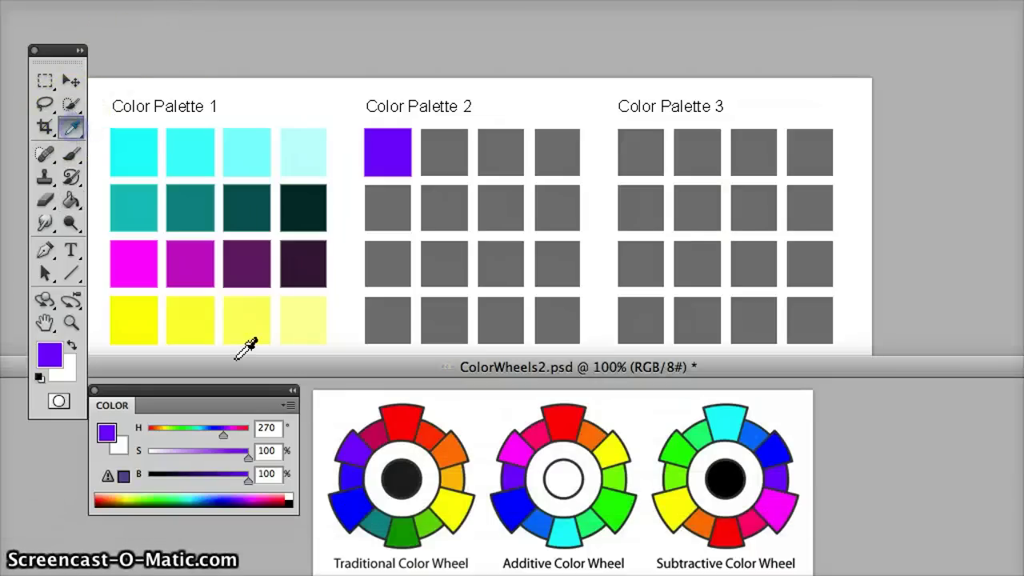
click(452, 495)
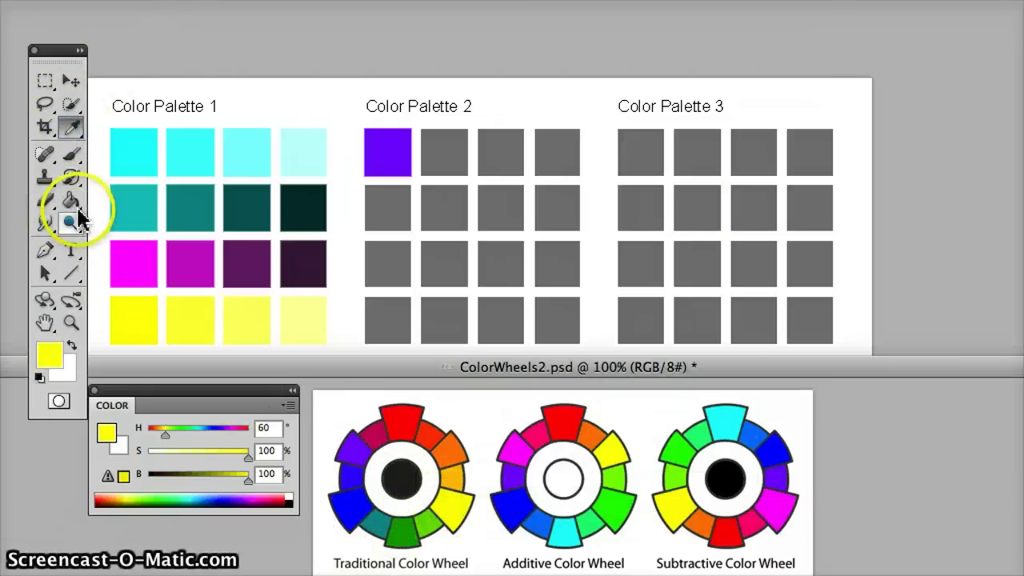
click(71, 200)
click(344, 200)
click(380, 207)
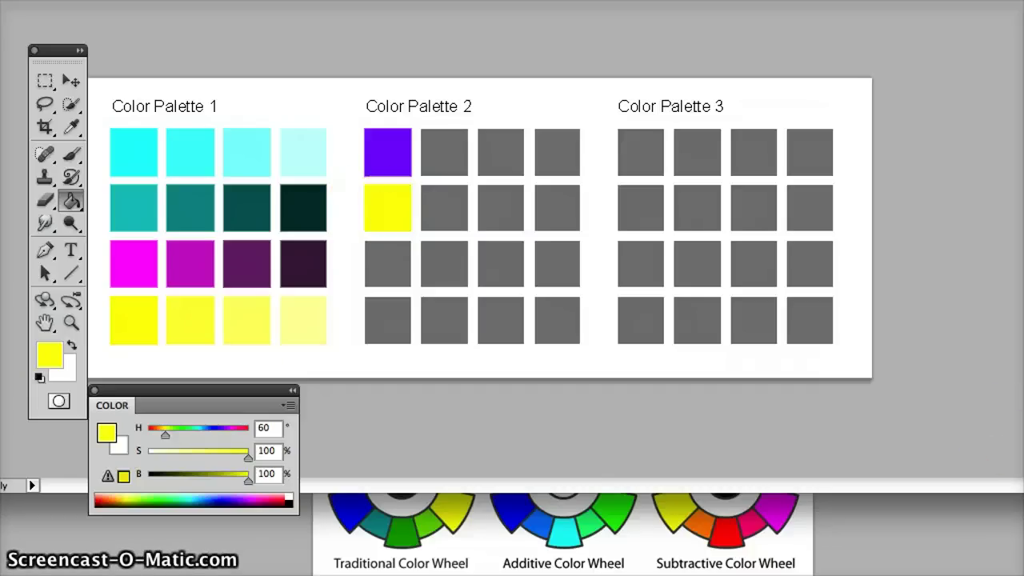
Sample blue from the Traditional wheel and fill Palette 2's row 3 first swatch
key(ctrl+Tab)
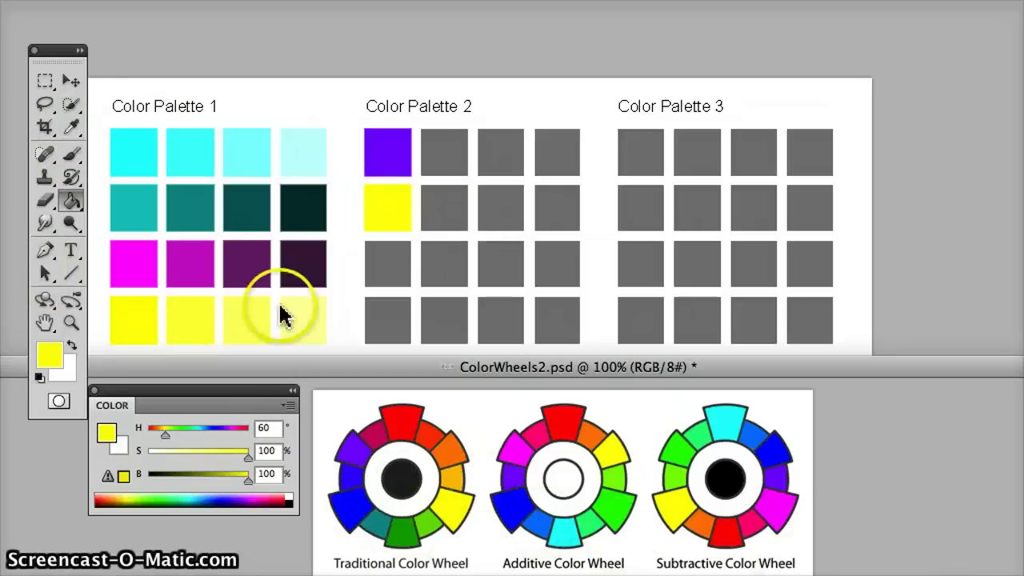
click(71, 127)
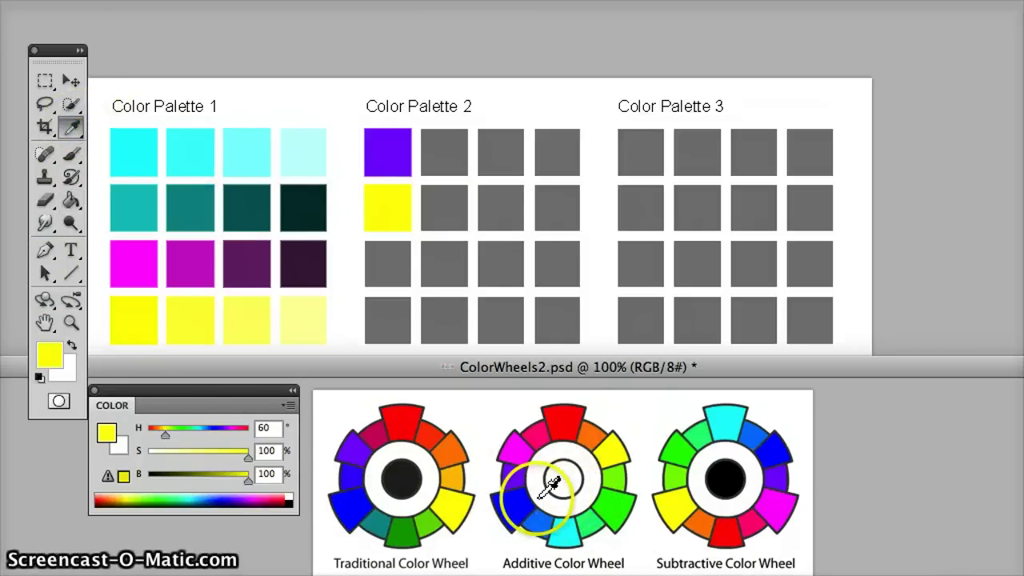
click(363, 479)
click(70, 200)
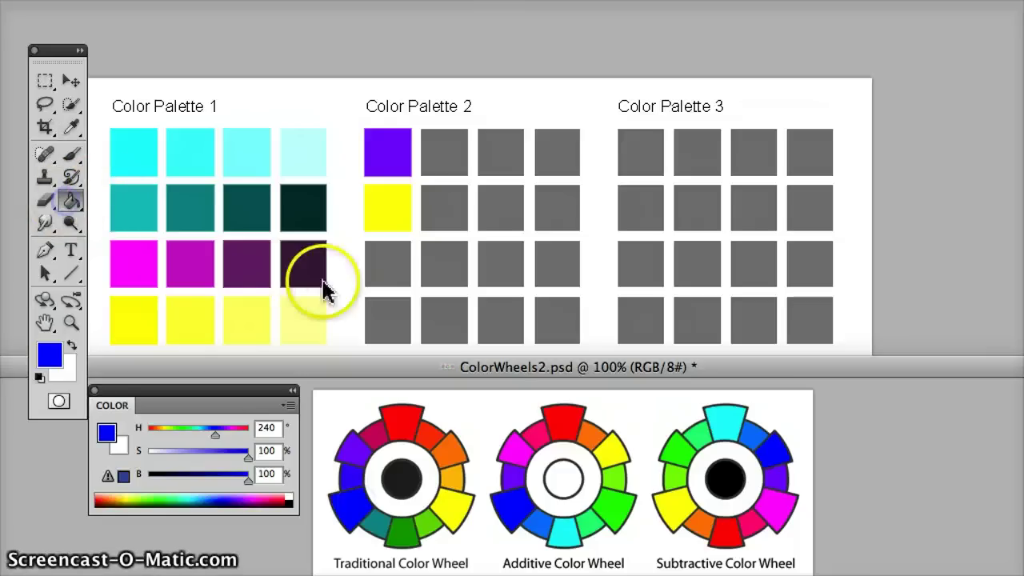
click(376, 266)
click(373, 262)
Sample orange from the Traditional wheel and fill Palette 2's bottom-left swatch
click(72, 128)
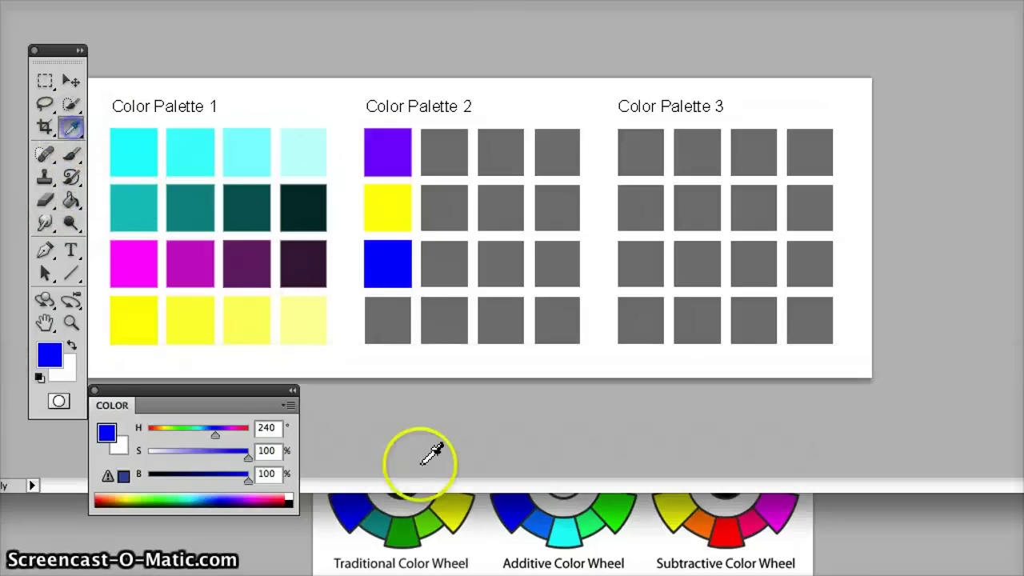
click(448, 537)
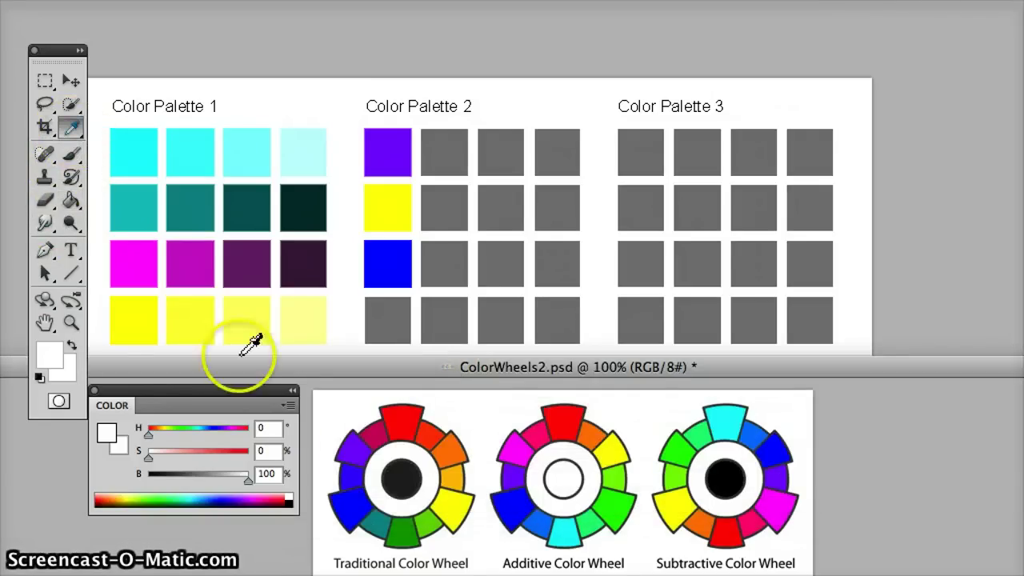
click(453, 449)
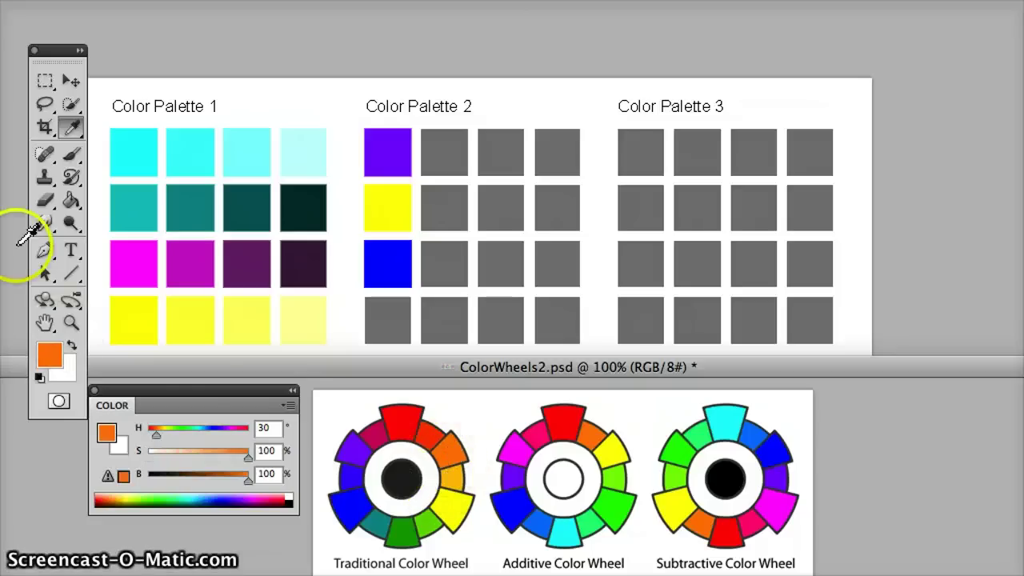
click(70, 201)
click(384, 312)
click(384, 311)
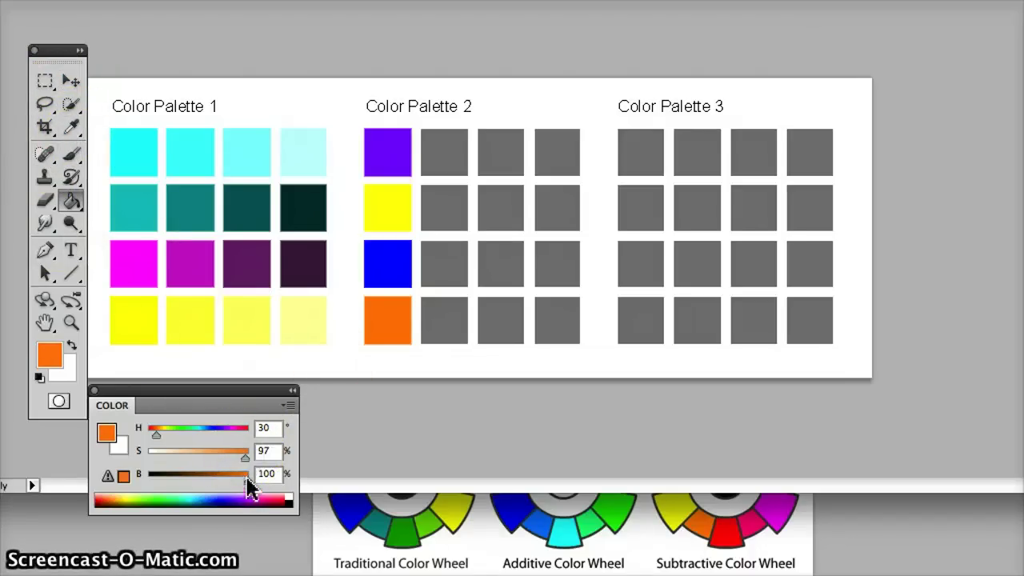
Darken the orange stepwise and fill the remaining three bottom-row squares, down to 33% brightness
drag(246, 480, 223, 480)
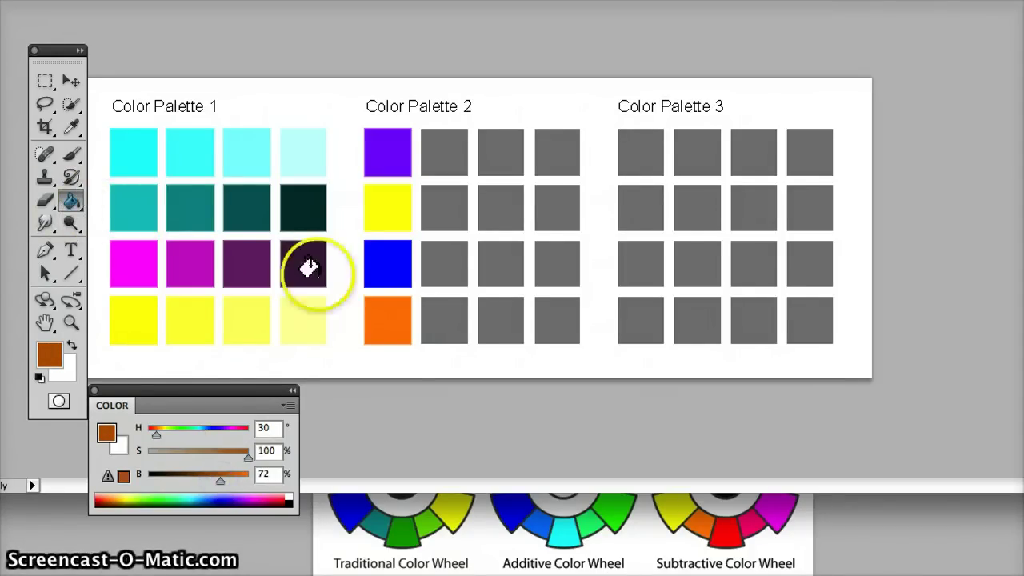
click(444, 314)
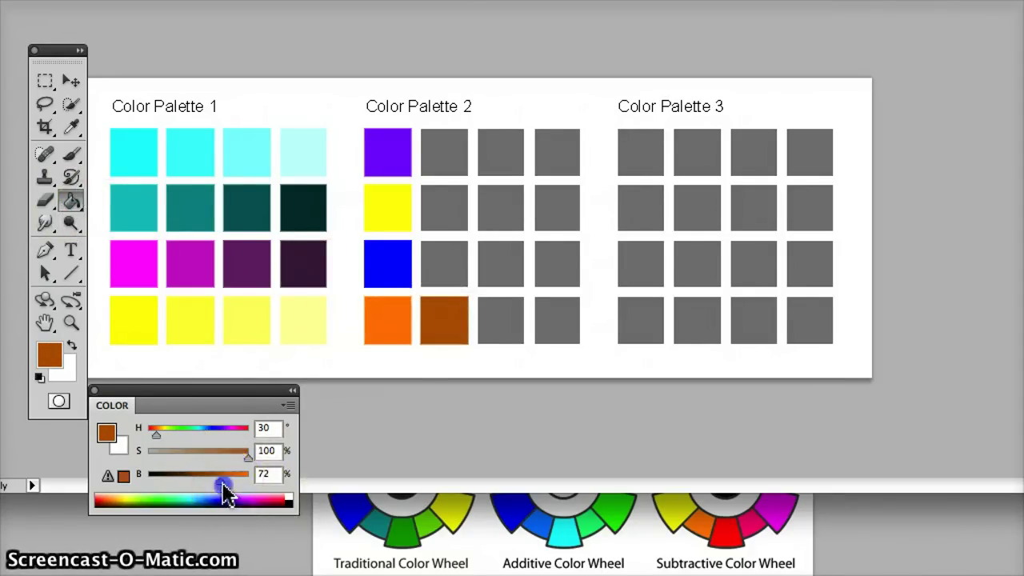
drag(219, 480, 197, 481)
click(441, 334)
click(483, 324)
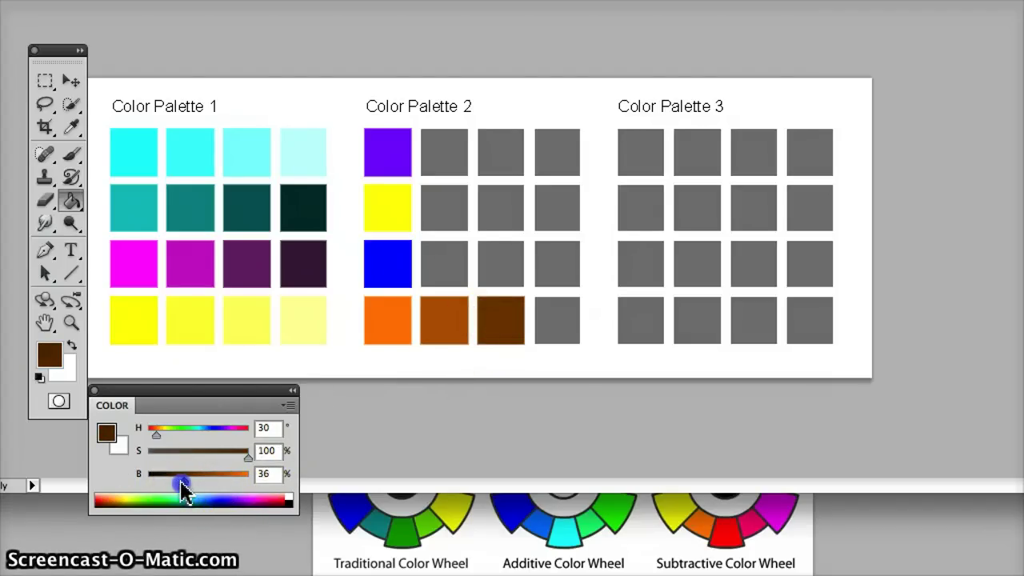
click(550, 320)
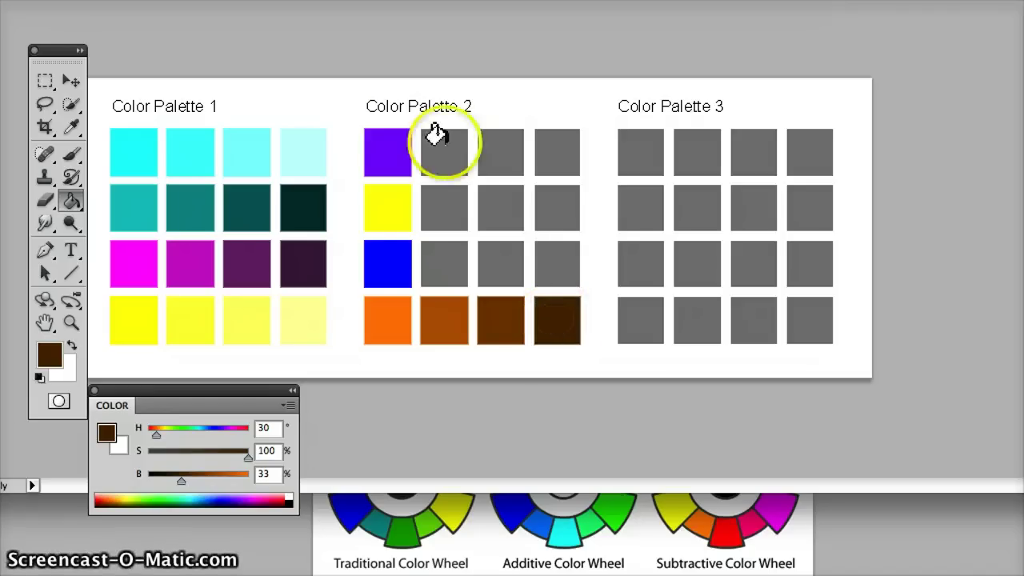
Sample Palette 2's blue, darken it, and try a row 3, column 2 fill, then undo it
click(72, 132)
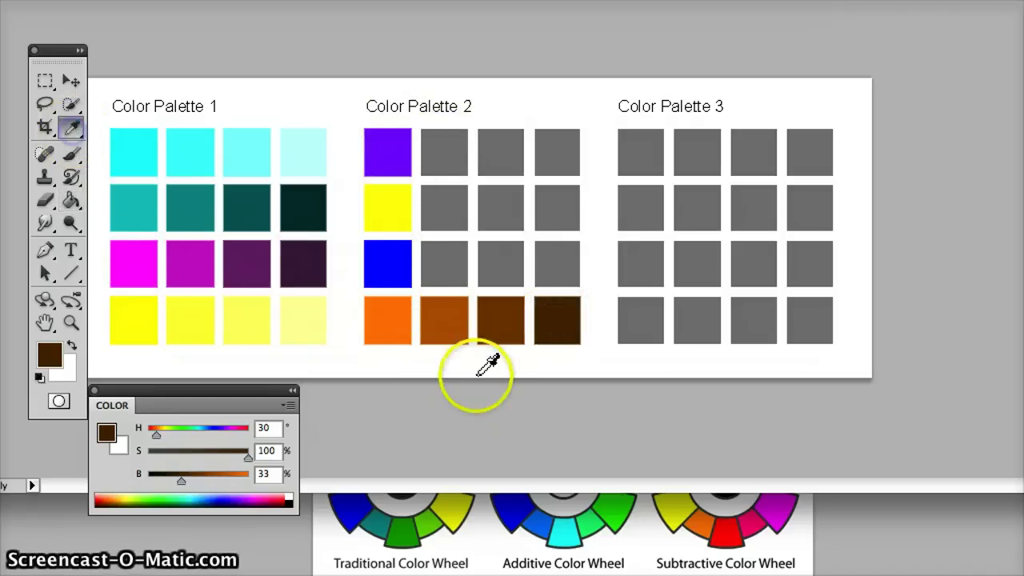
click(382, 266)
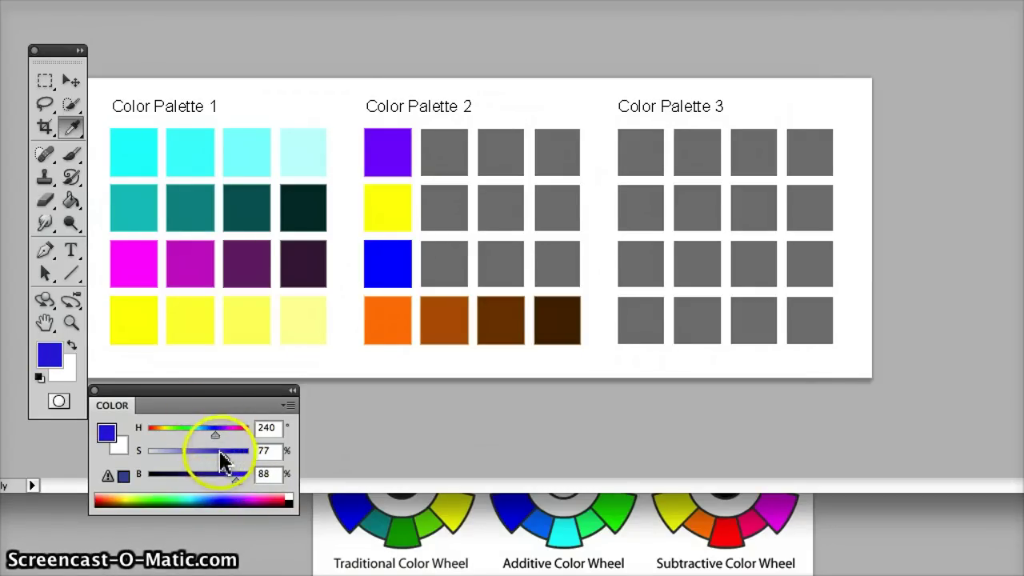
click(231, 475)
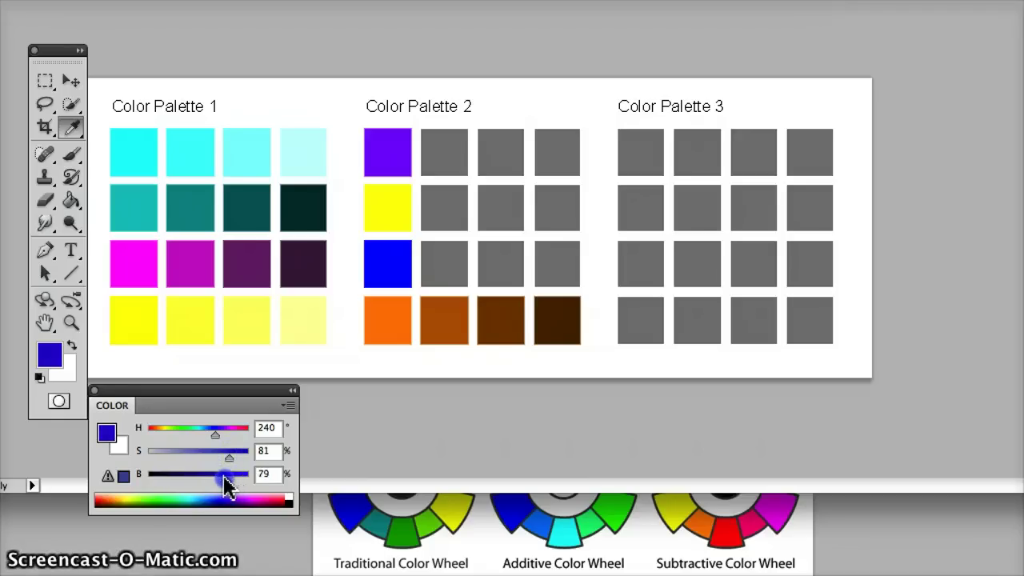
drag(226, 485, 223, 484)
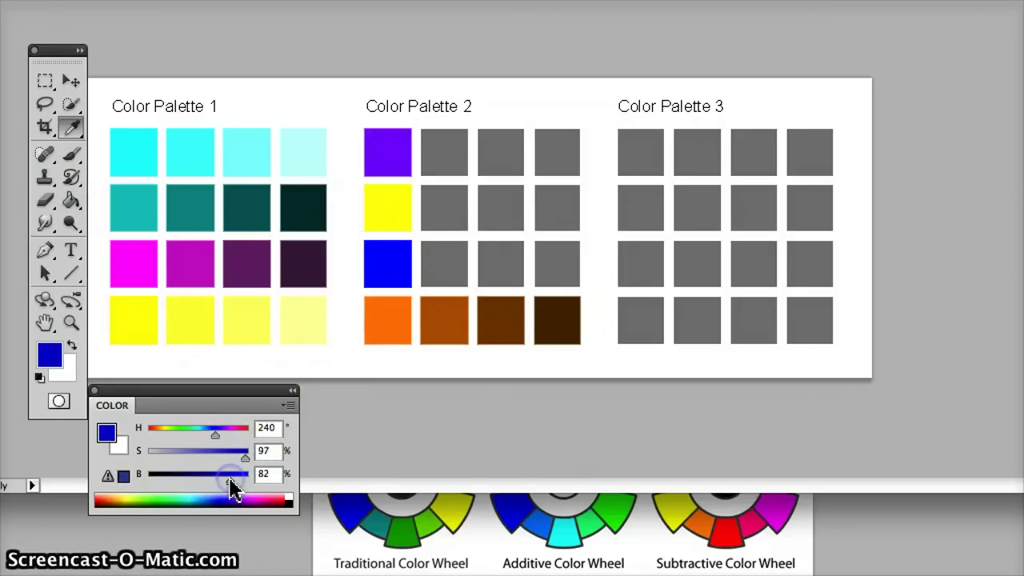
click(70, 199)
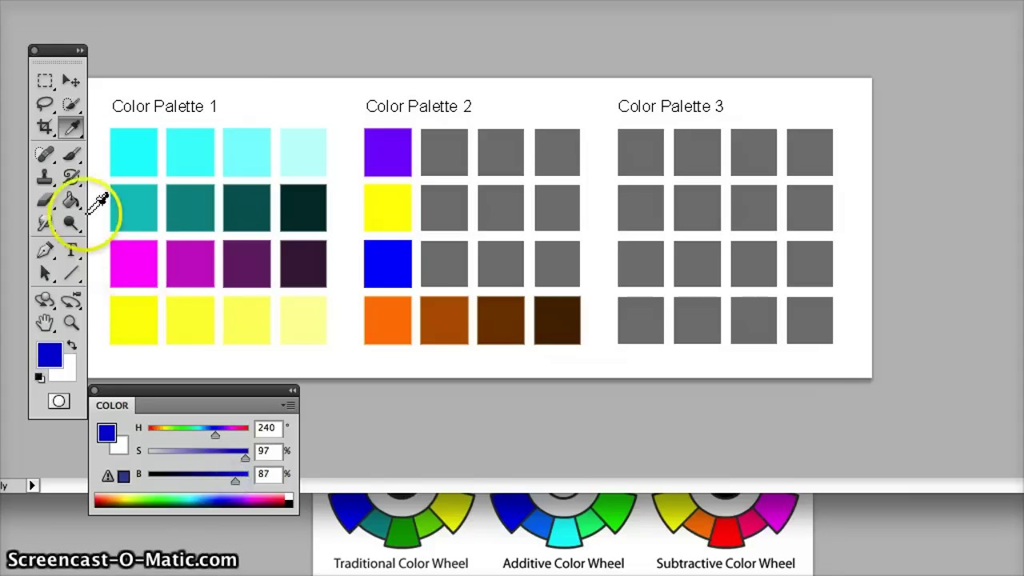
click(445, 253)
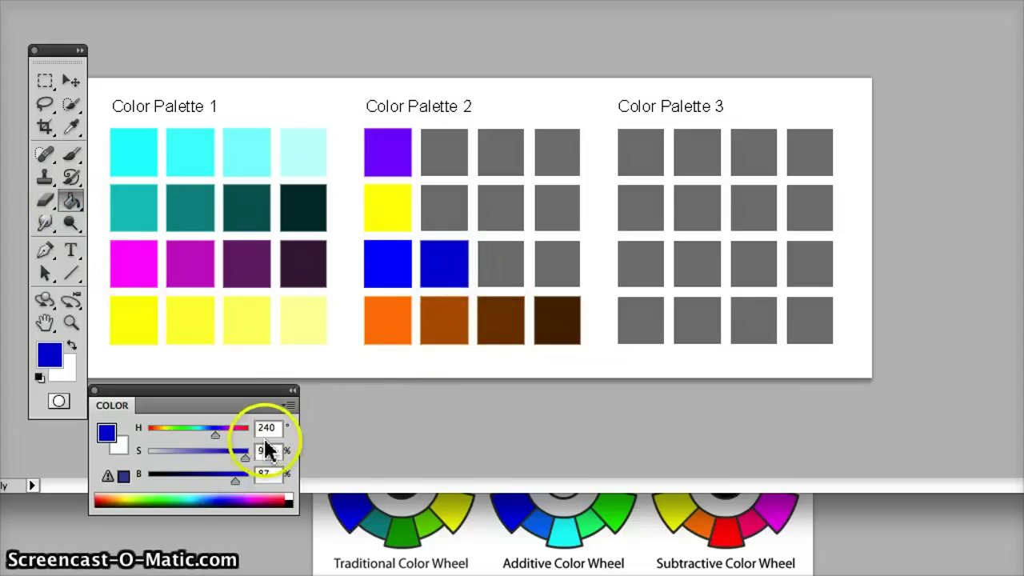
key(ctrl+z)
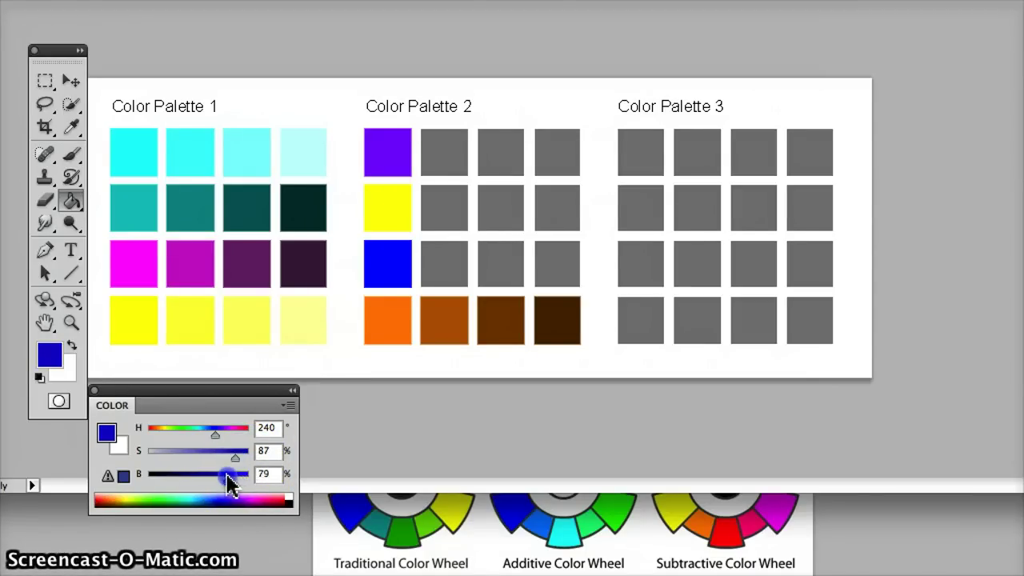
Fill row 3, columns 2-4 with blues of progressively lower saturation and brightness
drag(228, 482, 225, 480)
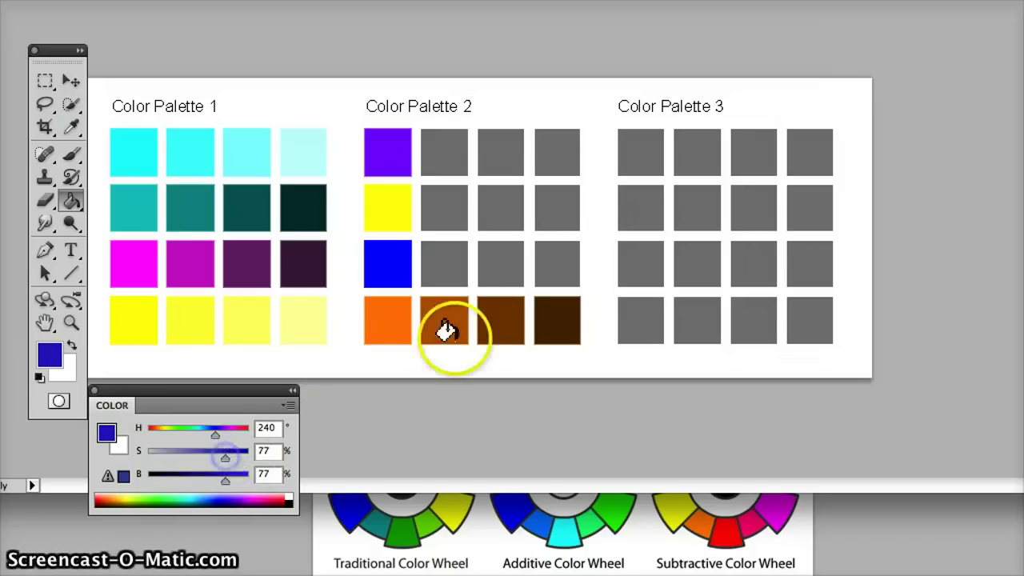
click(445, 268)
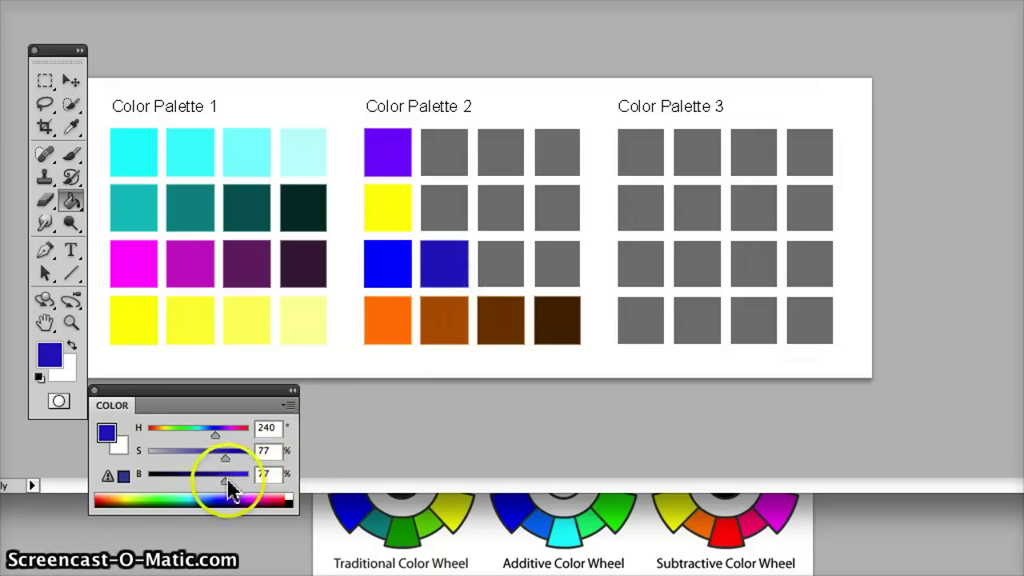
drag(224, 466, 213, 459)
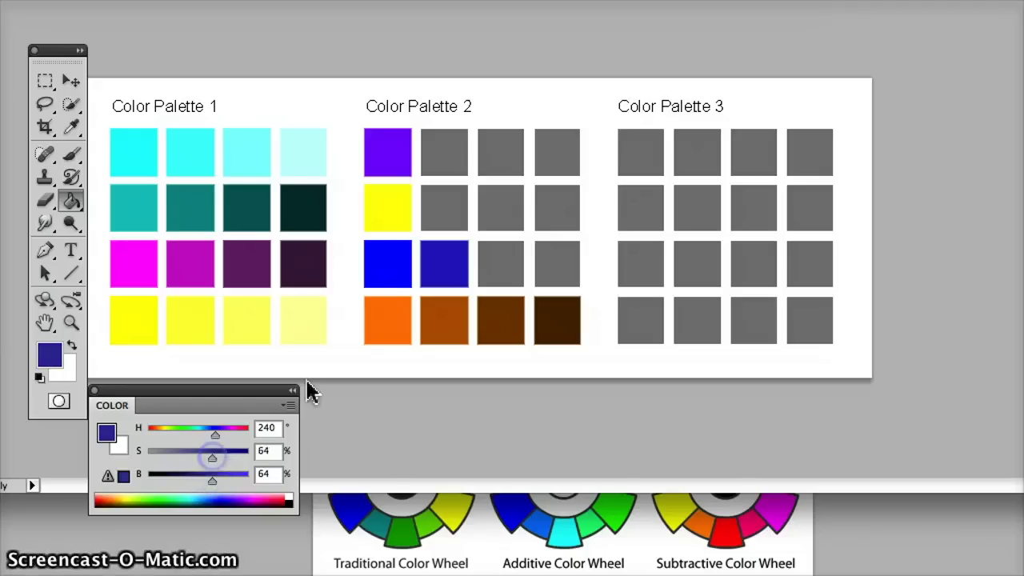
click(496, 266)
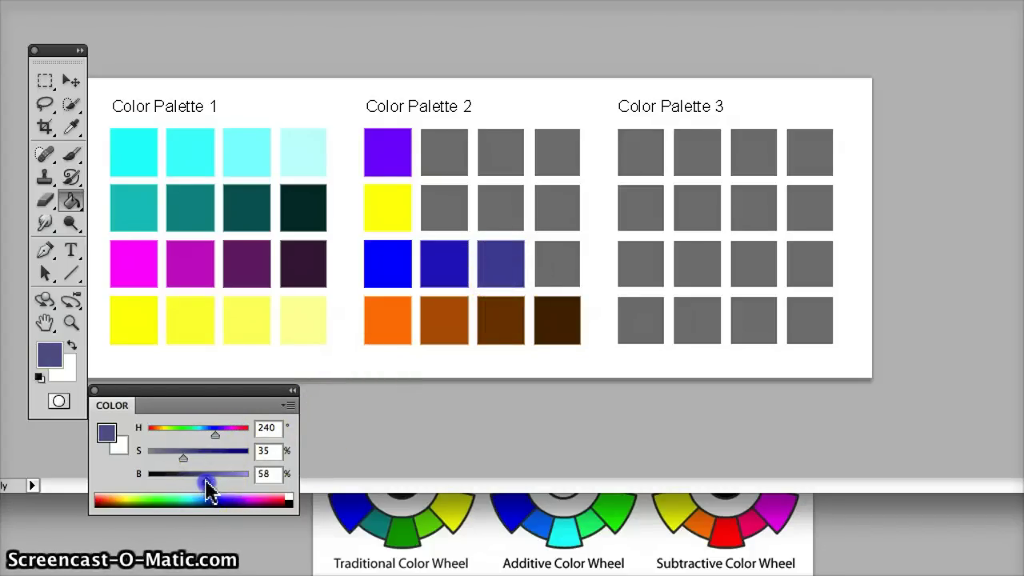
drag(205, 480, 196, 483)
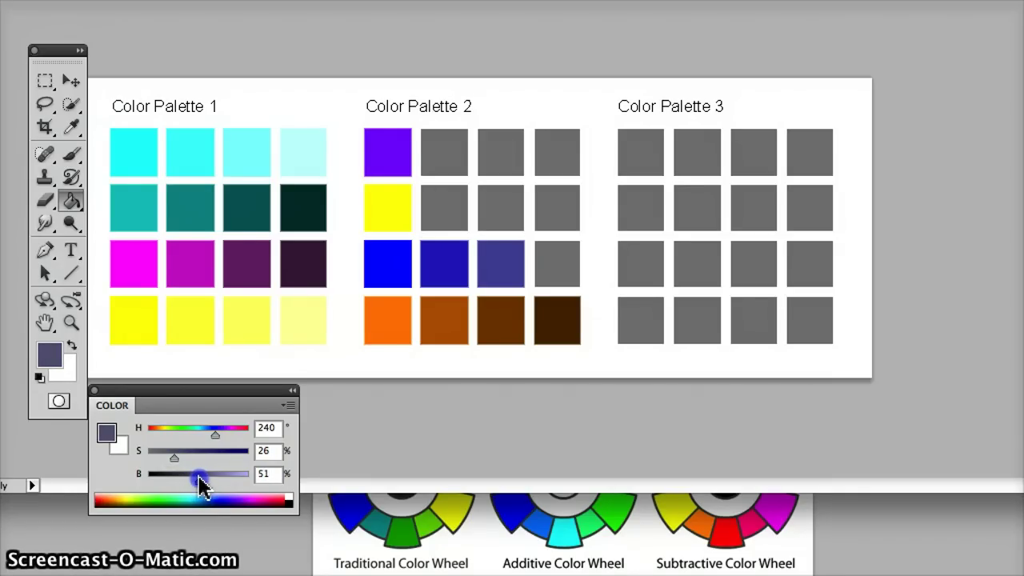
click(543, 264)
drag(176, 464, 173, 462)
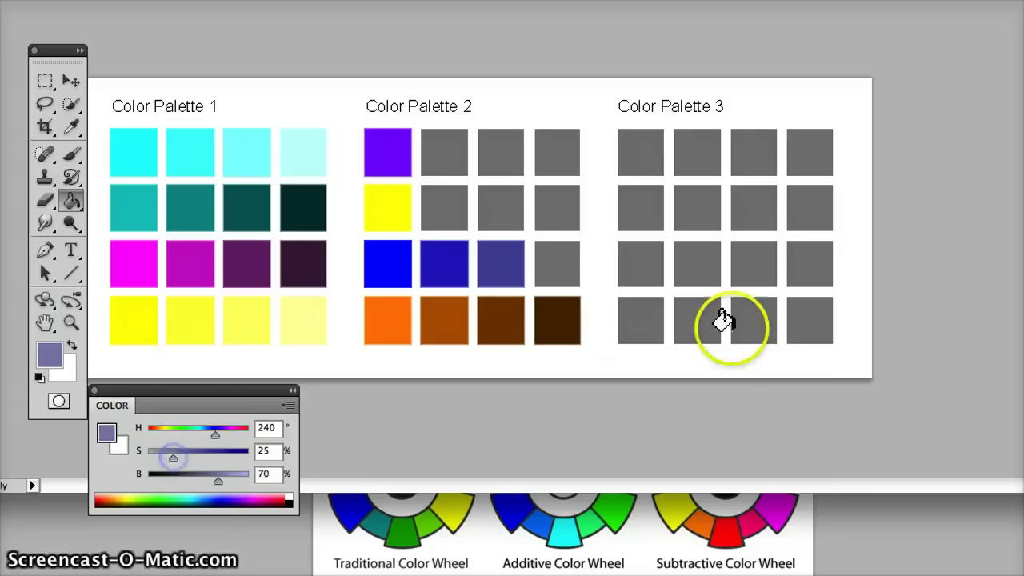
click(560, 263)
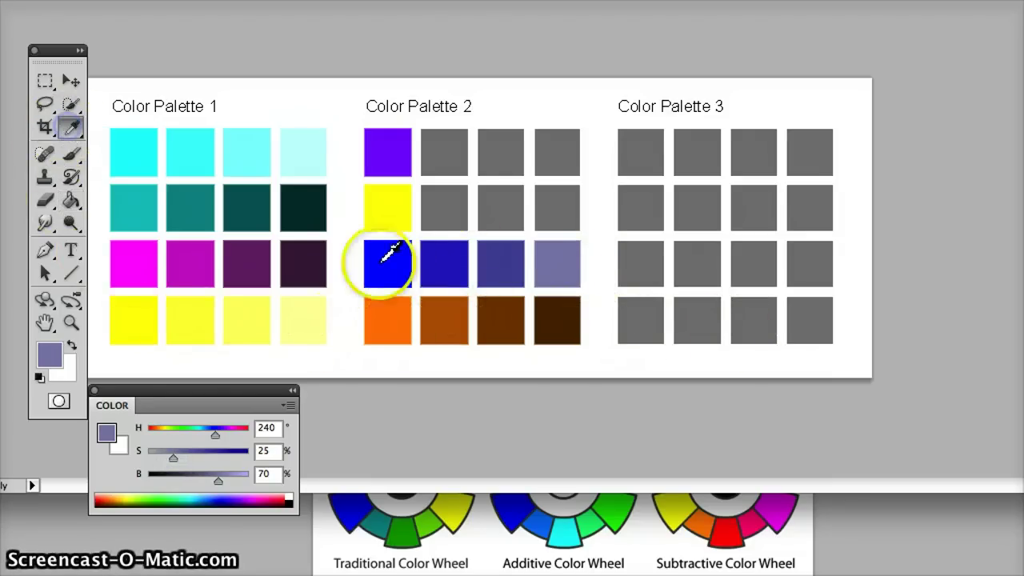
Resample a row-3 blue and refill the third square with a lighter blue-grey
click(494, 269)
click(213, 441)
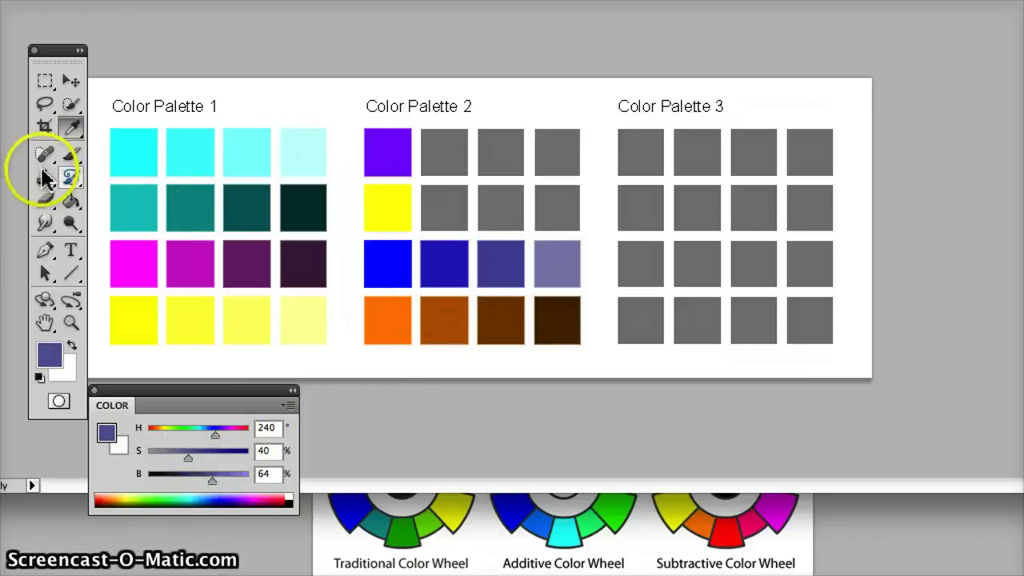
click(68, 199)
click(483, 264)
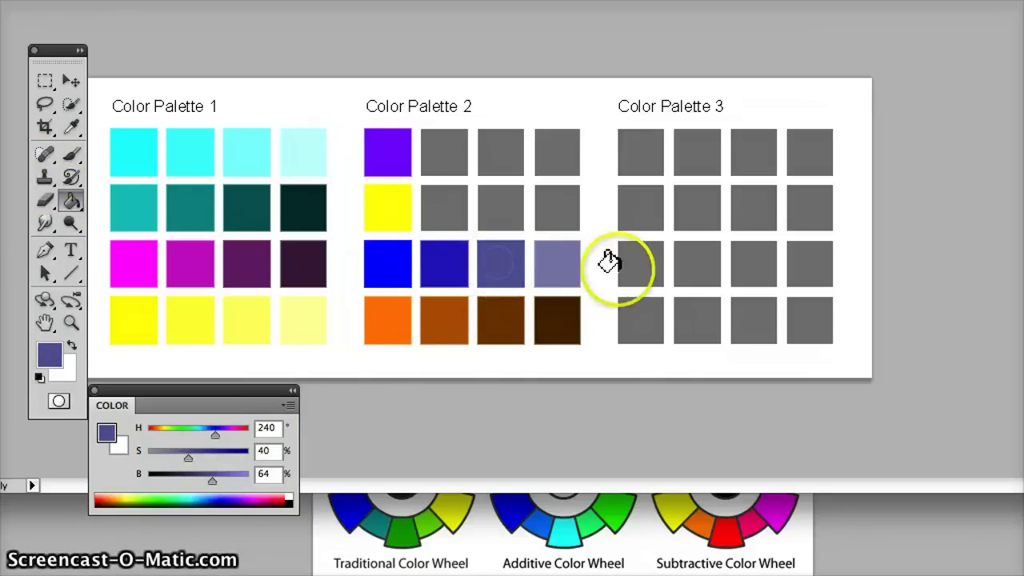
click(70, 127)
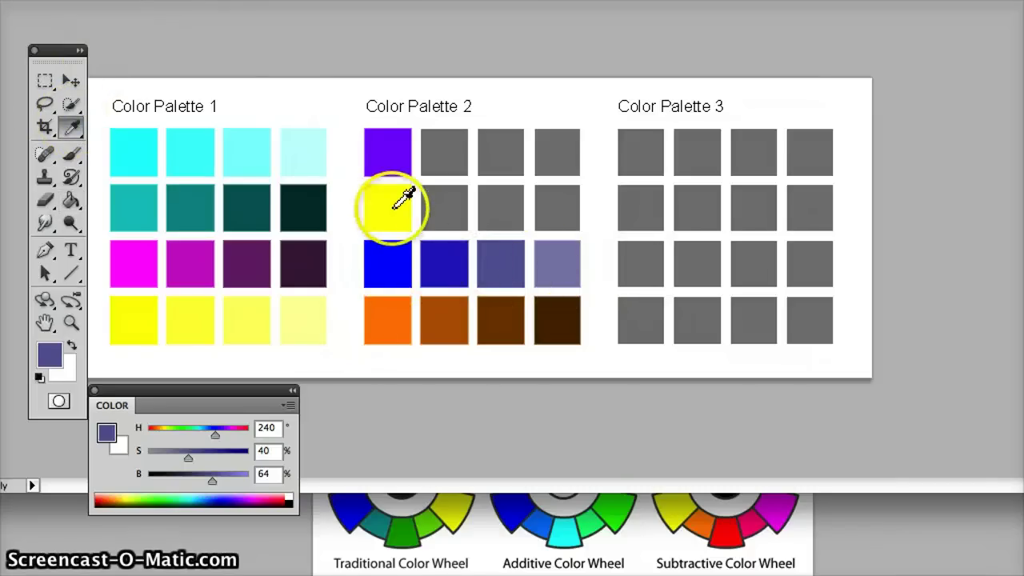
Sample Palette 2's yellow and adjust saturation and brightness back to a clean yellow
click(388, 204)
drag(237, 462, 184, 478)
click(52, 356)
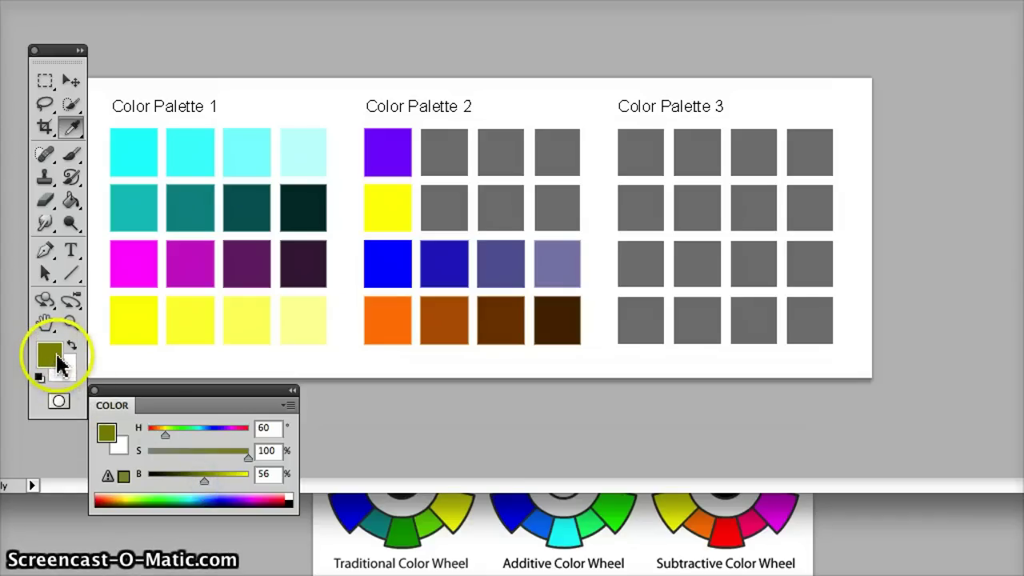
click(224, 472)
drag(214, 470, 243, 477)
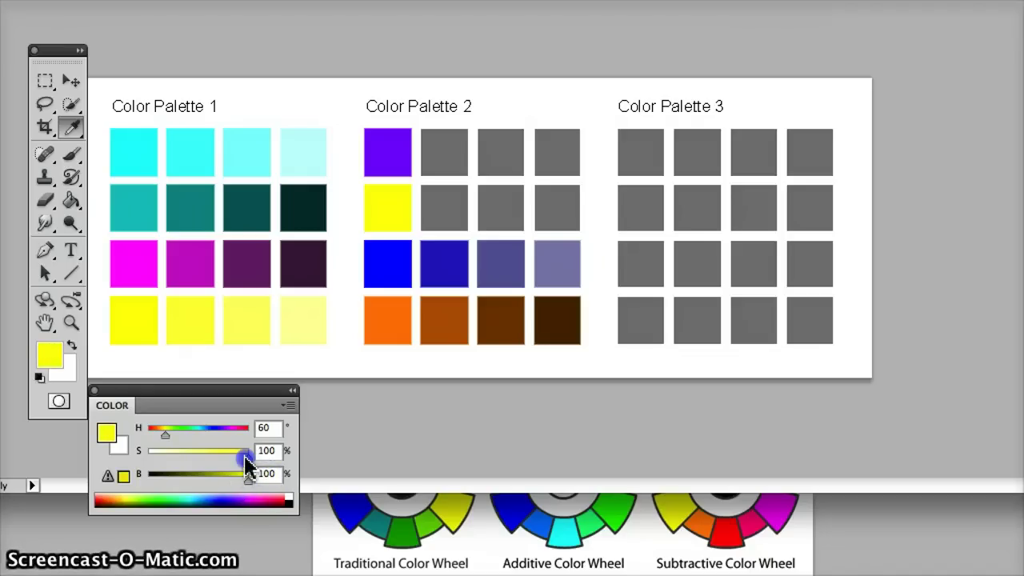
Fill Palette 2 row 2, columns 2-4 with progressively paler yellows
click(190, 322)
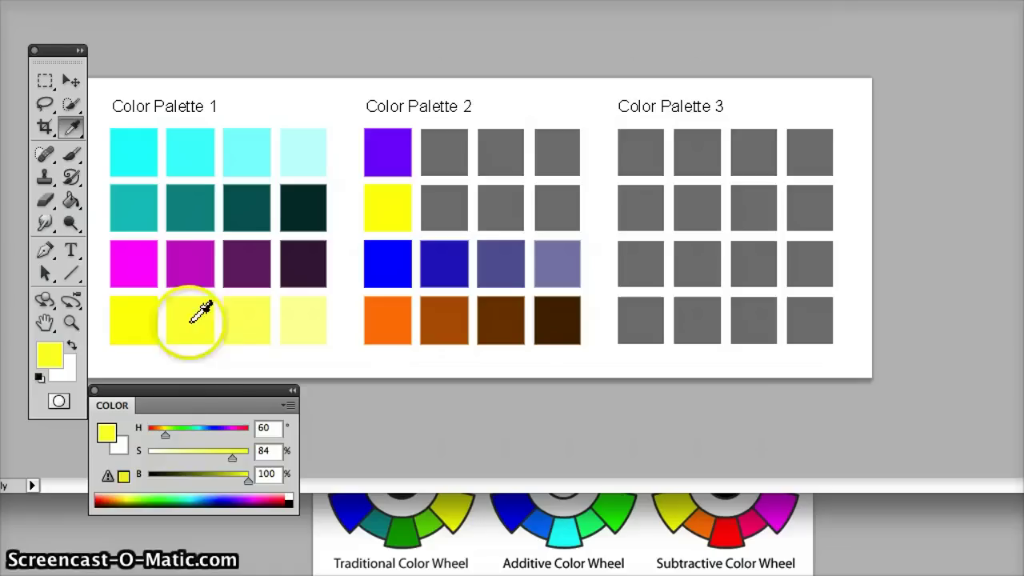
click(70, 199)
click(430, 205)
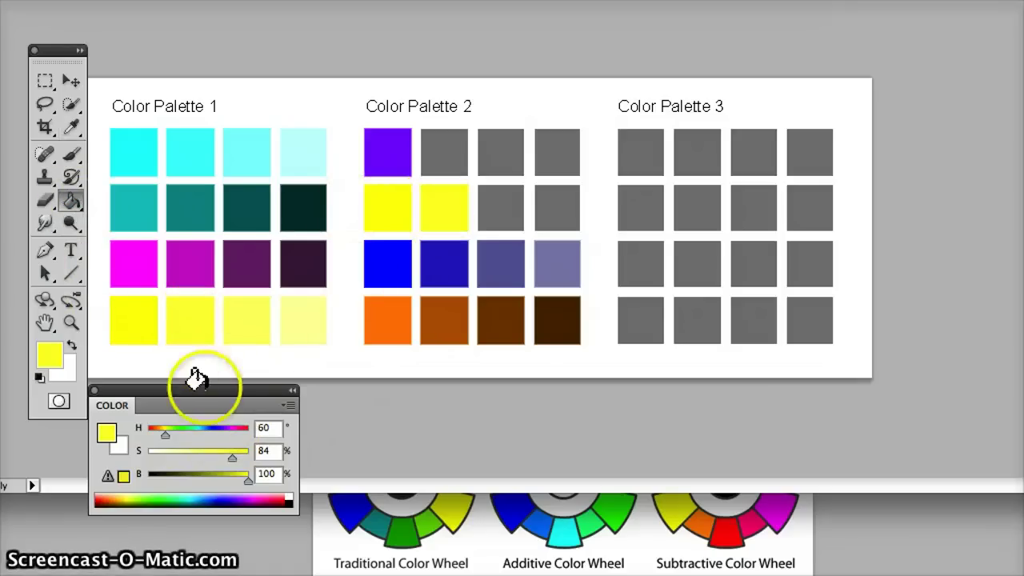
drag(212, 460, 180, 458)
click(489, 203)
click(537, 204)
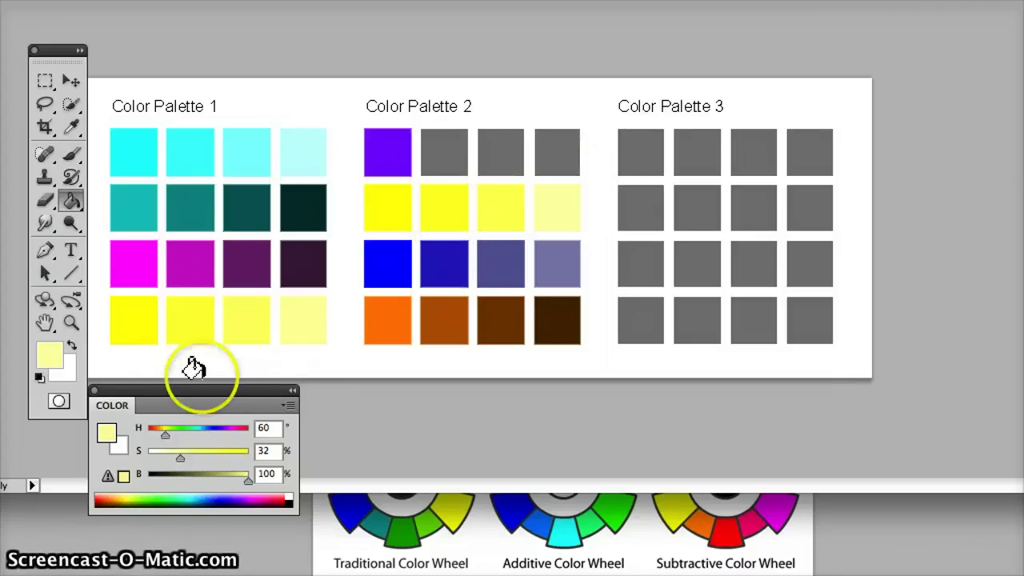
Sample Palette 2's purple and fill the remaining top-row squares with progressively darker purples
click(71, 129)
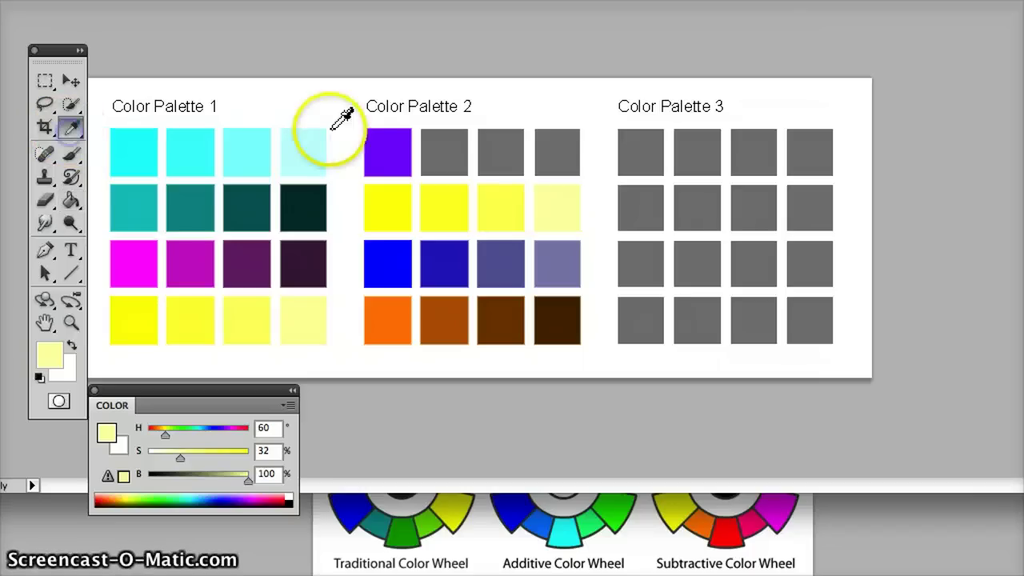
click(378, 148)
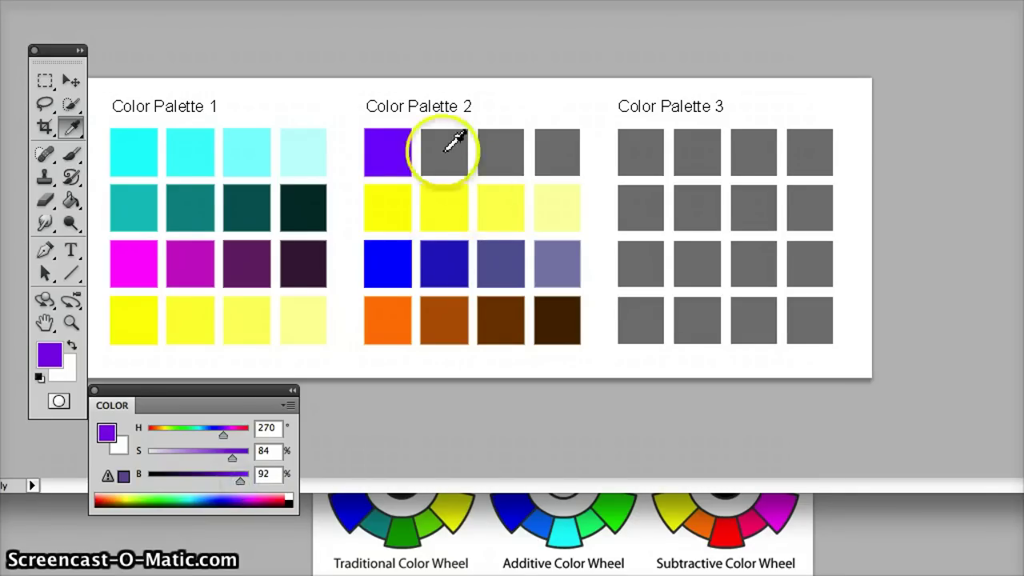
click(70, 200)
click(431, 142)
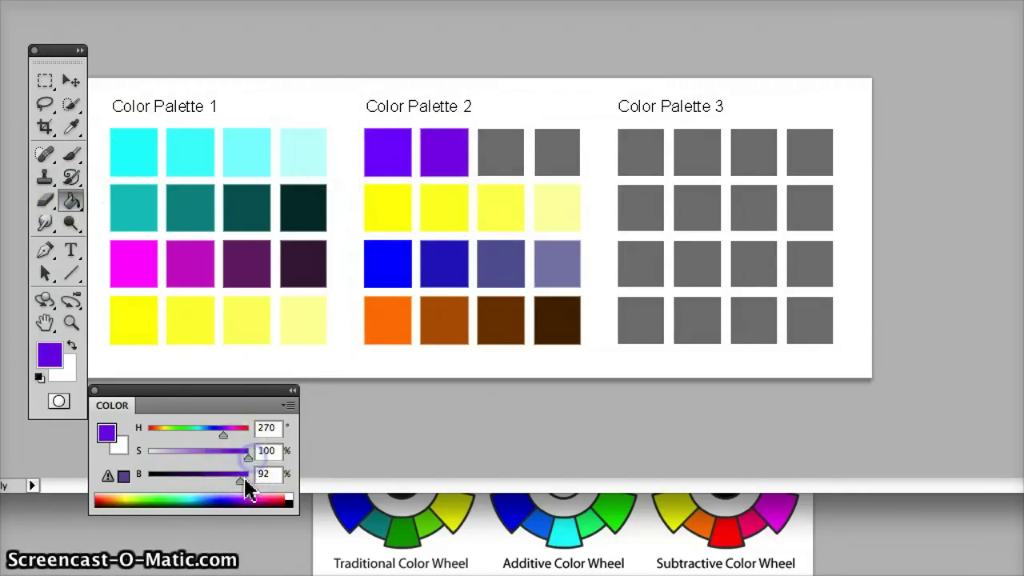
drag(216, 480, 214, 479)
click(483, 133)
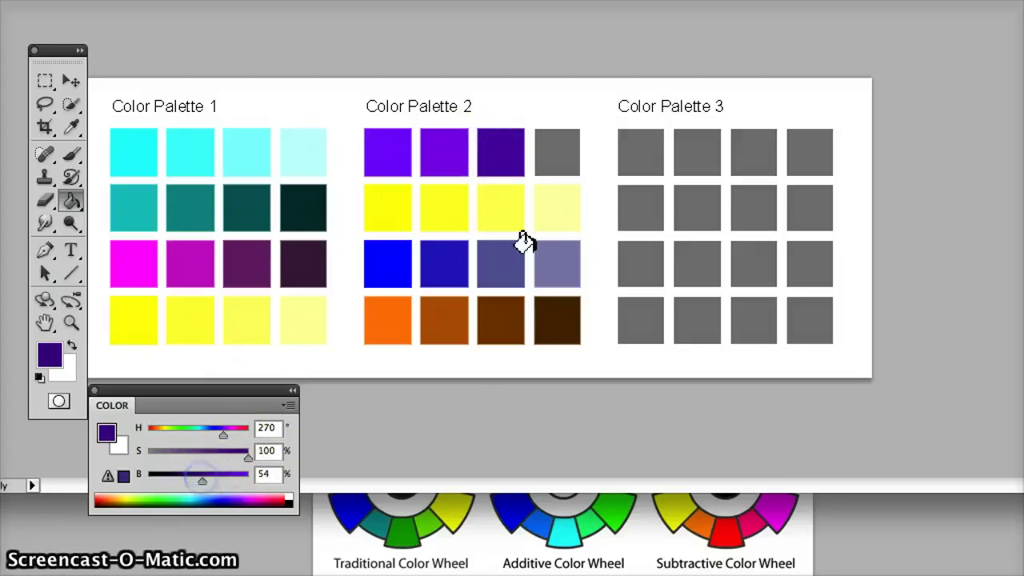
click(552, 144)
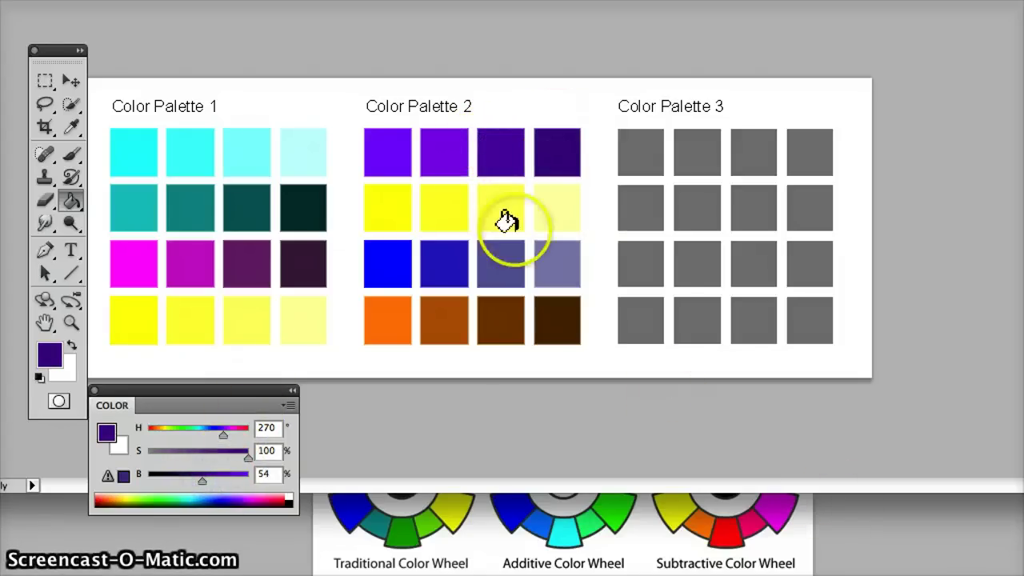
click(70, 127)
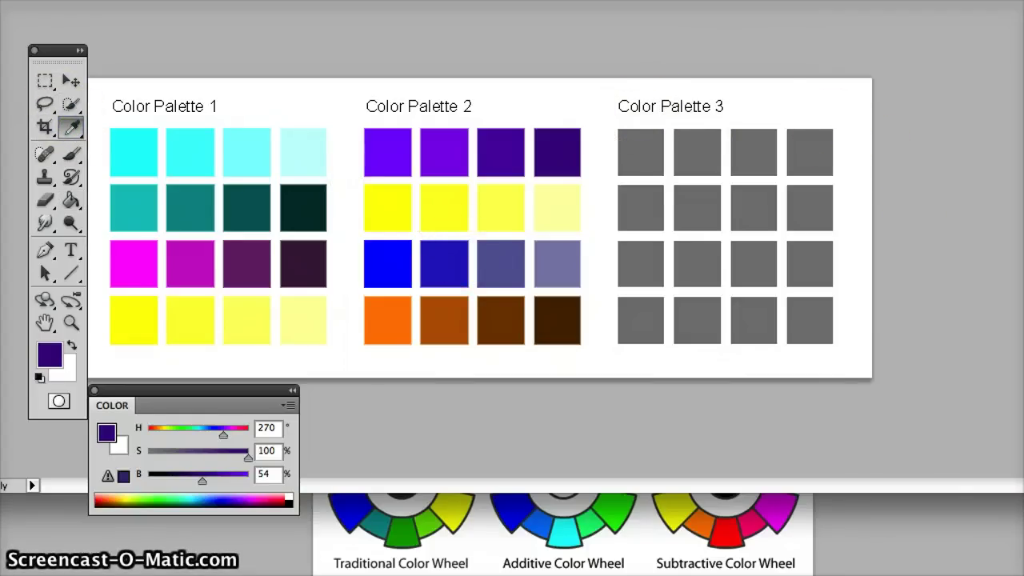
Sample magenta and pink from the Additive Color Wheel and fill Palette 3's row 2, column 1 pink
click(70, 200)
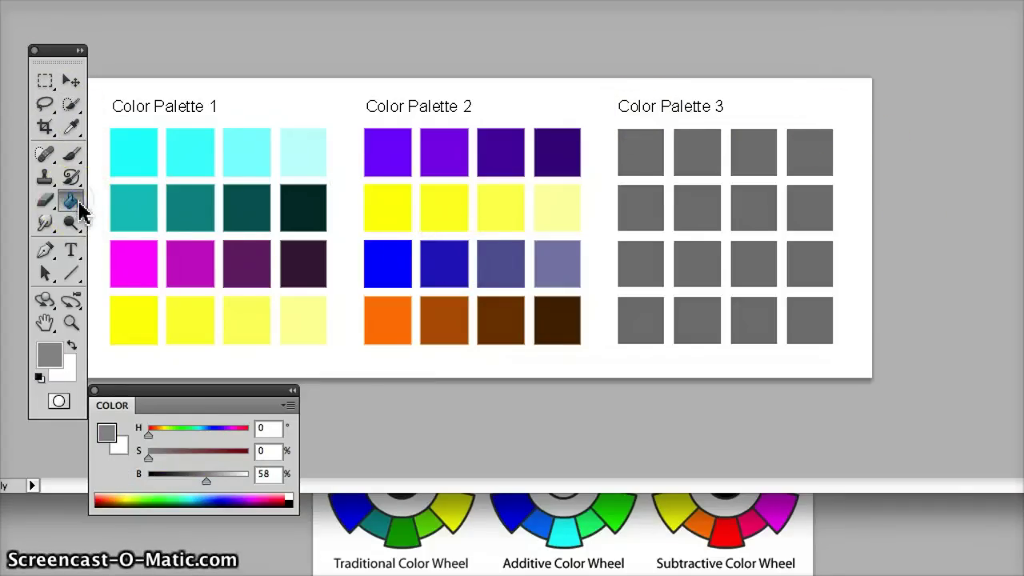
click(826, 522)
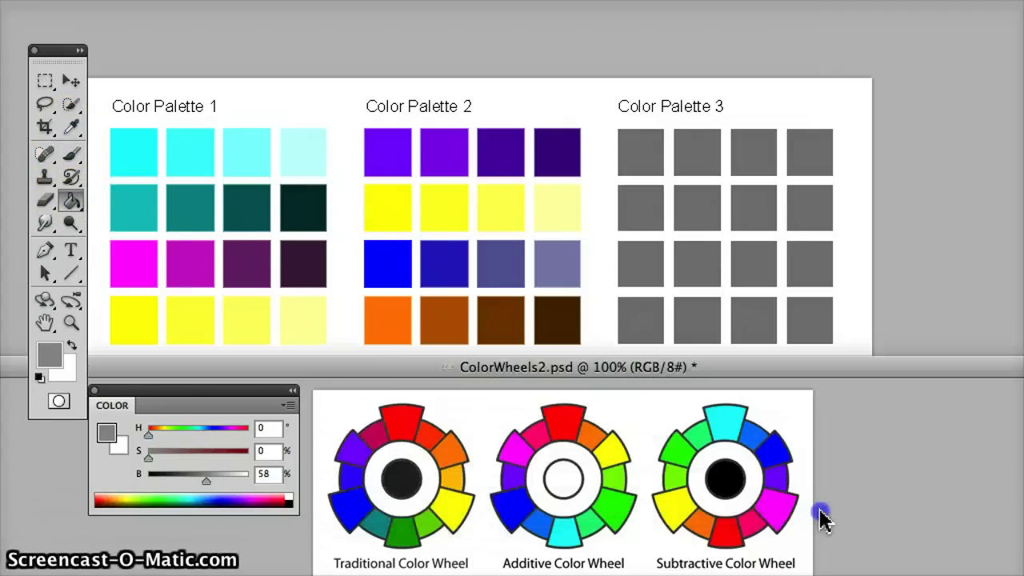
click(71, 126)
click(522, 450)
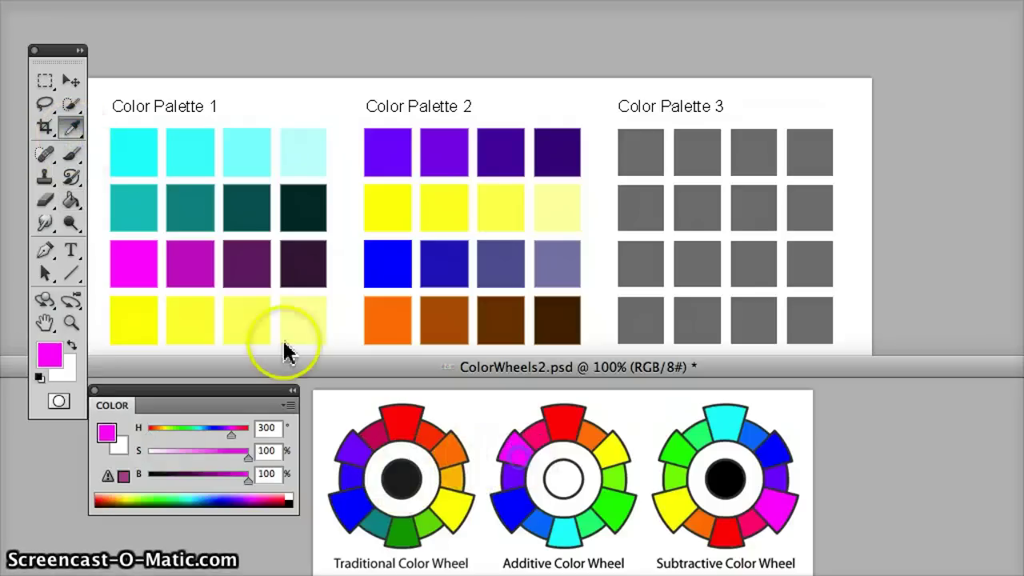
click(72, 202)
click(624, 141)
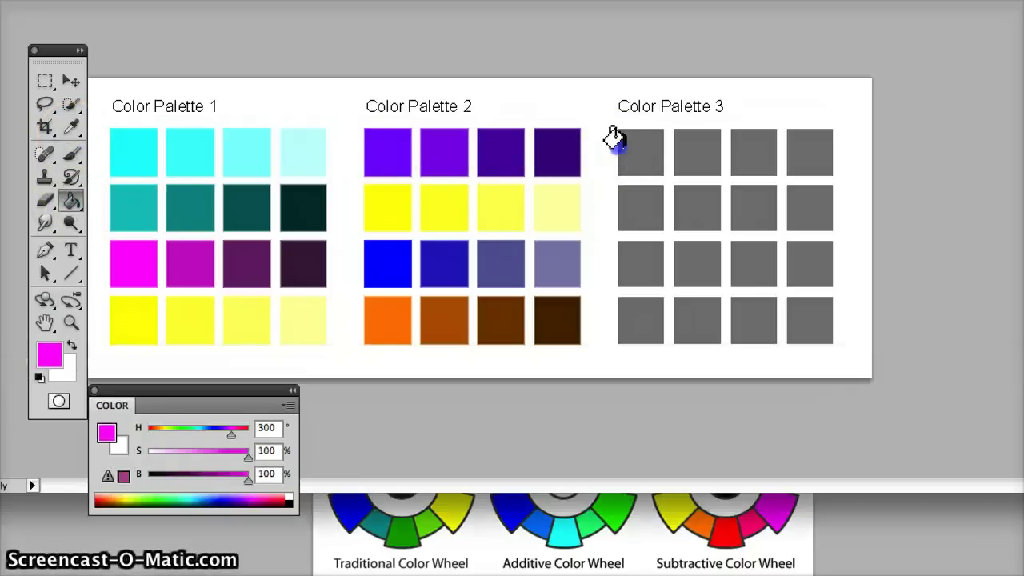
click(72, 128)
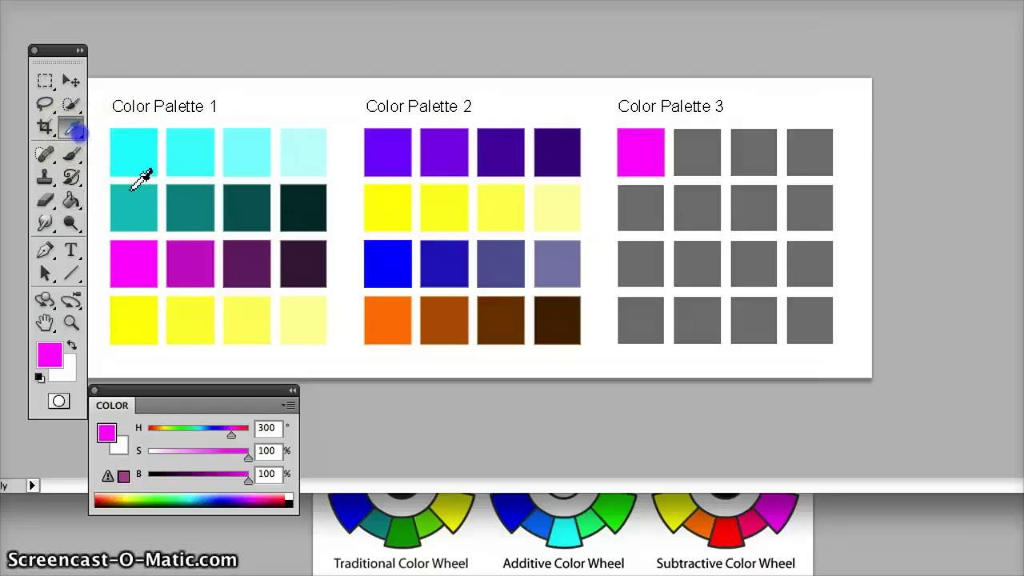
click(589, 423)
click(525, 434)
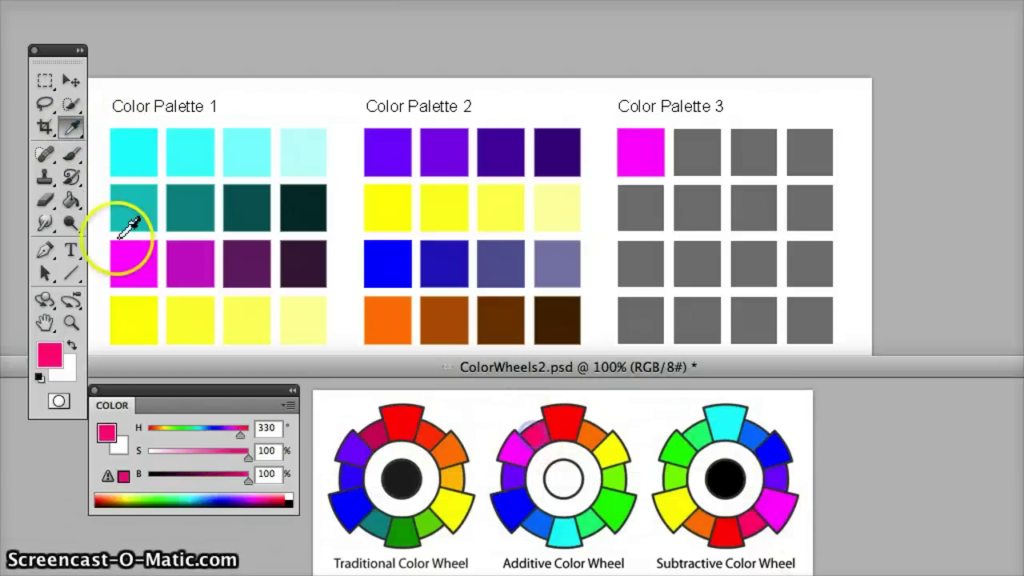
click(76, 207)
click(590, 211)
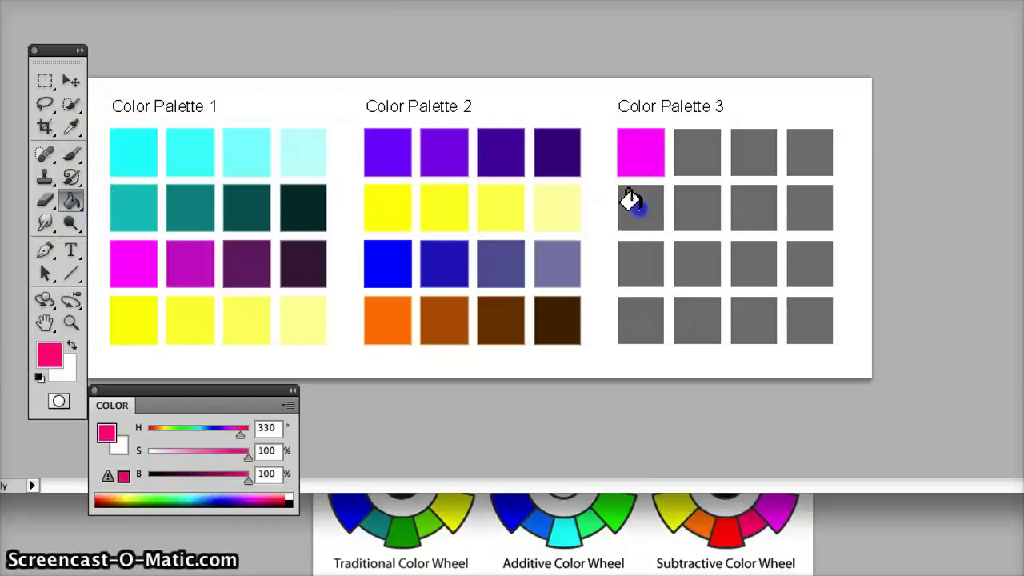
click(640, 208)
Sample red from the Additive Color Wheel and fill Palette 3's first row-3 square
click(72, 128)
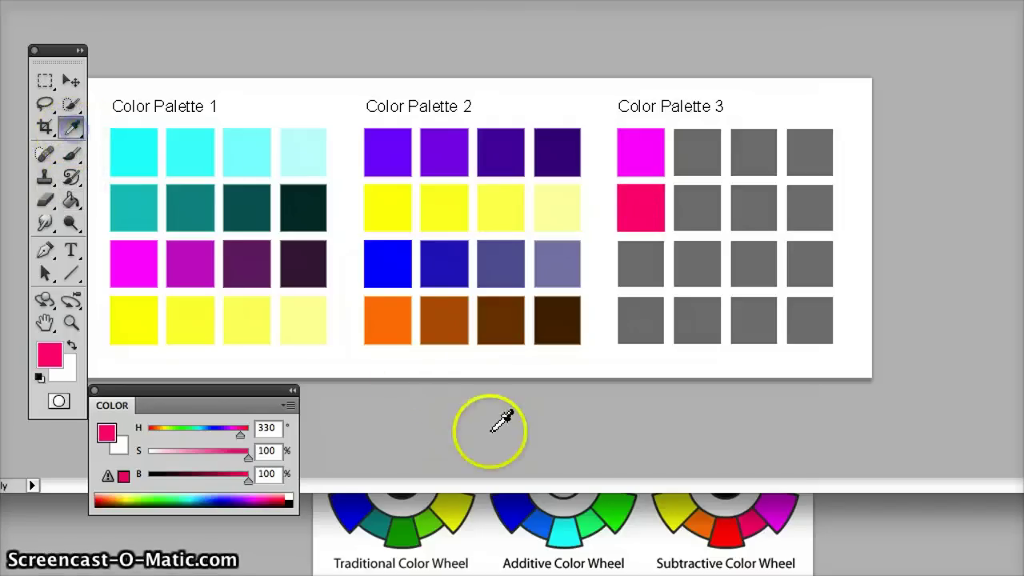
click(602, 510)
click(687, 472)
click(45, 272)
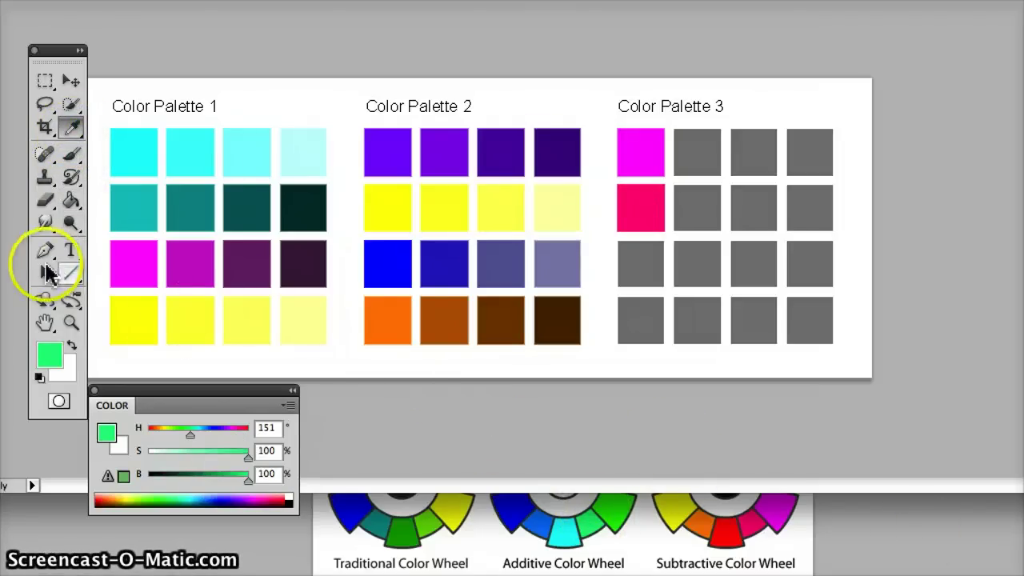
click(652, 552)
click(72, 128)
click(570, 438)
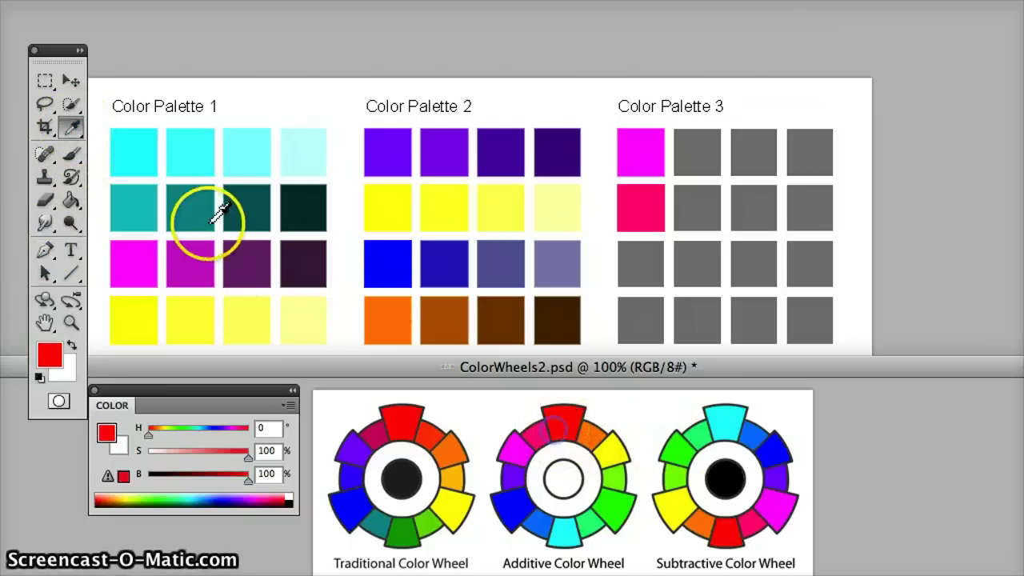
click(70, 200)
click(640, 266)
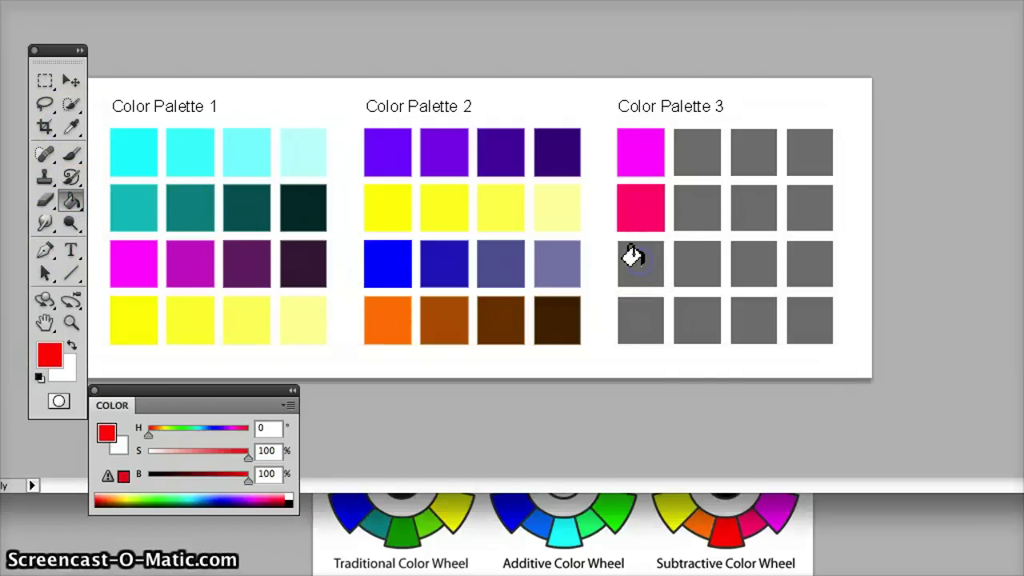
click(636, 261)
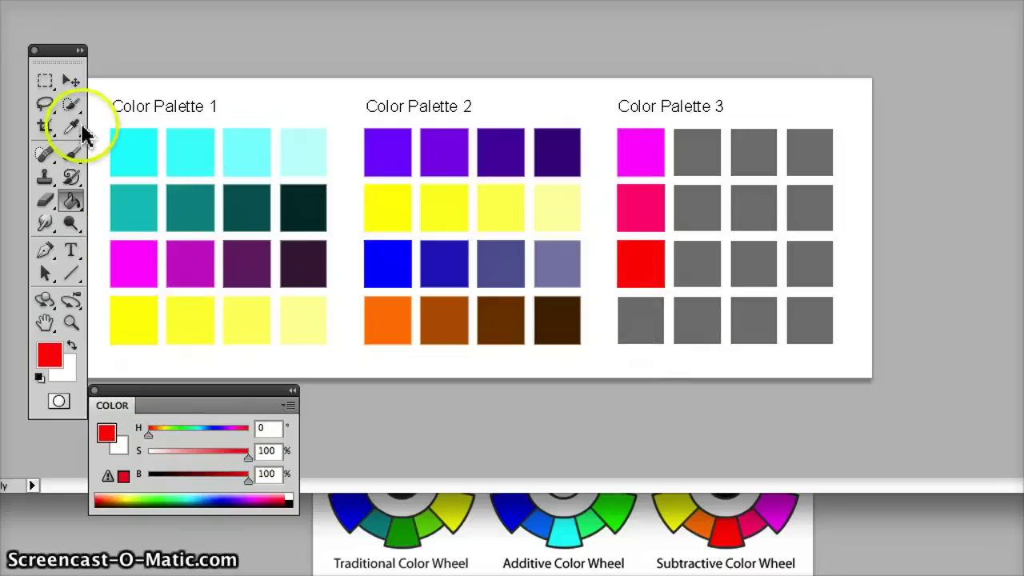
Fill row 3, columns 2-4 with dark and muted reds, then undo the last two fills
click(229, 456)
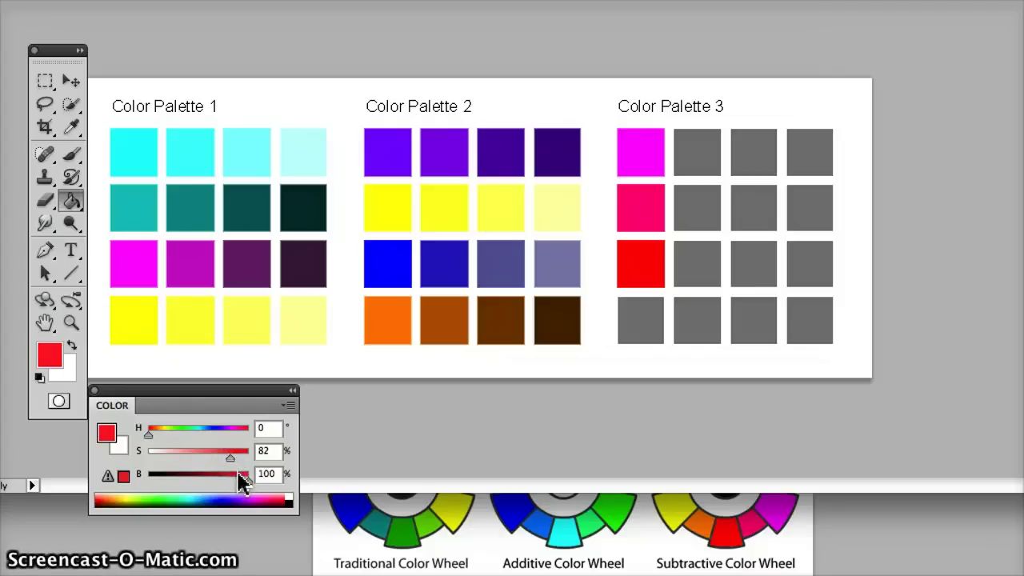
click(684, 254)
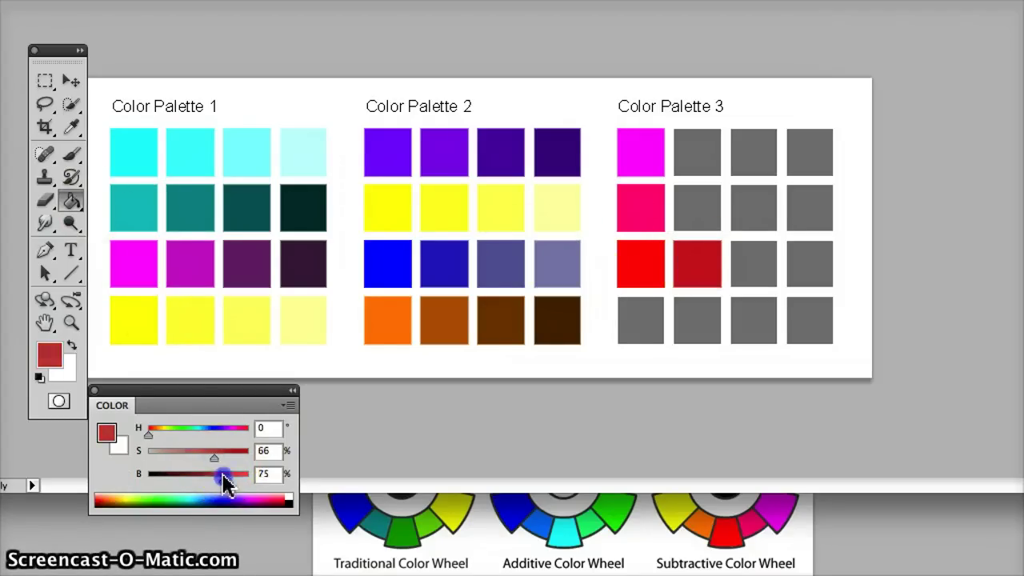
click(751, 263)
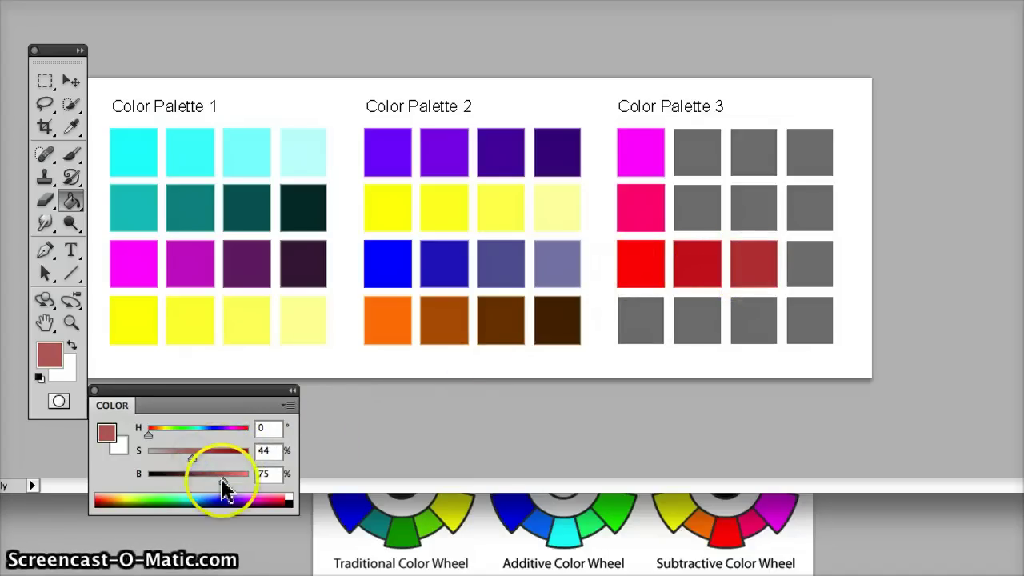
drag(222, 480, 216, 480)
click(792, 262)
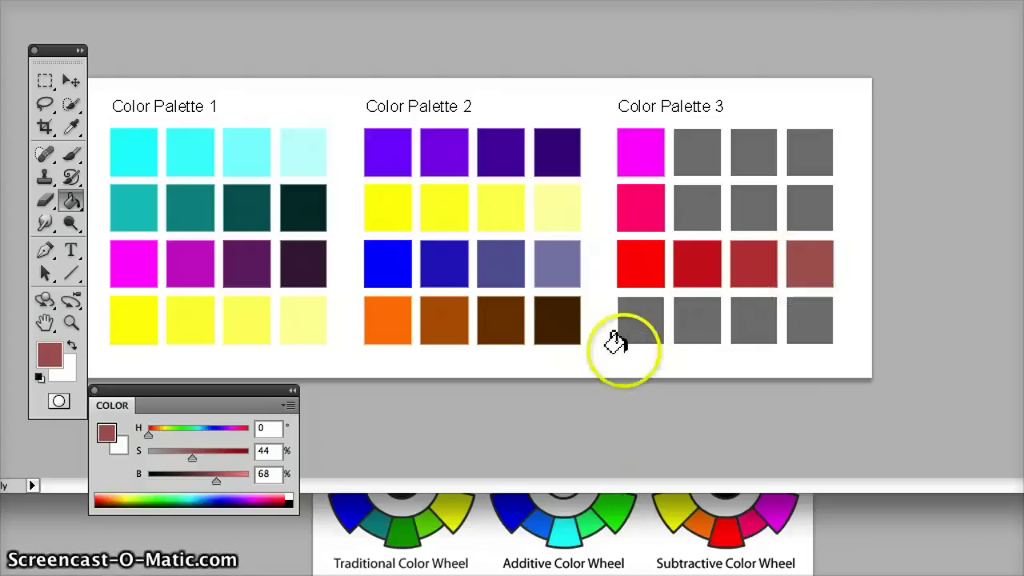
key(ctrl+z)
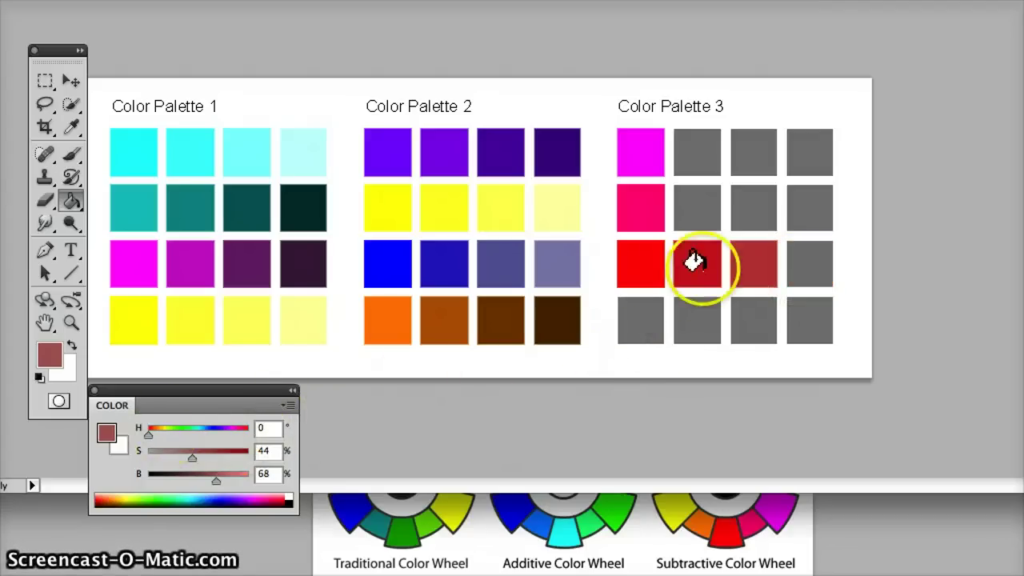
key(ctrl+alt+z)
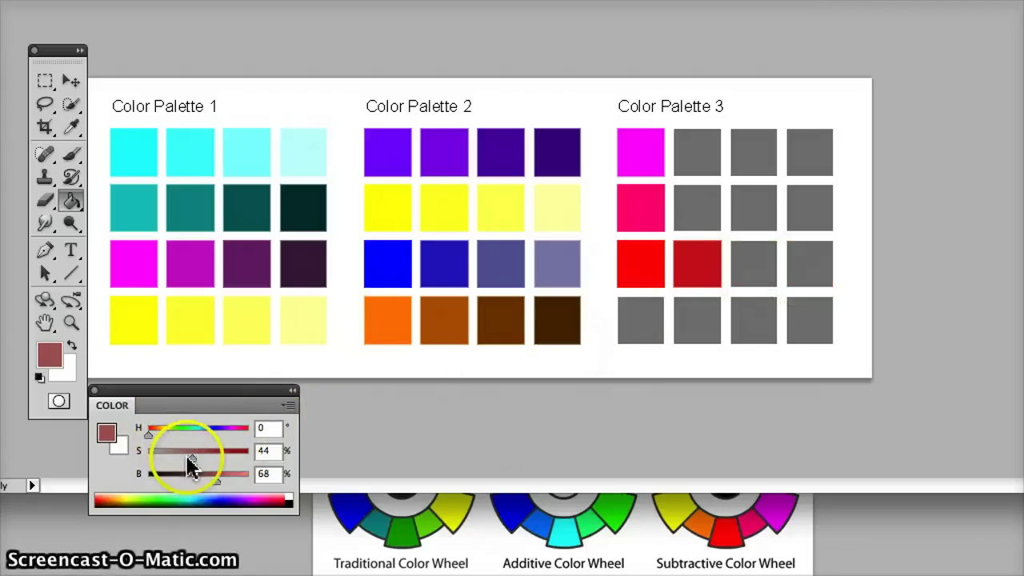
Refill row 3, columns 3 and 4 with duller, greyer reds after retuning saturation and brightness
drag(190, 461, 204, 462)
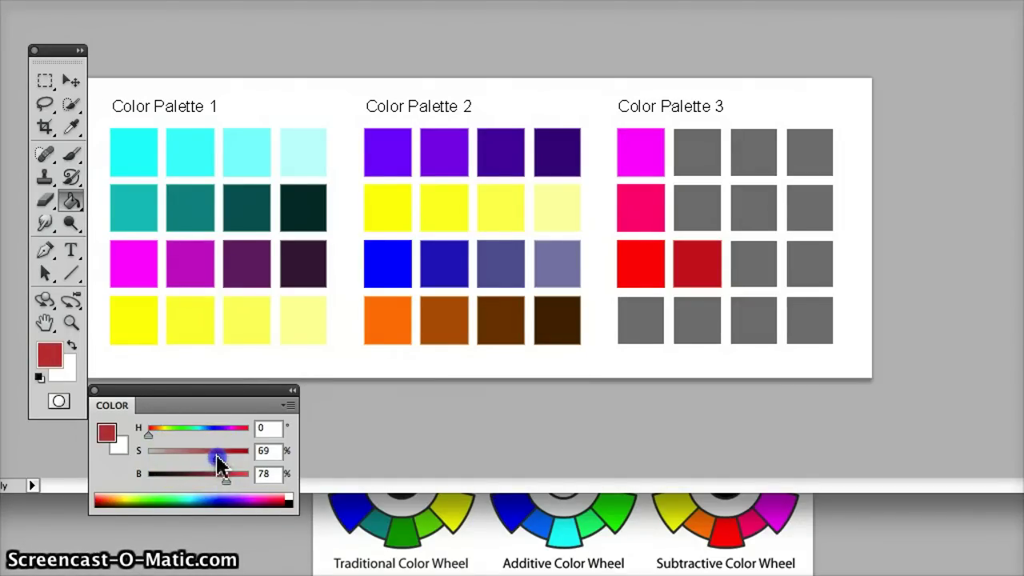
click(741, 260)
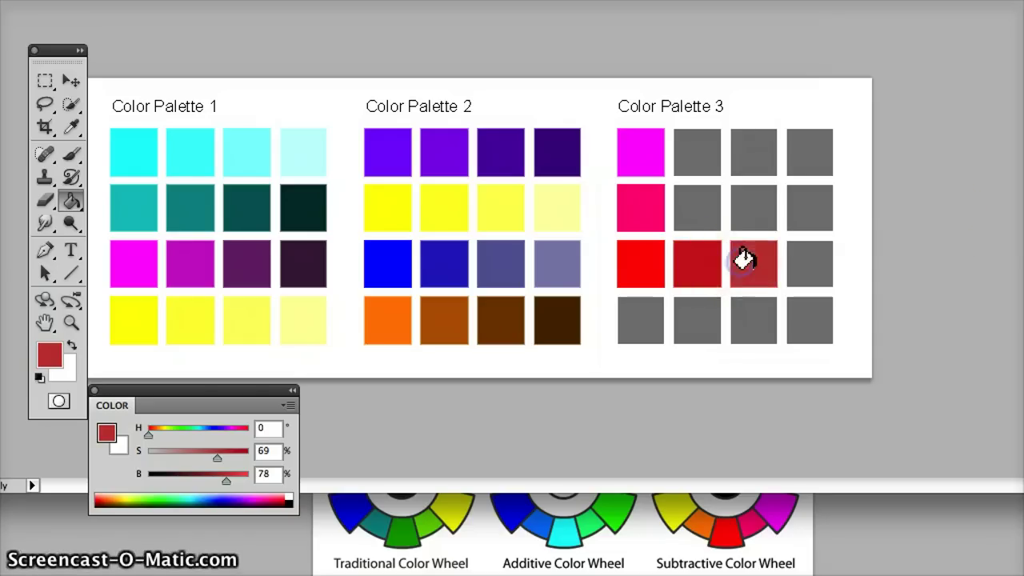
click(256, 382)
key(ctrl+alt+z)
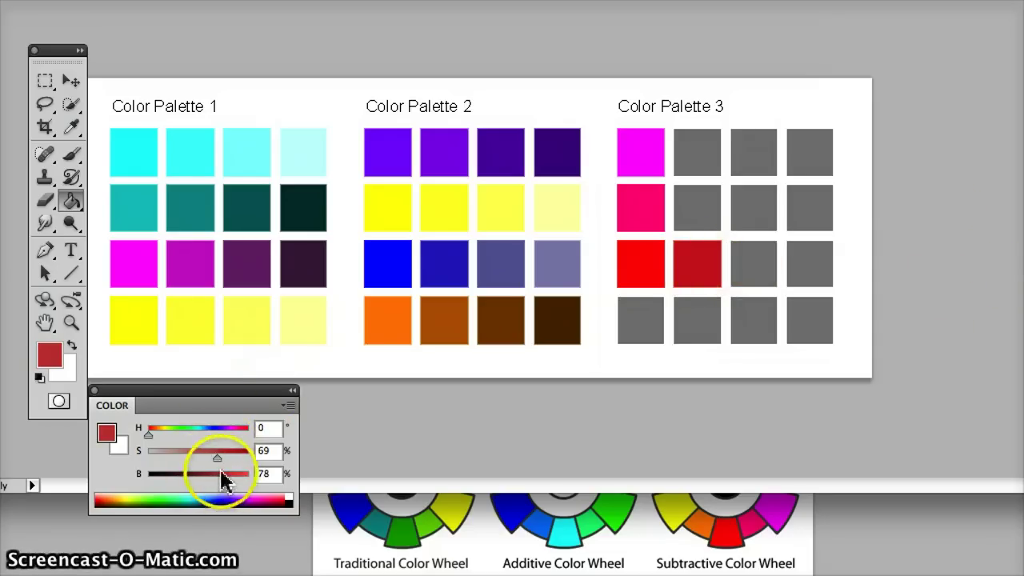
drag(202, 459, 192, 459)
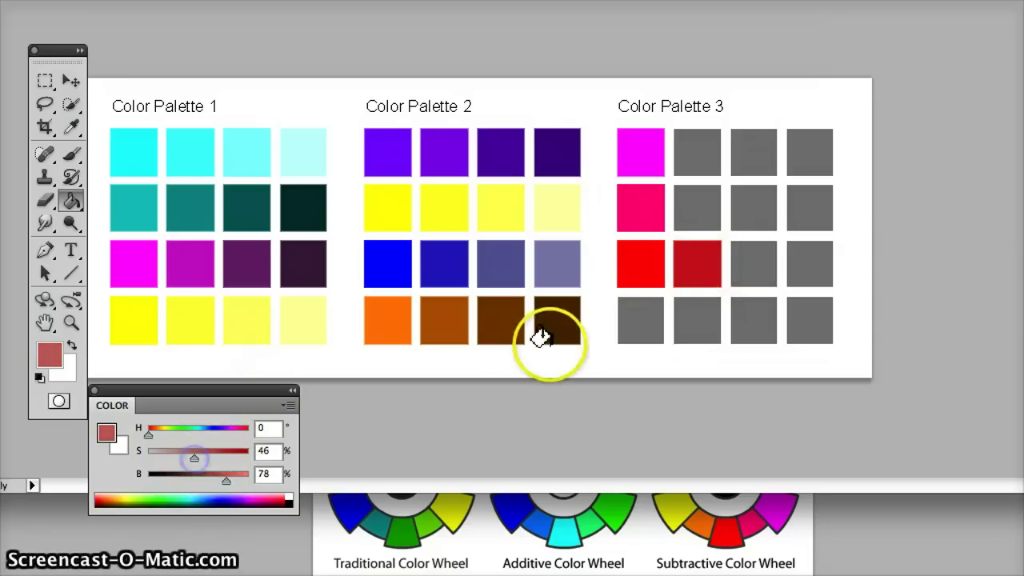
click(752, 261)
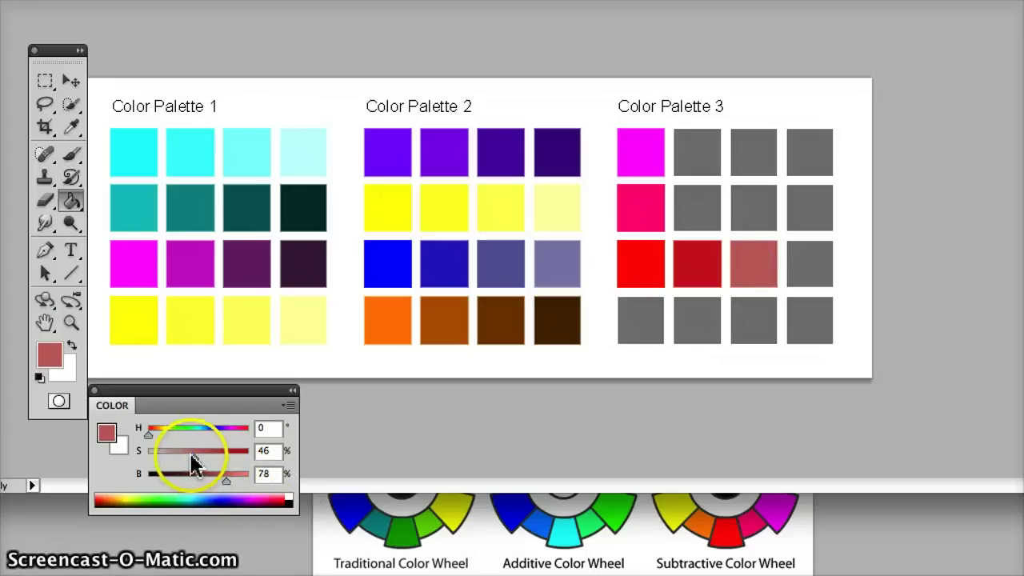
drag(224, 480, 216, 483)
drag(168, 462, 166, 461)
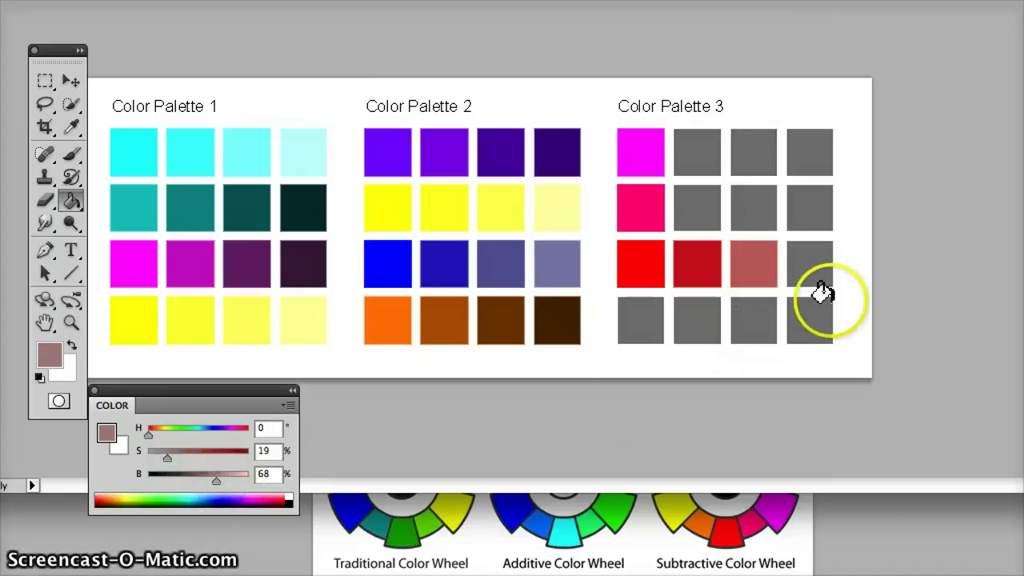
click(809, 265)
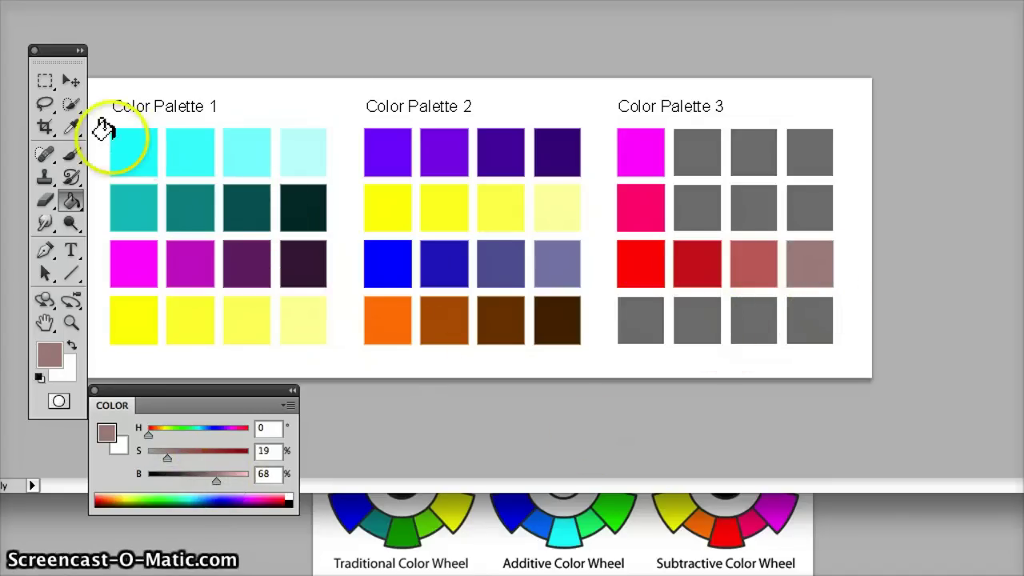
click(72, 128)
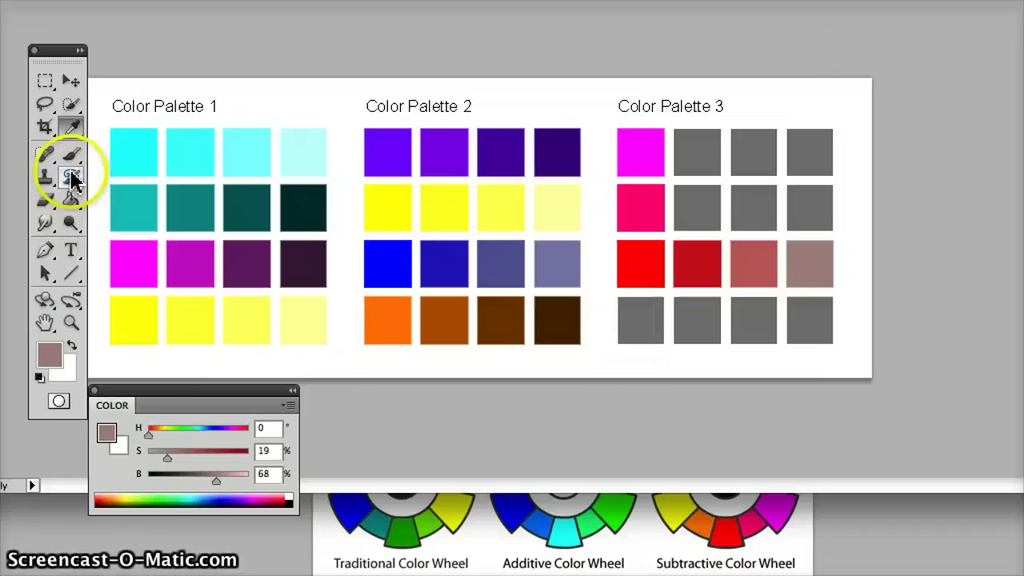
Set red to 100% saturation and fill row 4 darkening from 77% through 58% to 28% brightness
drag(177, 464, 267, 452)
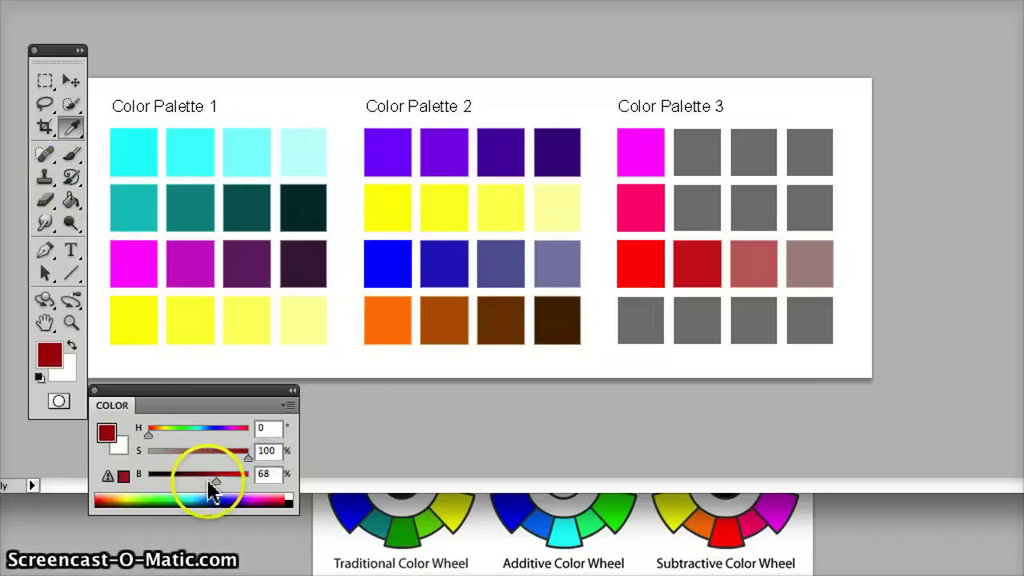
click(225, 479)
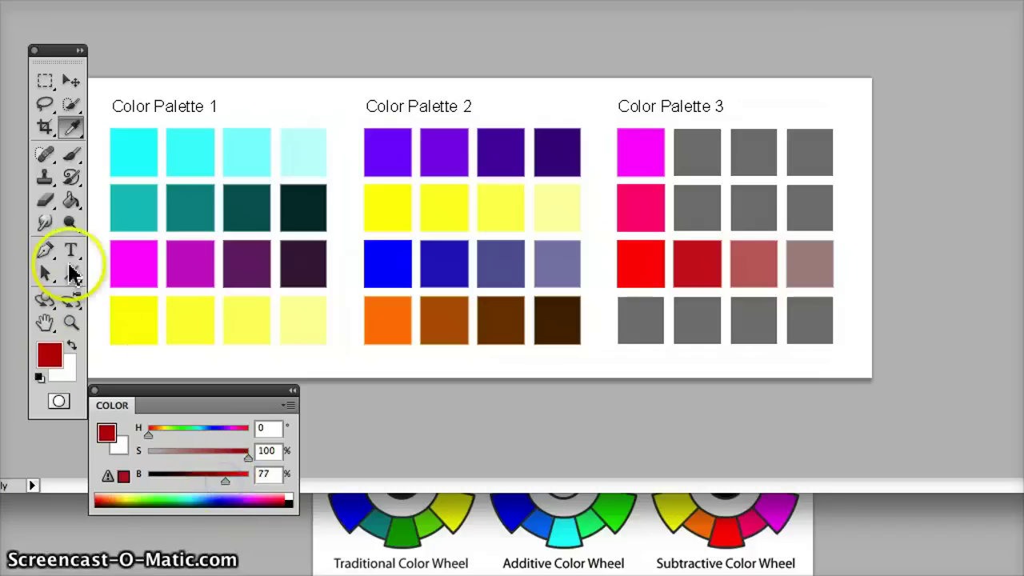
click(71, 201)
click(632, 320)
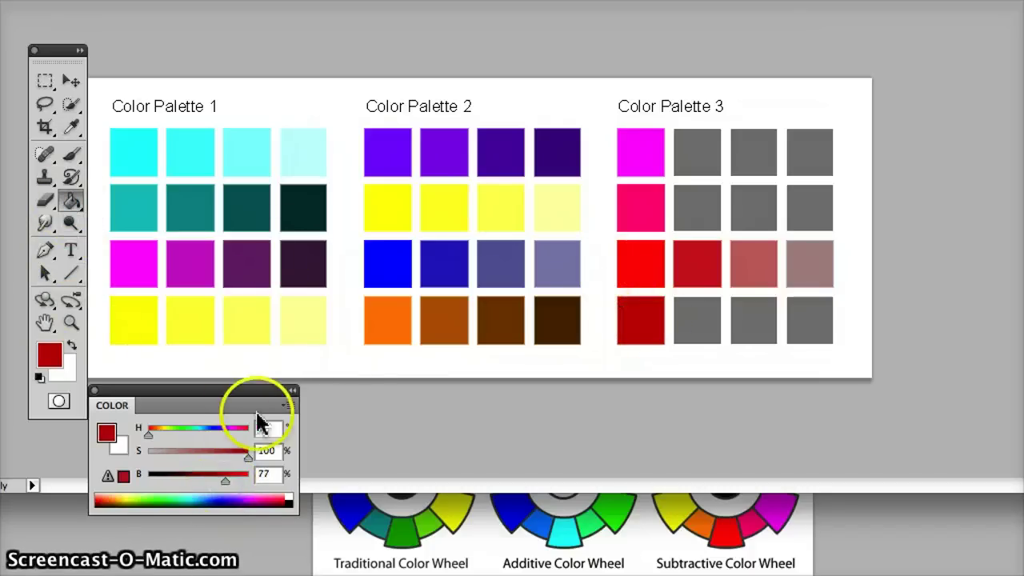
drag(221, 480, 206, 480)
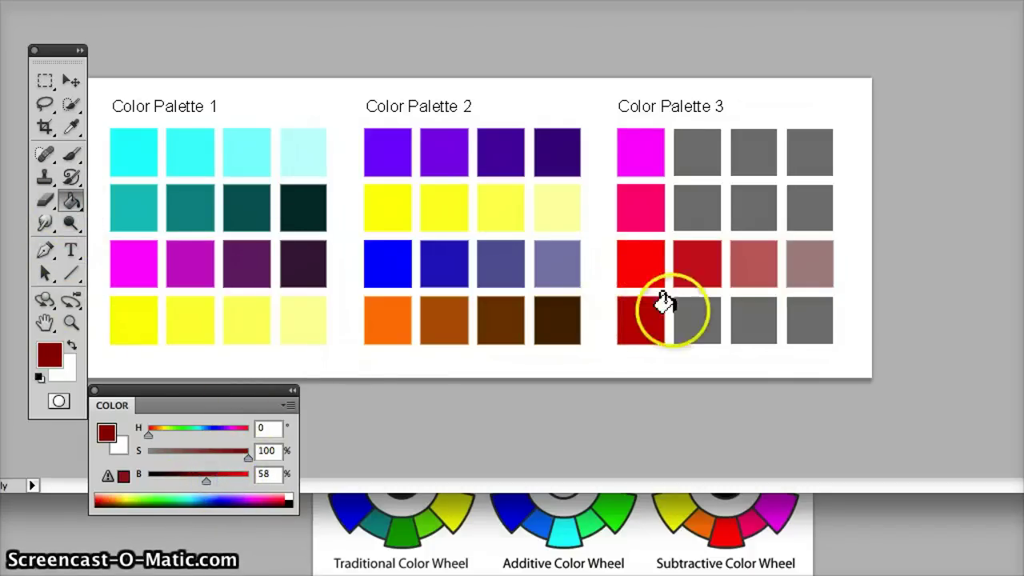
click(680, 316)
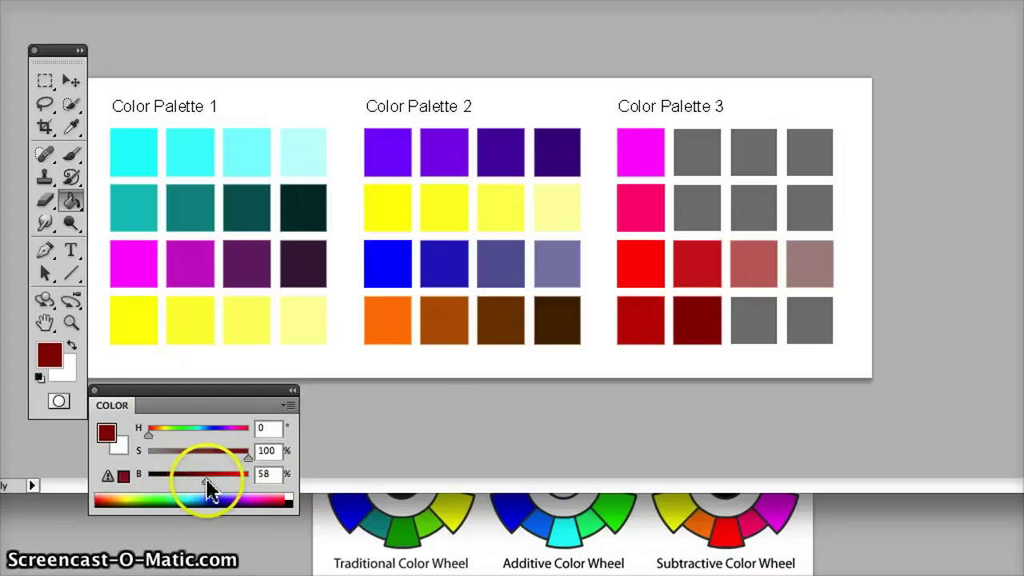
click(752, 320)
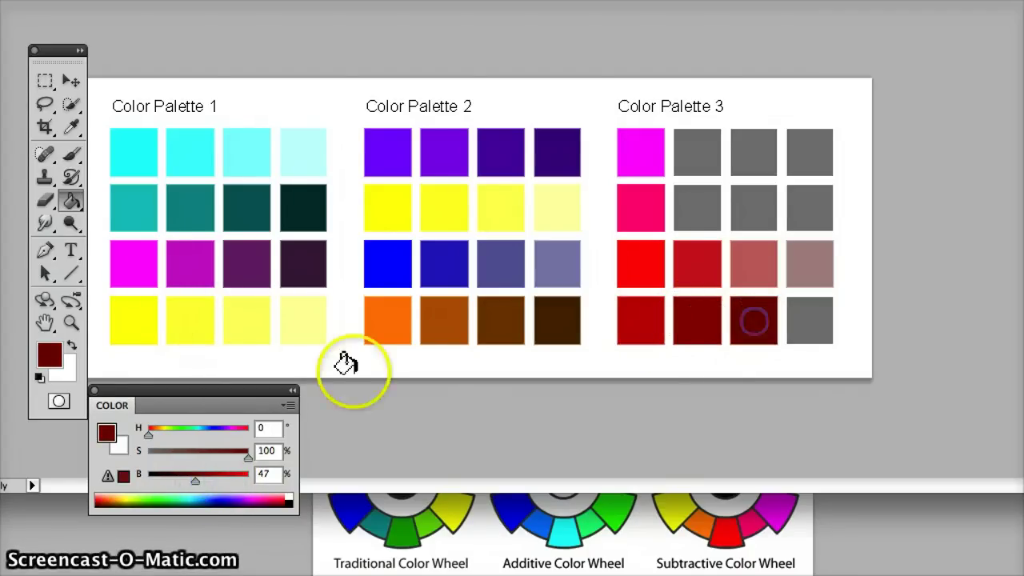
drag(198, 479, 176, 479)
click(806, 308)
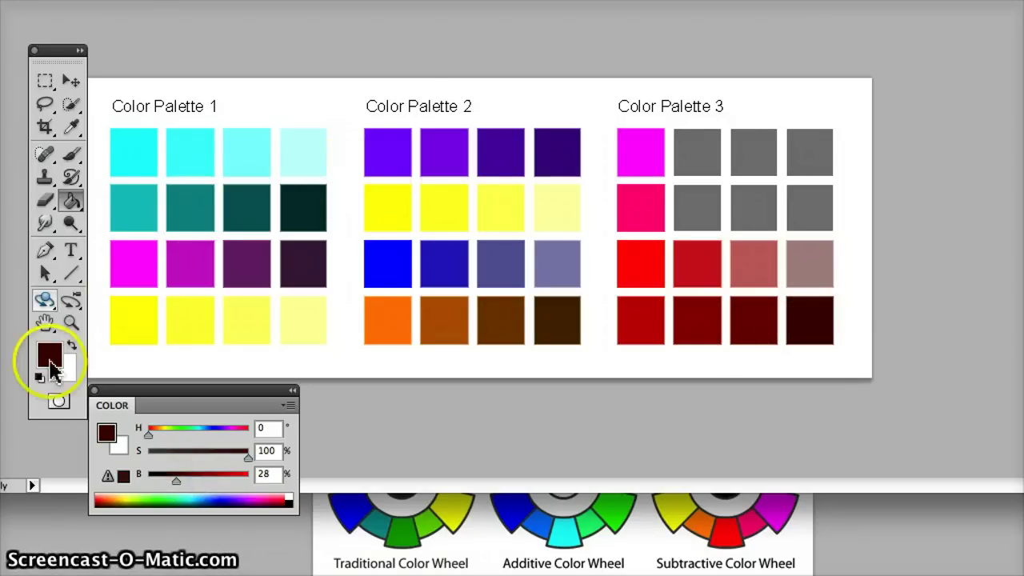
Sample Palette 3's row-2 pink and fill row 2, column 2 with crimson
click(71, 127)
click(627, 204)
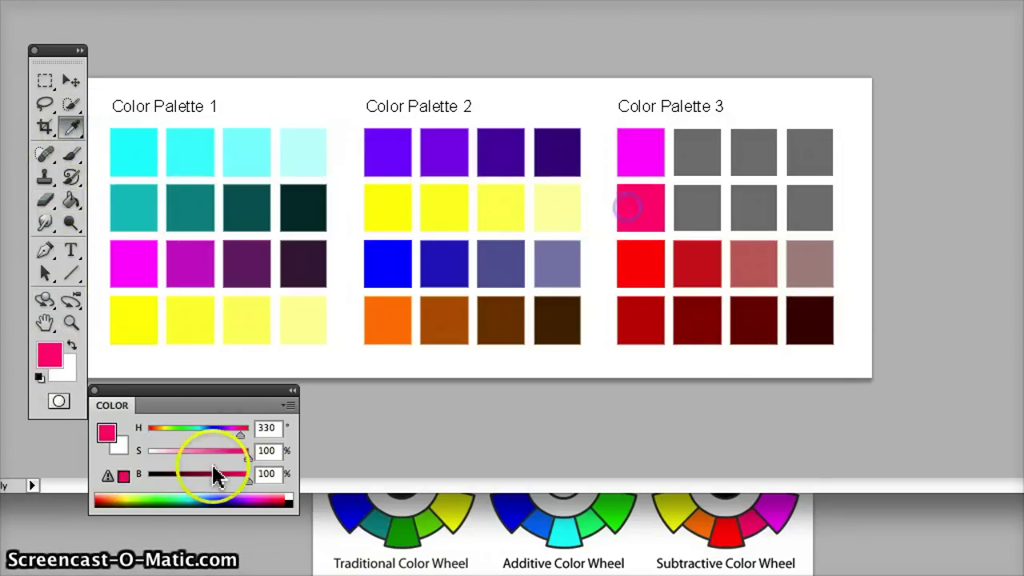
click(240, 478)
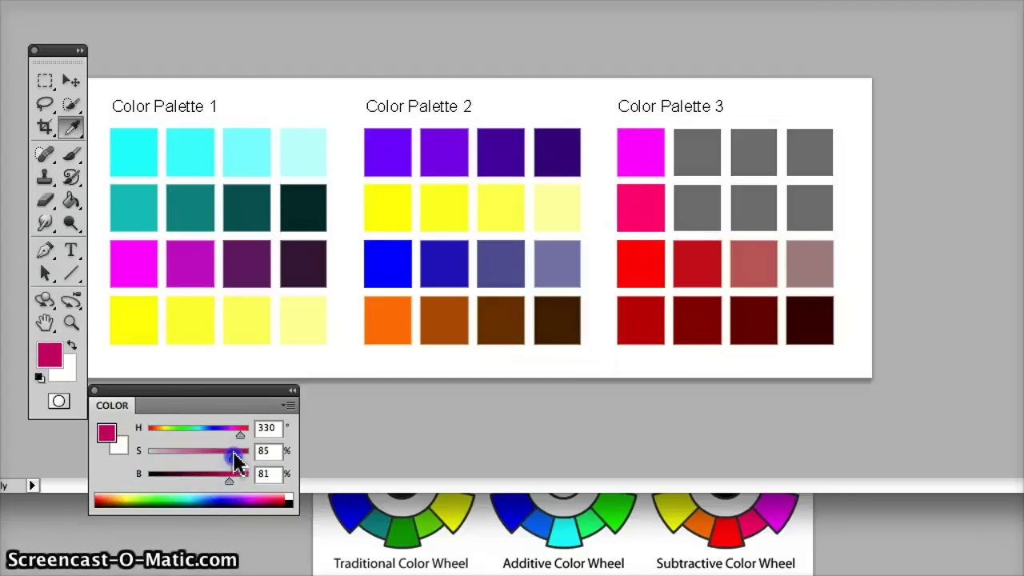
click(70, 201)
click(235, 460)
click(685, 211)
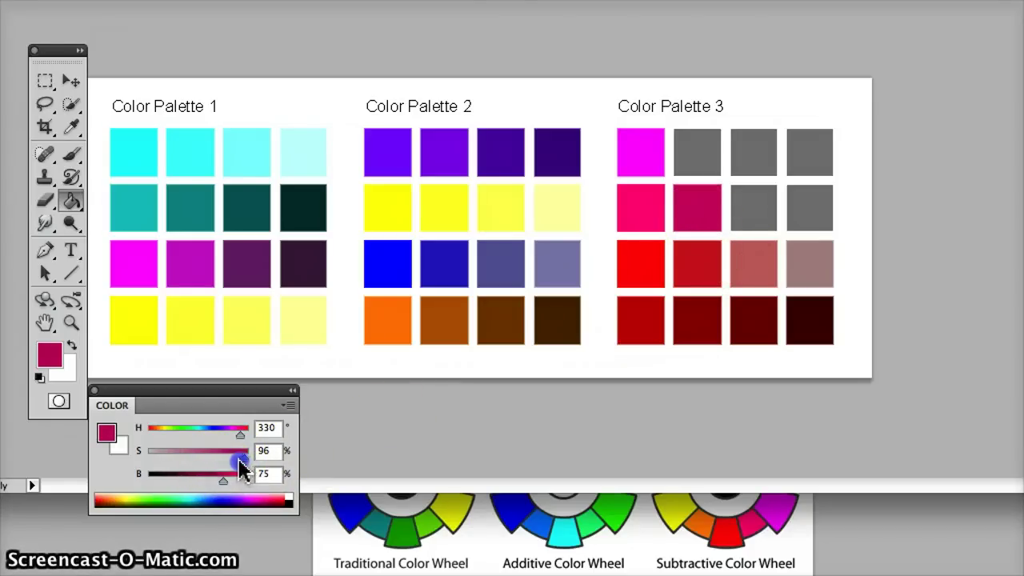
Fill row 2, columns 3 and 4 with dark crimson and dark maroon at brightness 58
drag(241, 462, 244, 460)
click(732, 210)
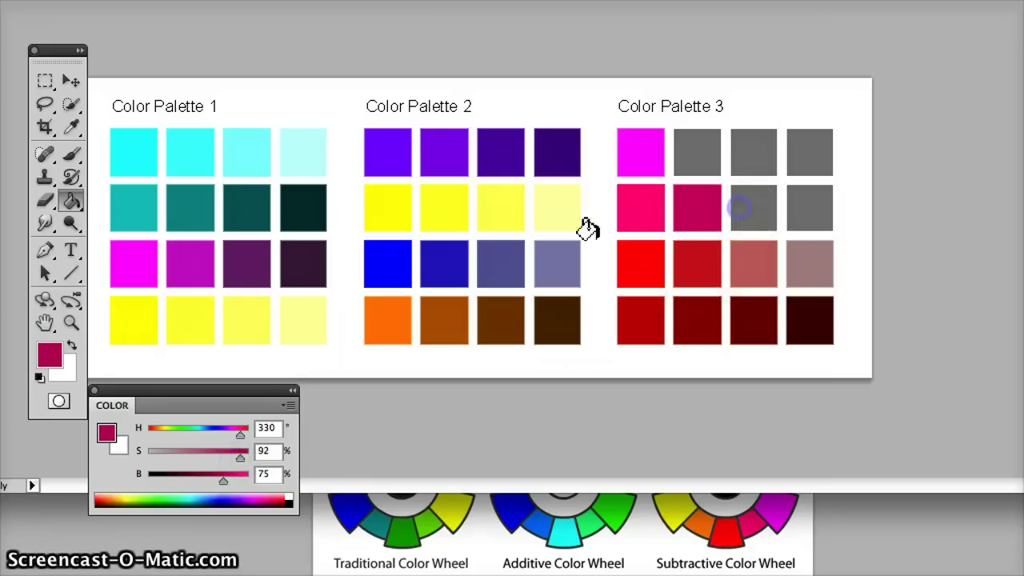
key(ctrl+z)
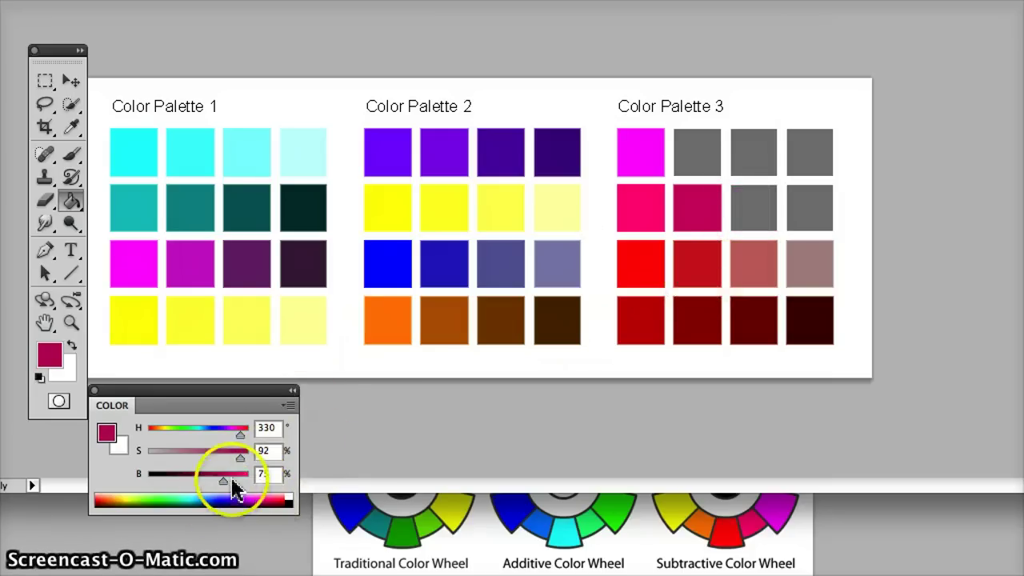
drag(215, 479, 210, 478)
click(753, 204)
mouse_move(239, 455)
mouse_down()
mouse_move(207, 478)
mouse_move(225, 456)
mouse_up()
click(564, 326)
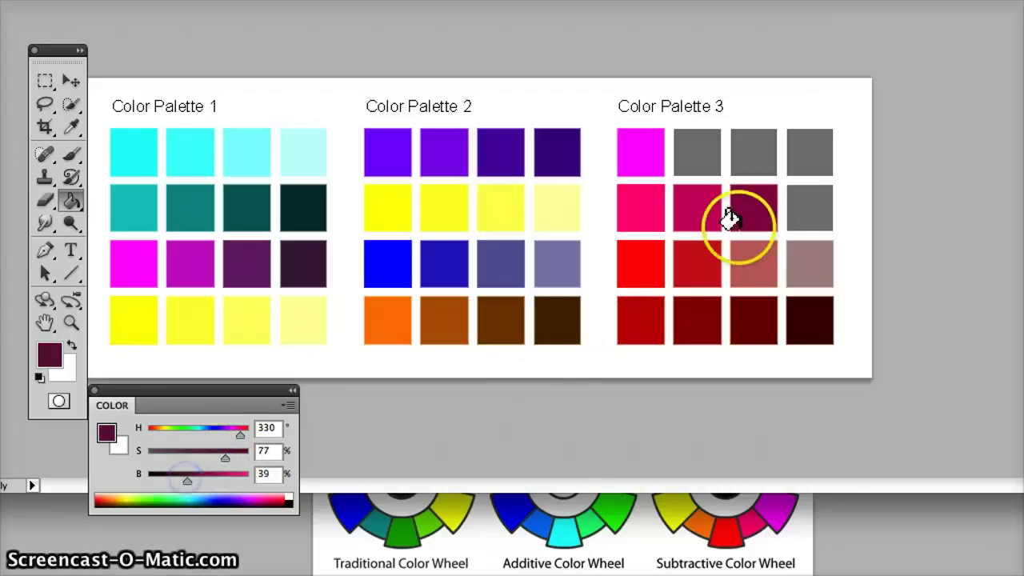
click(807, 204)
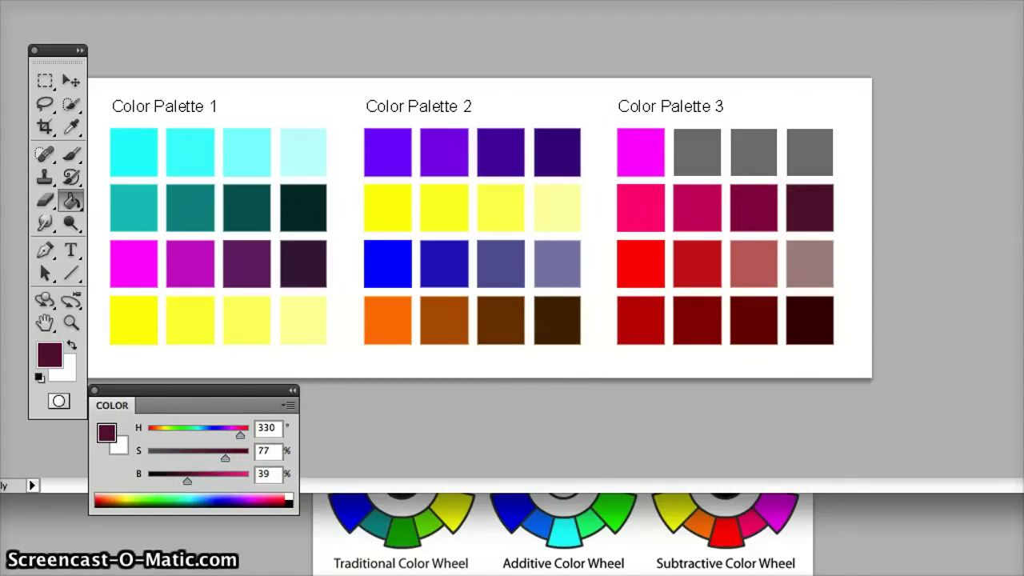
Sample Palette 3's magenta and fill row 1, columns 2-4, lowering saturation to 57 then 32
click(71, 126)
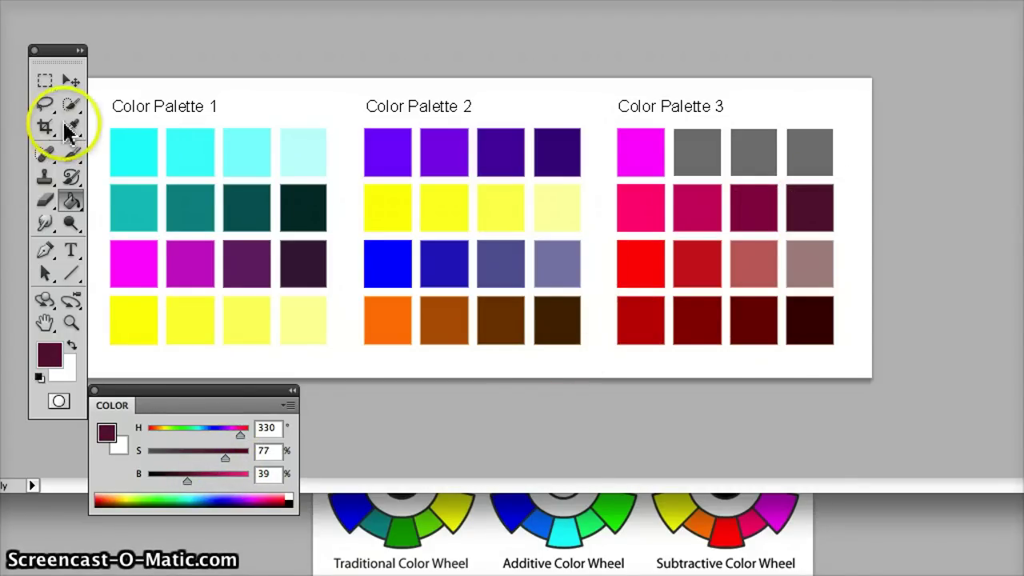
click(659, 149)
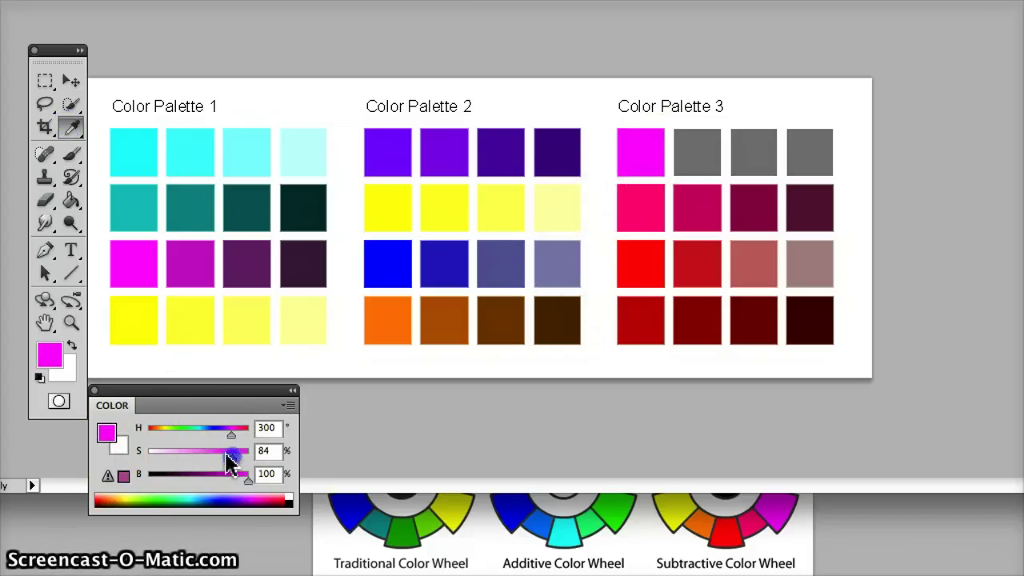
click(61, 202)
click(696, 152)
click(240, 467)
drag(221, 456, 180, 459)
click(753, 148)
click(809, 160)
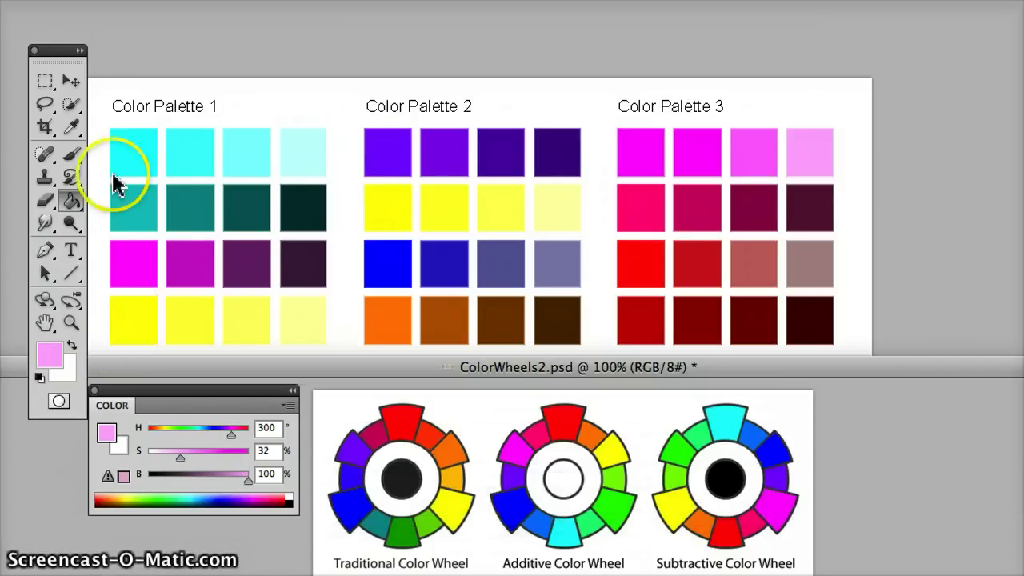
Reset to default black and white and draw a black triad line across the Subtractive Color Wheel
click(37, 373)
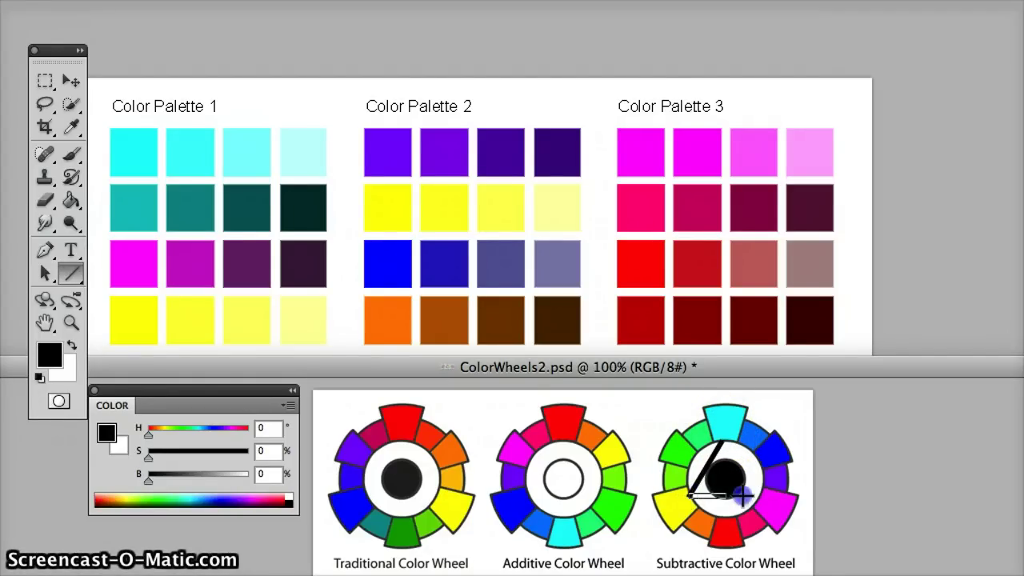
drag(755, 497, 730, 446)
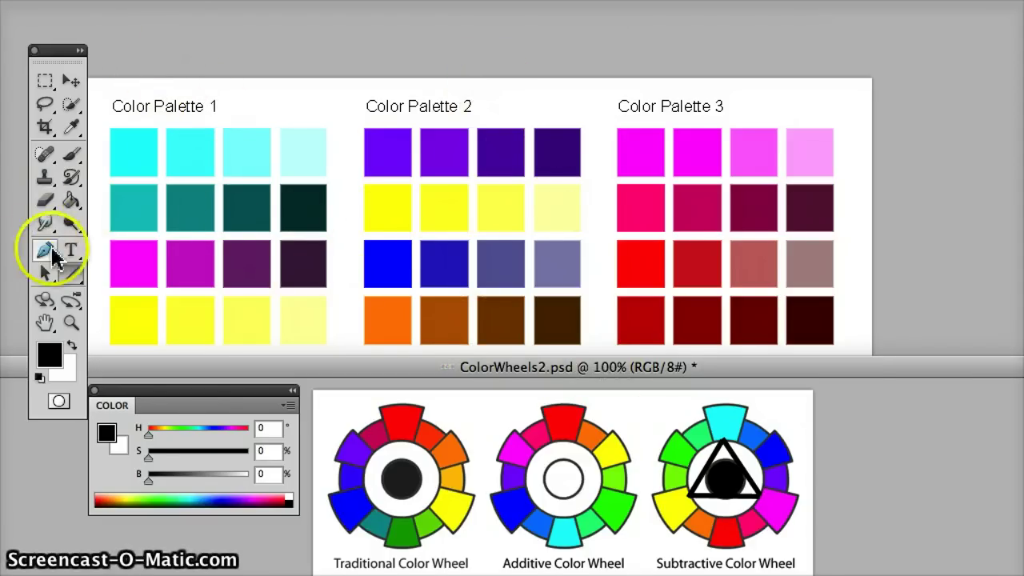
click(45, 80)
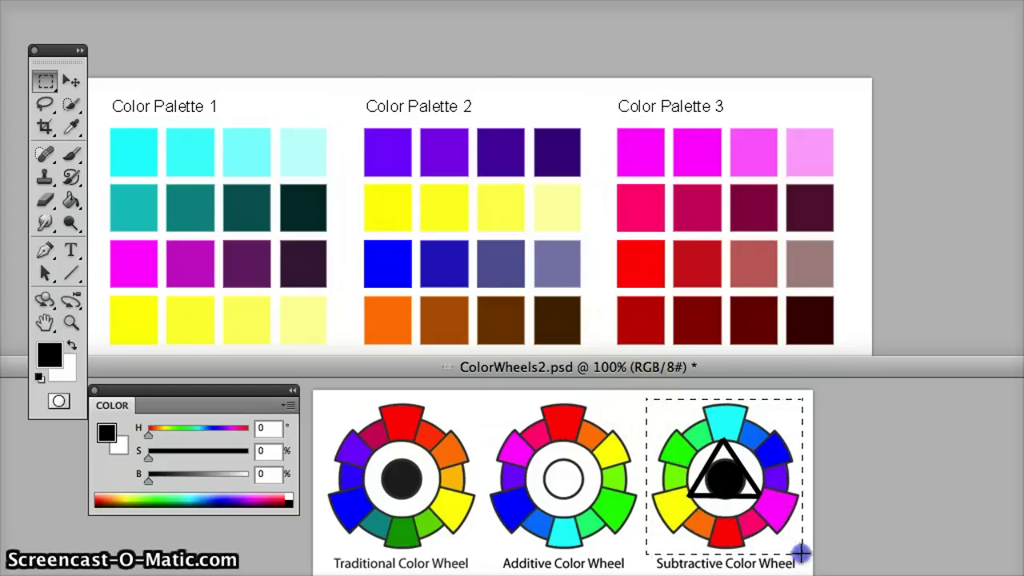
Select the Subtractive Color Wheel area and add 100 pixels of relative canvas height
drag(724, 416, 719, 489)
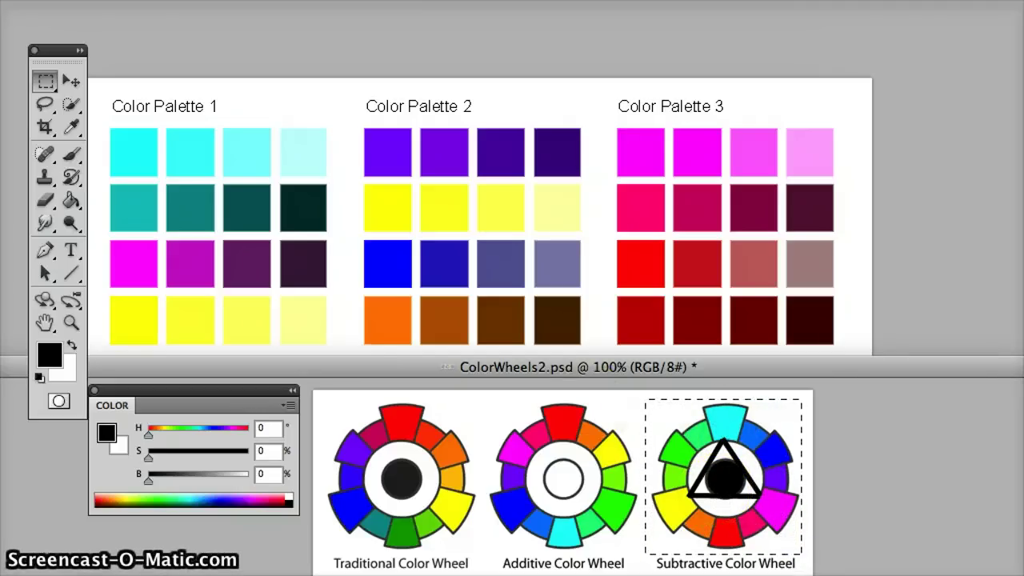
click(112, 1)
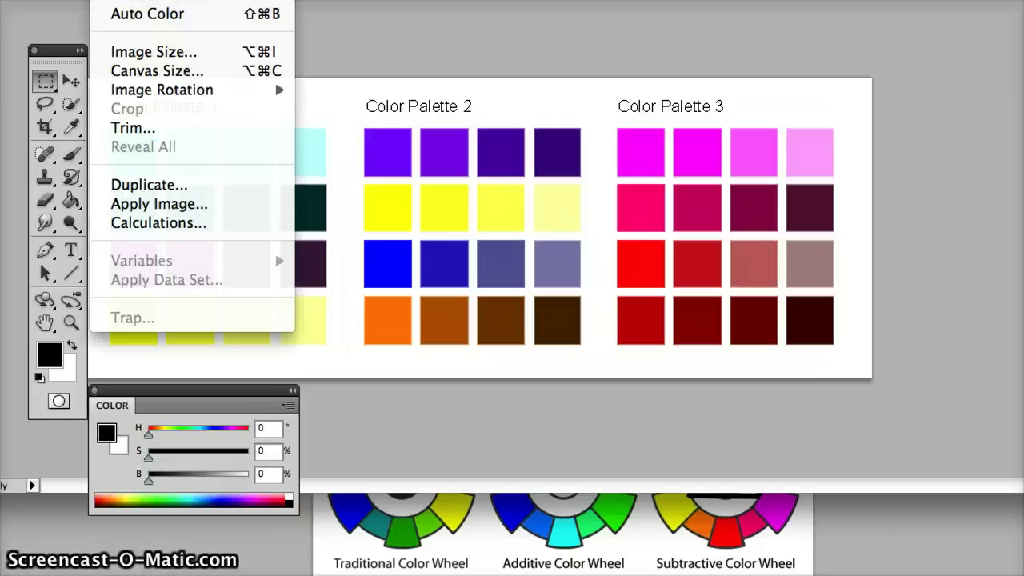
click(128, 72)
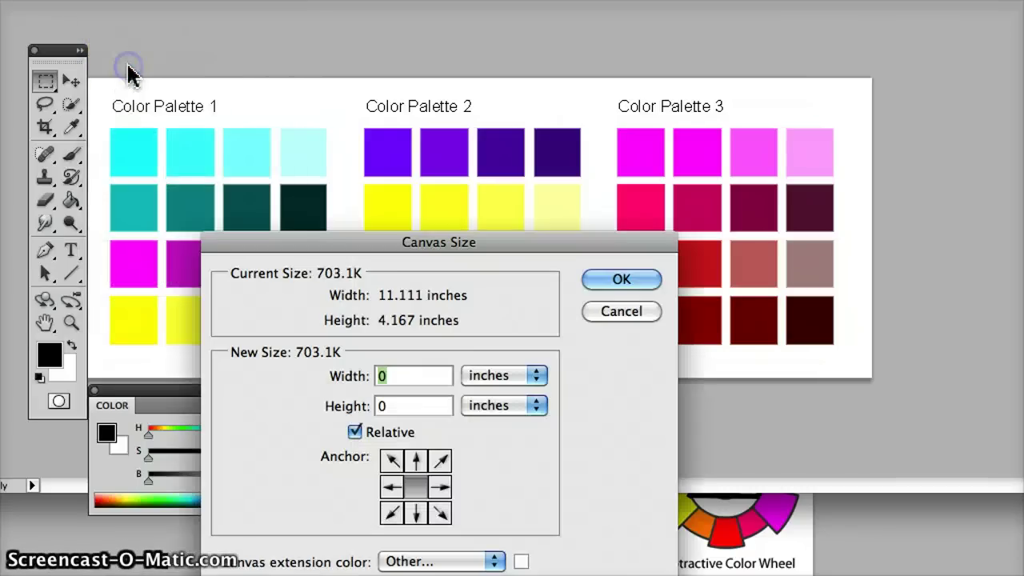
click(526, 377)
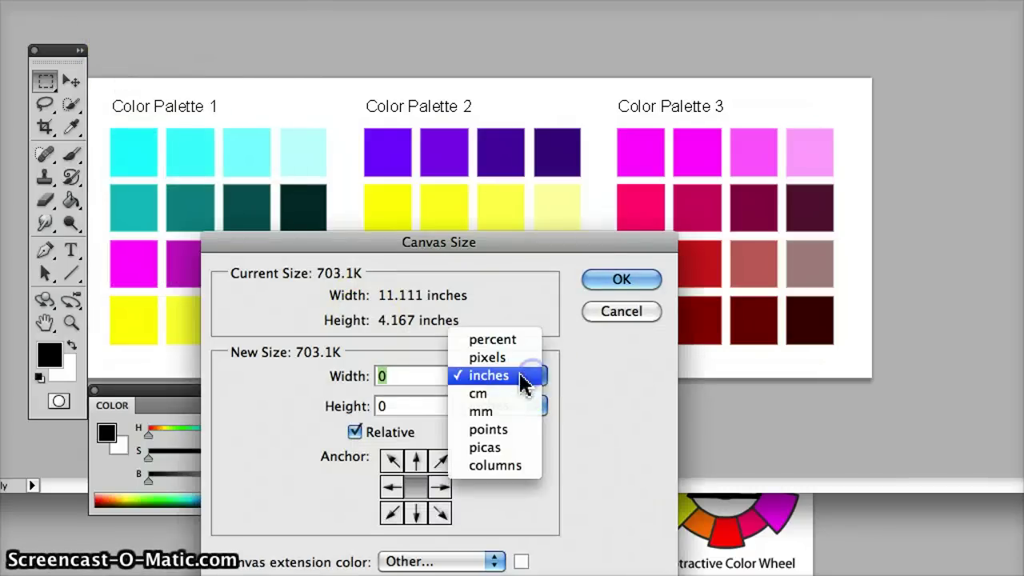
click(502, 365)
click(379, 406)
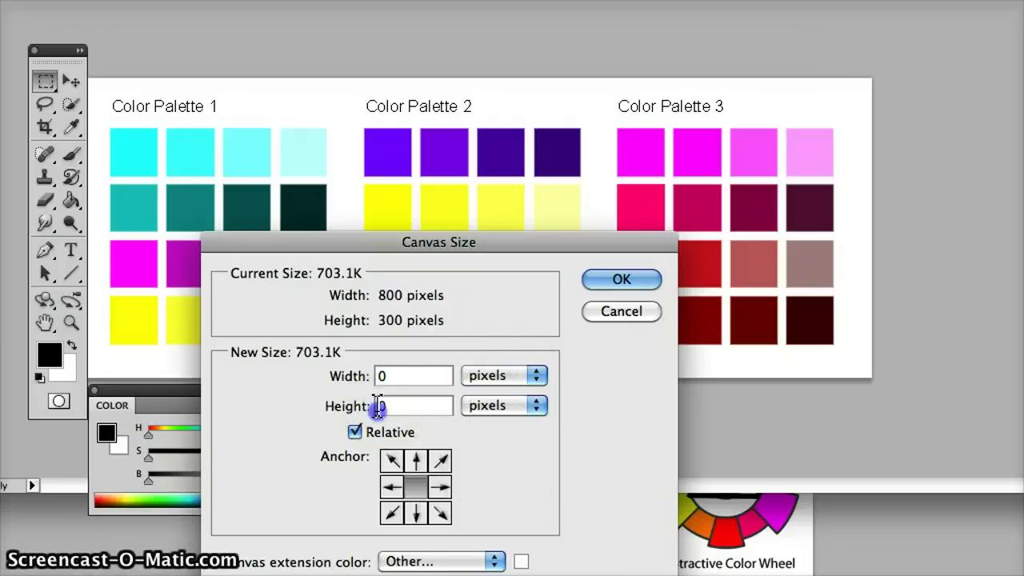
click(505, 452)
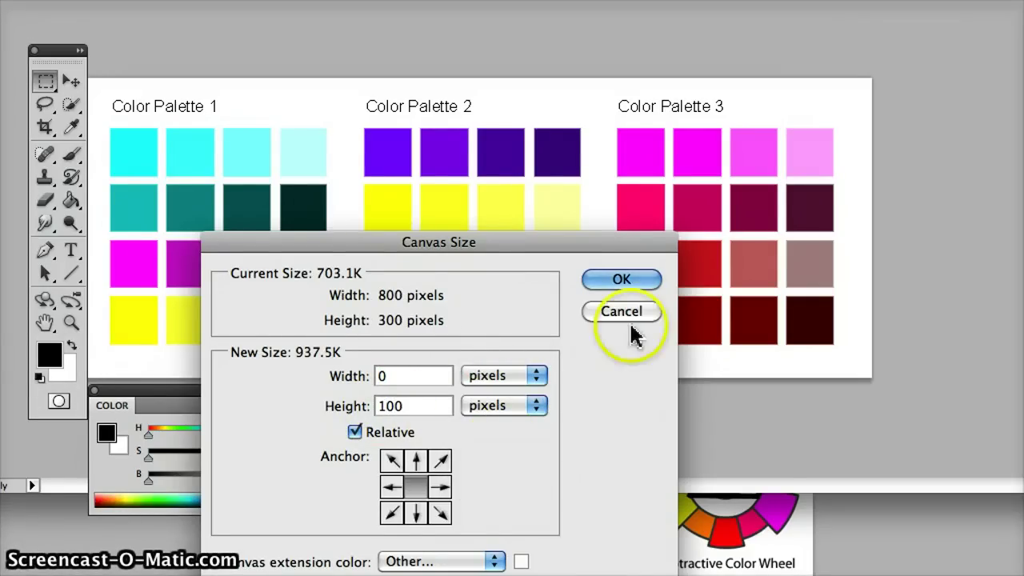
click(645, 289)
click(247, 106)
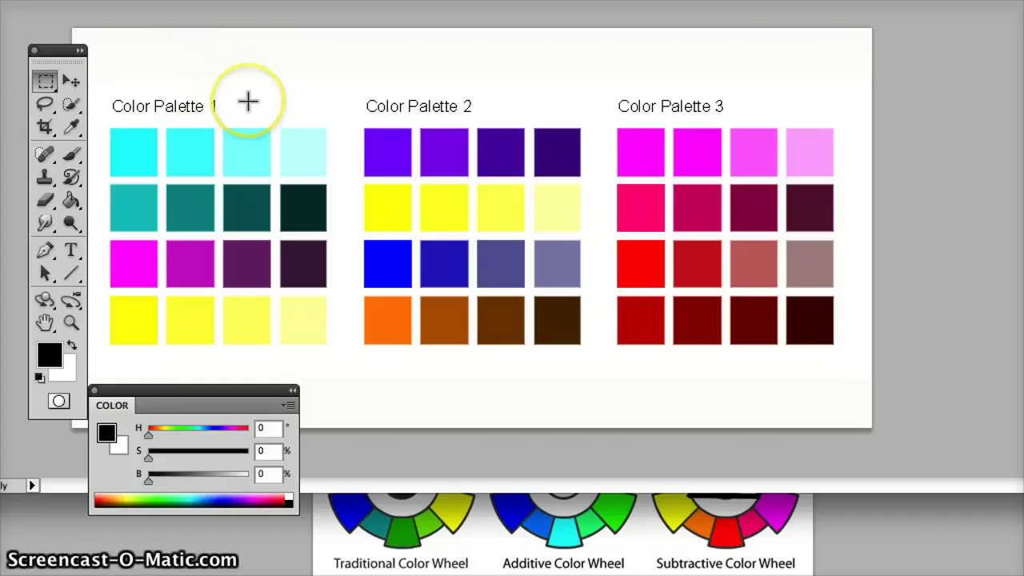
Paste the triad-marked colour wheel, shrink it, and apply it above Color Palette 1
key(ctrl+v)
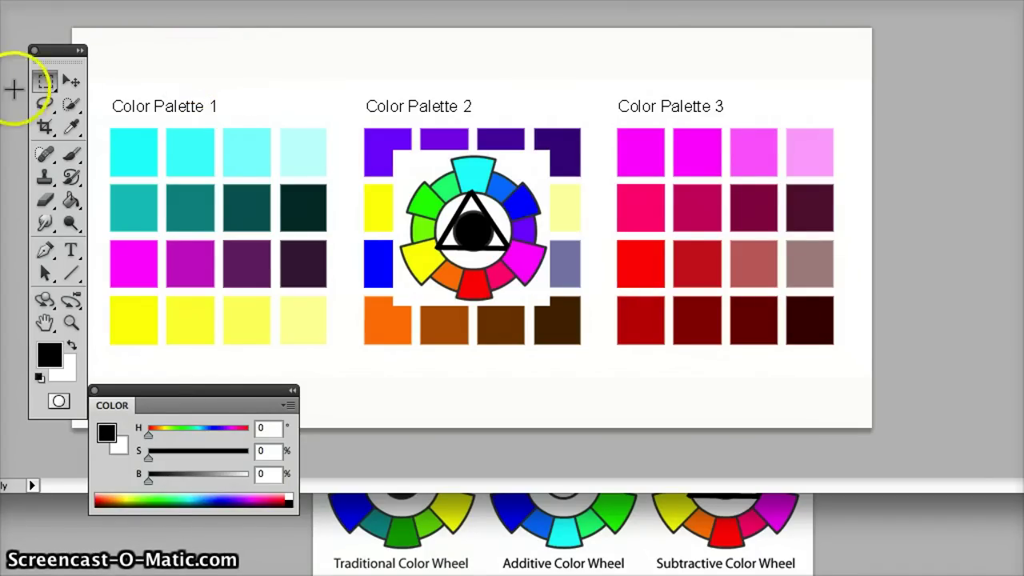
click(70, 81)
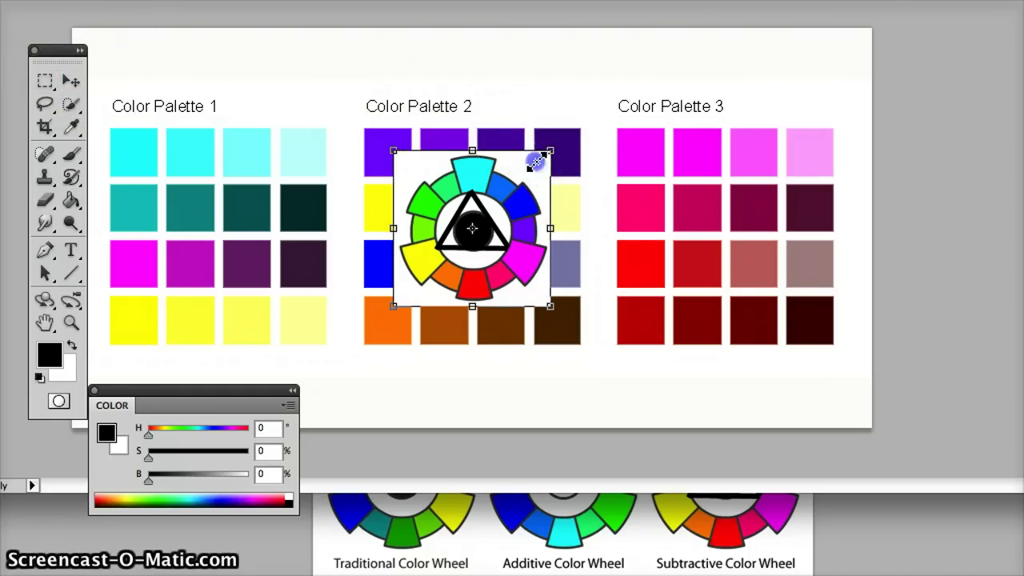
drag(529, 171, 274, 107)
click(395, 306)
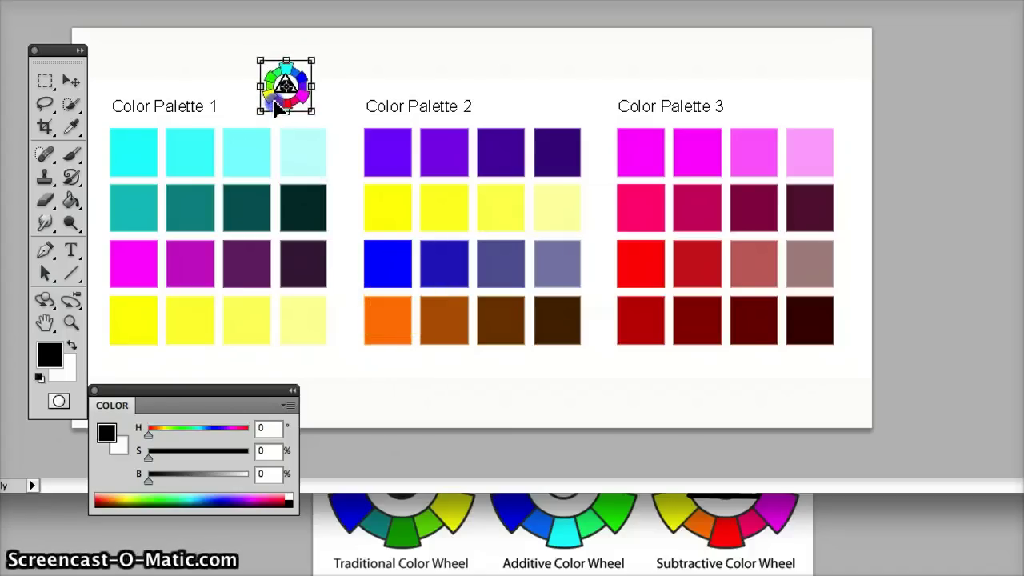
click(44, 82)
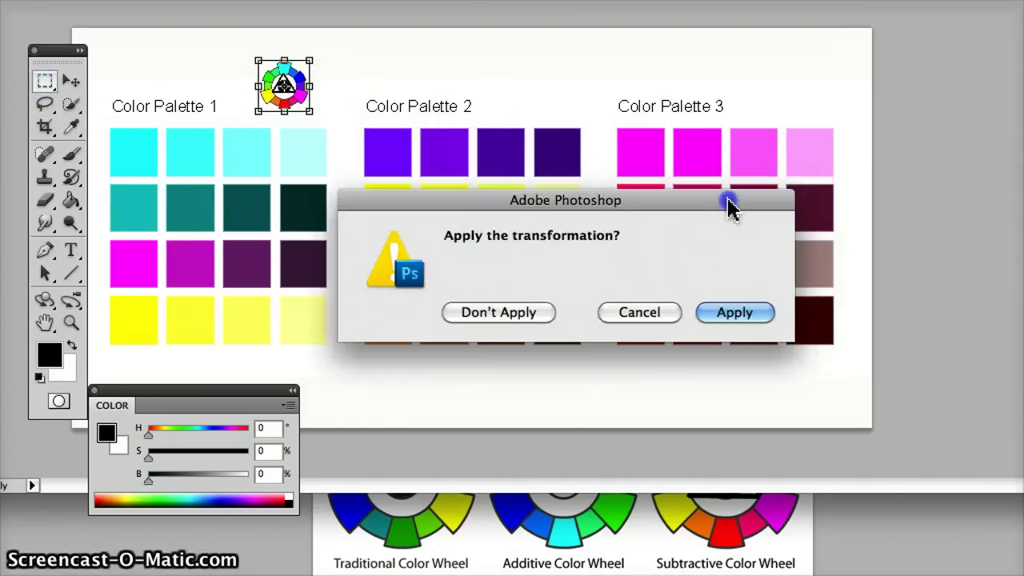
click(752, 311)
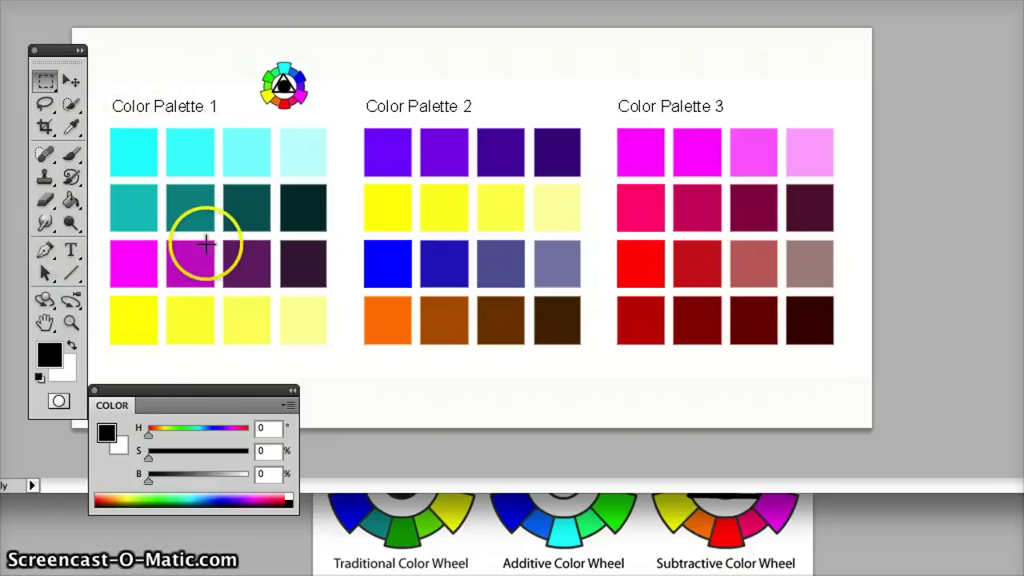
Reposition the Color panel below the canvas so it no longer covers the palettes
drag(229, 407, 563, 414)
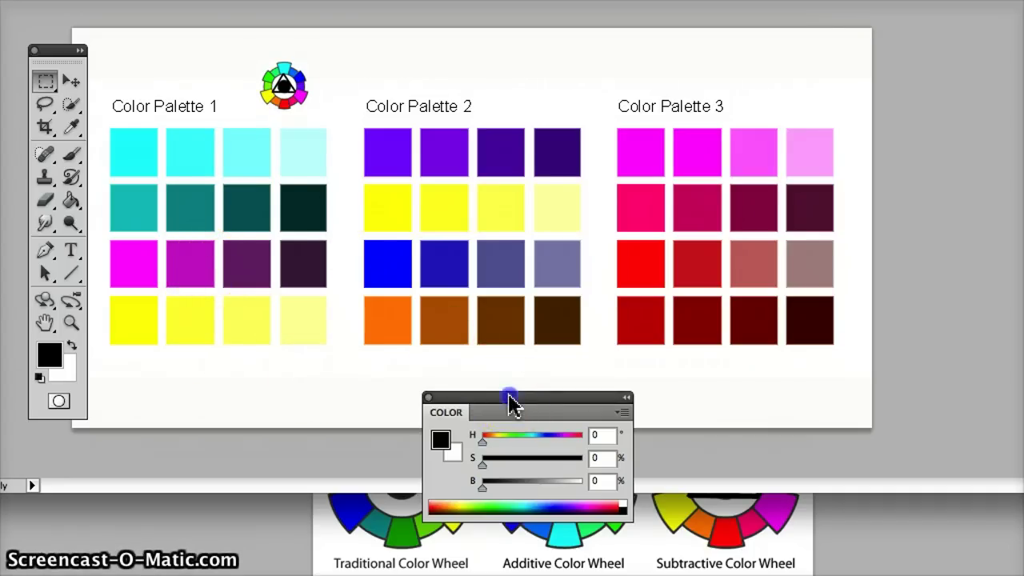
drag(537, 404, 484, 446)
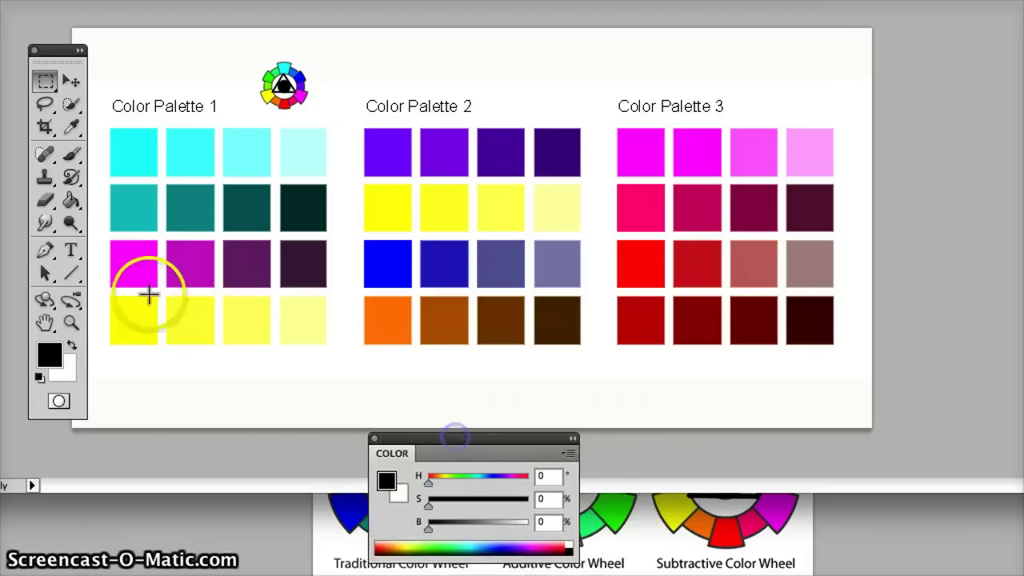
click(664, 415)
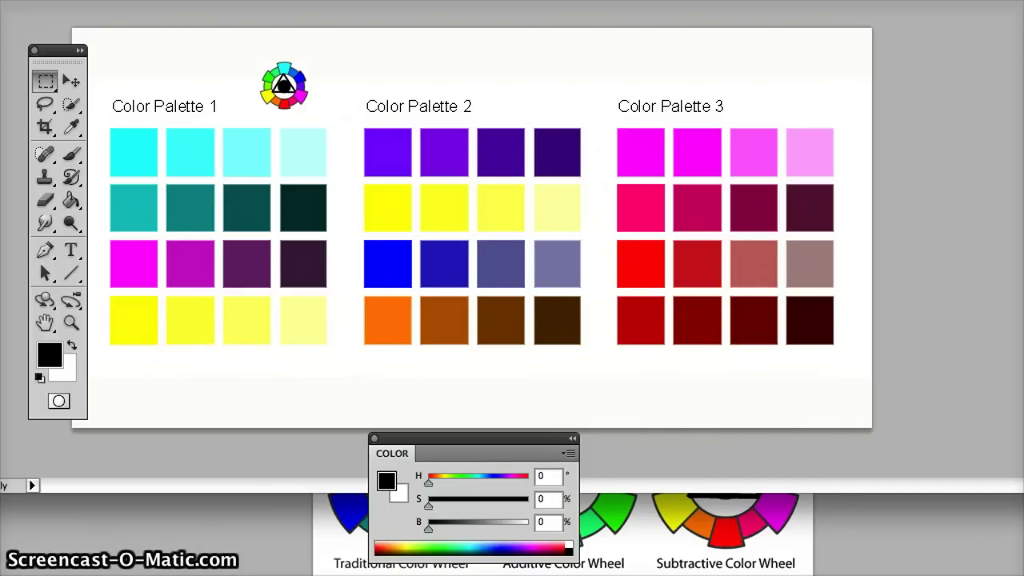